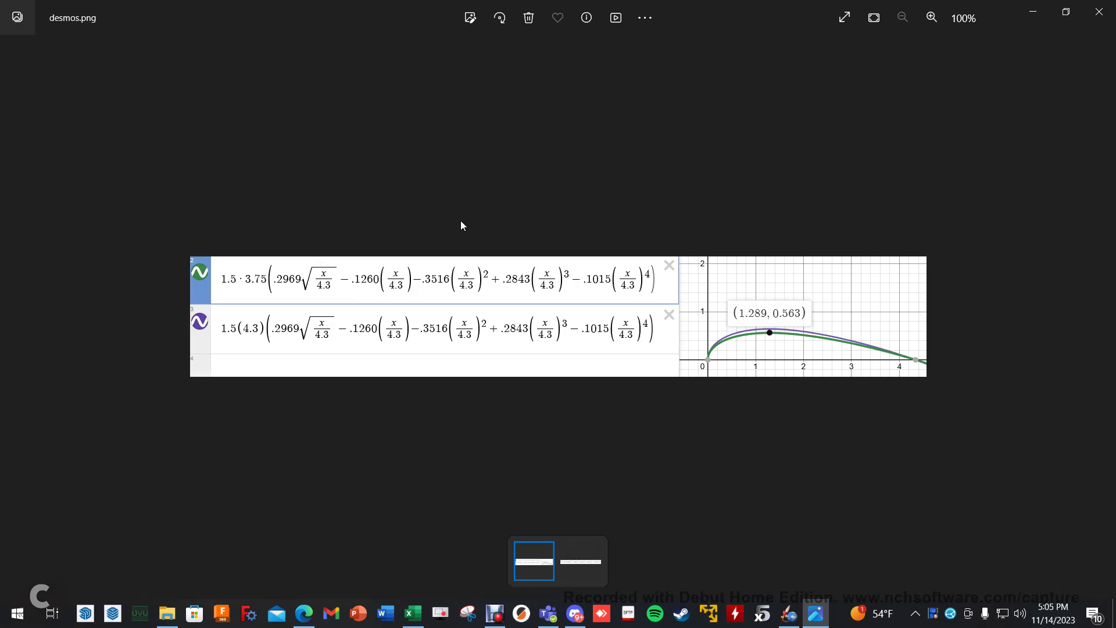
- Lower the system volume two notches and bring the PK-48 LOC-IV rocket design forward
key(XF86AudioLowerVolume)
key(XF86AudioLowerVolume)
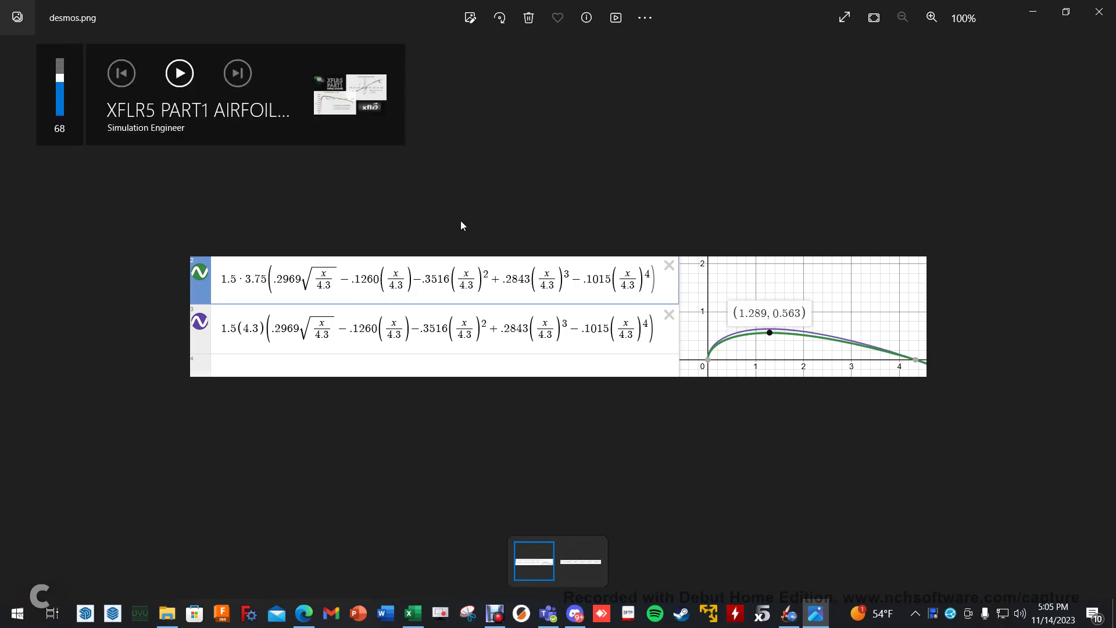
key(XF86AudioLowerVolume)
key(XF86AudioLowerVolume)
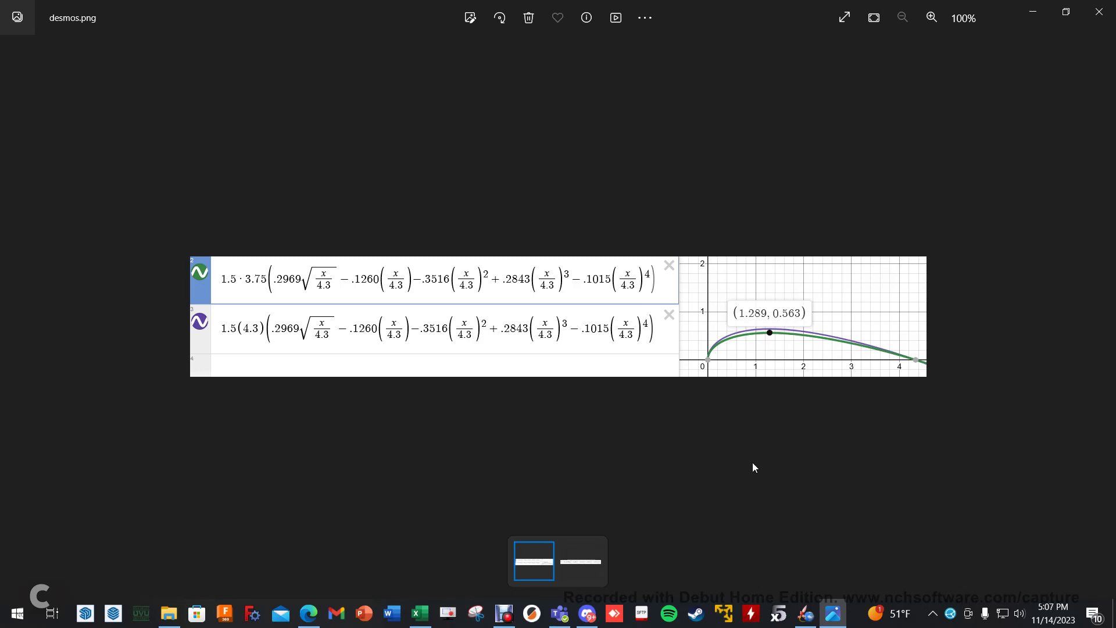
click(806, 619)
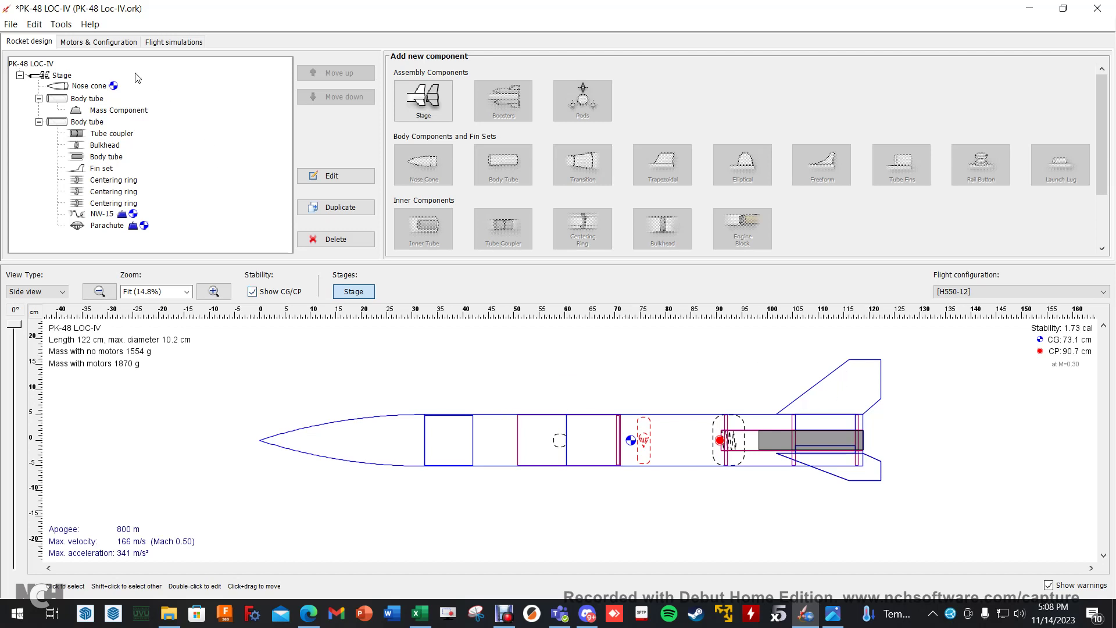
- Review the Drag characteristics tab of OpenRocket's Component analysis, then switch to XFLR5
click(61, 25)
click(78, 48)
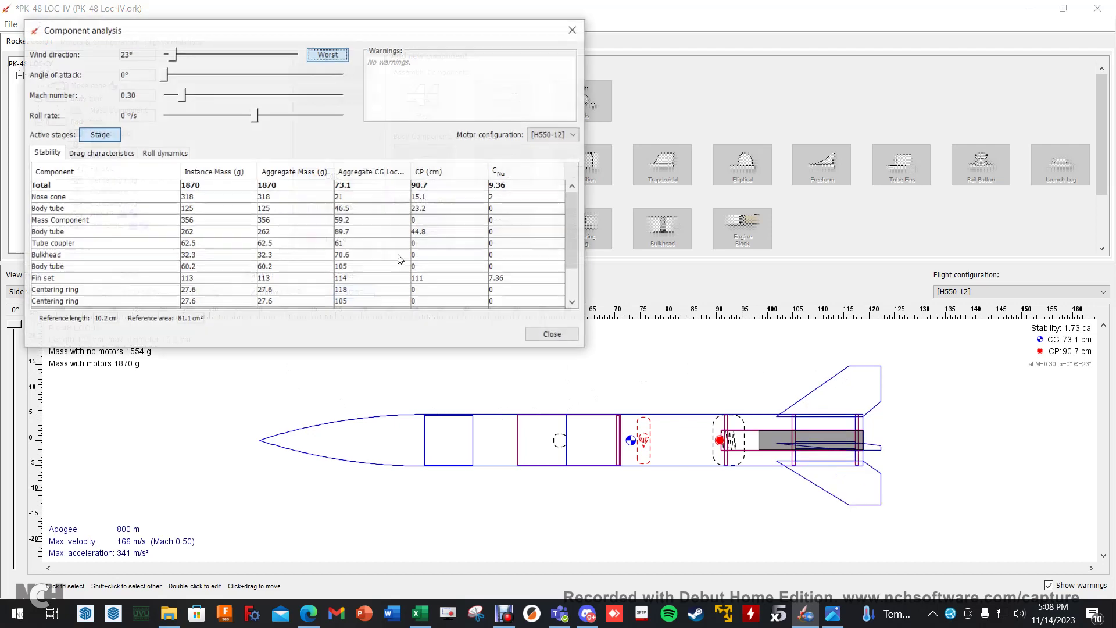
click(114, 154)
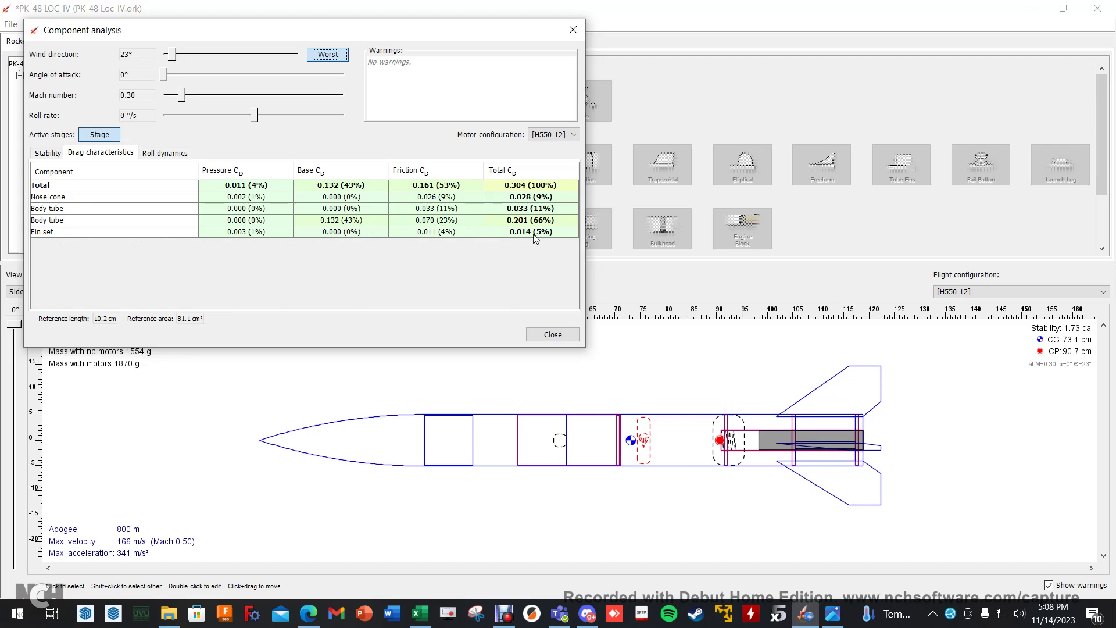
click(571, 29)
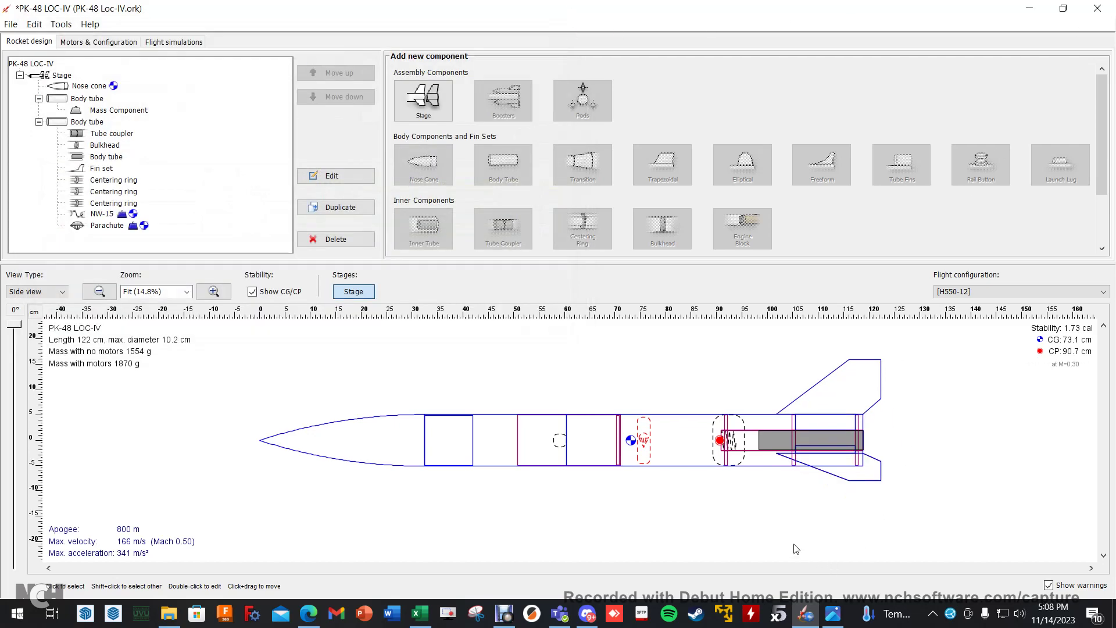
click(781, 618)
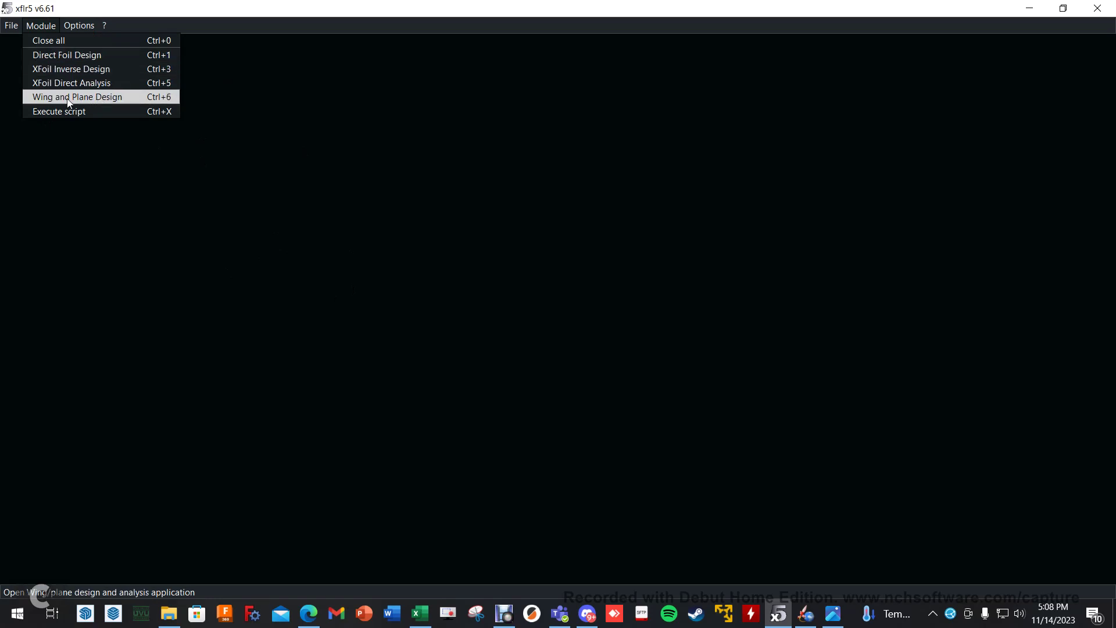
- Enter Direct Foil Design and toggle Spline Foil's Show box on and back off
click(68, 54)
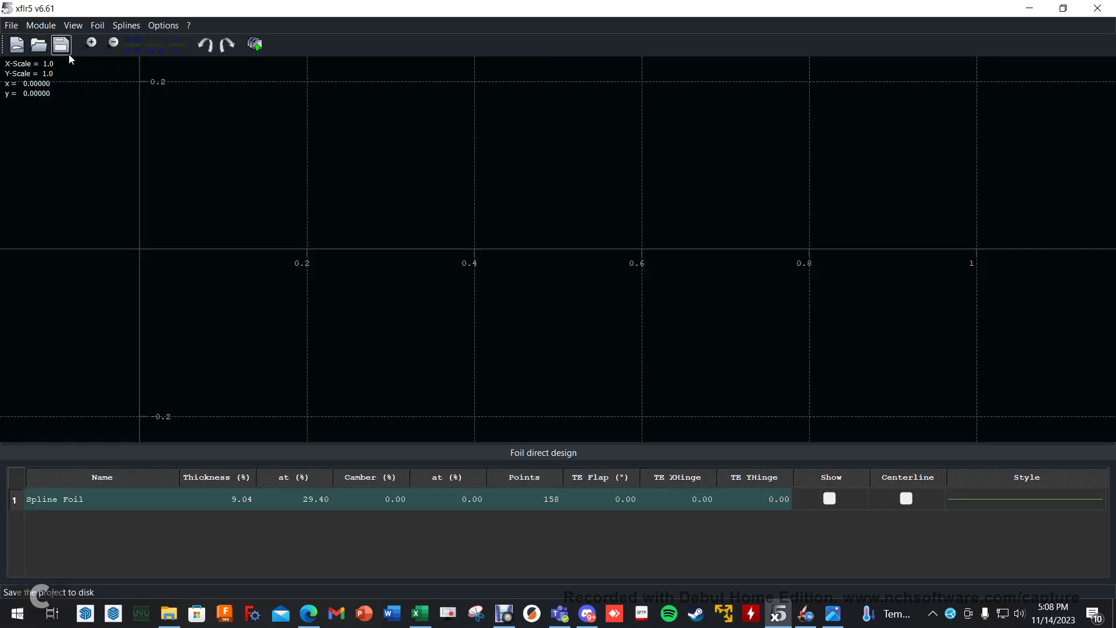
click(829, 499)
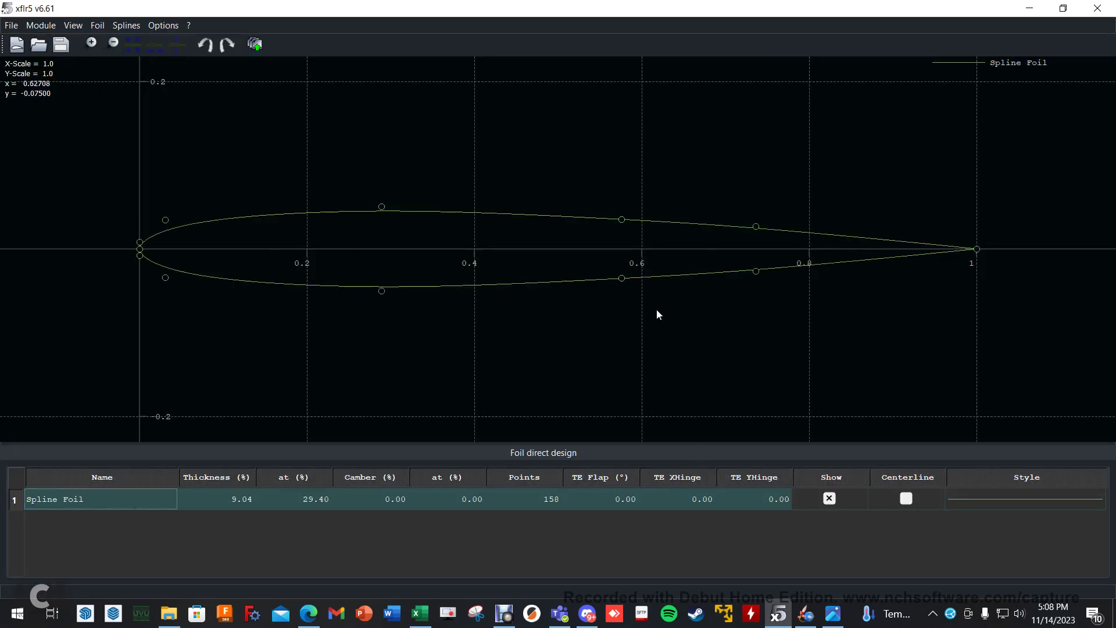
click(830, 499)
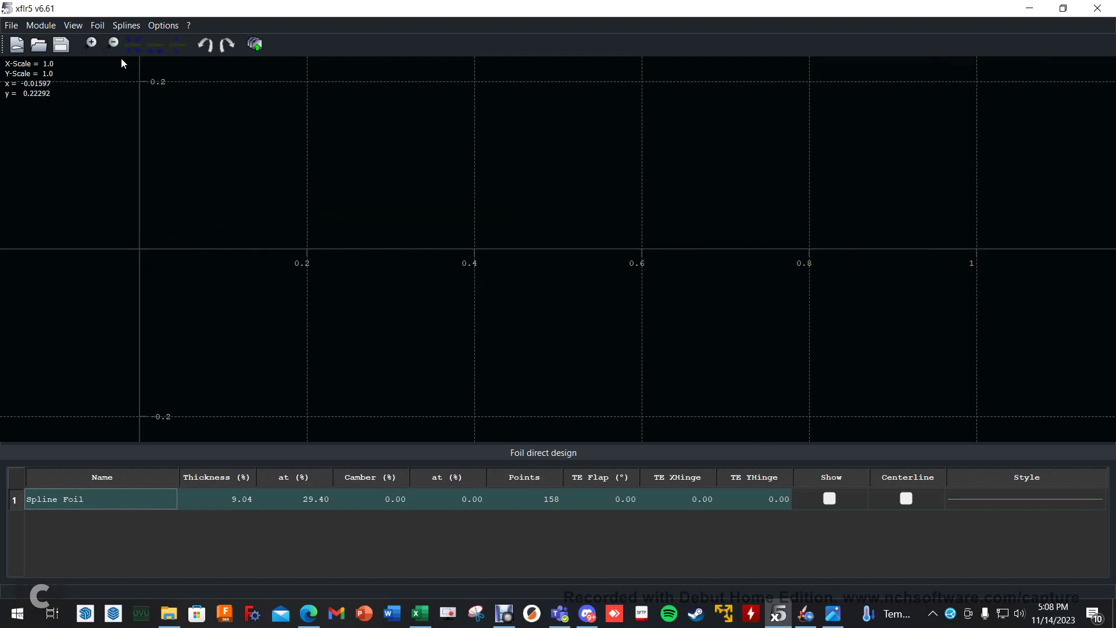
click(98, 26)
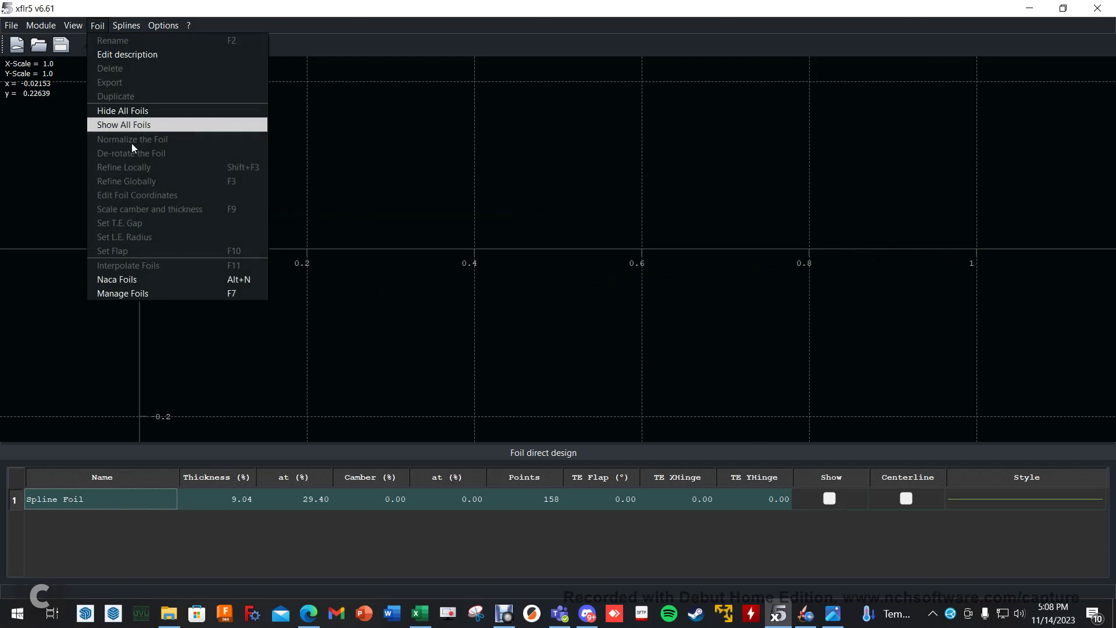
- Generate a NACA 0007 foil with 200 panels, keeping the name NACA 0007
click(137, 278)
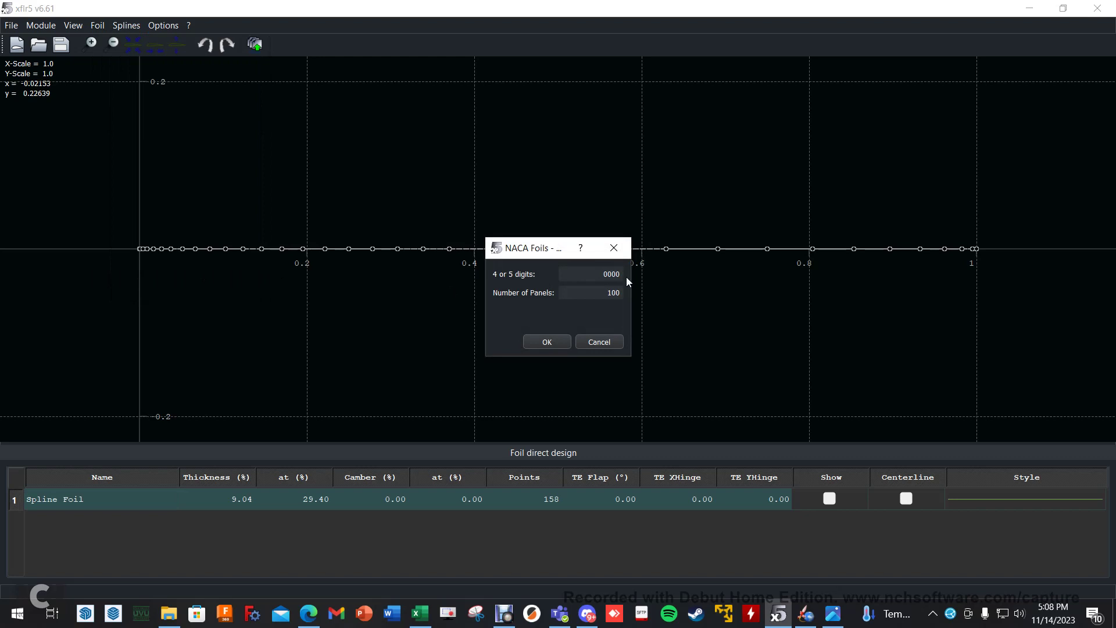
key(BackSpace)
text(000)
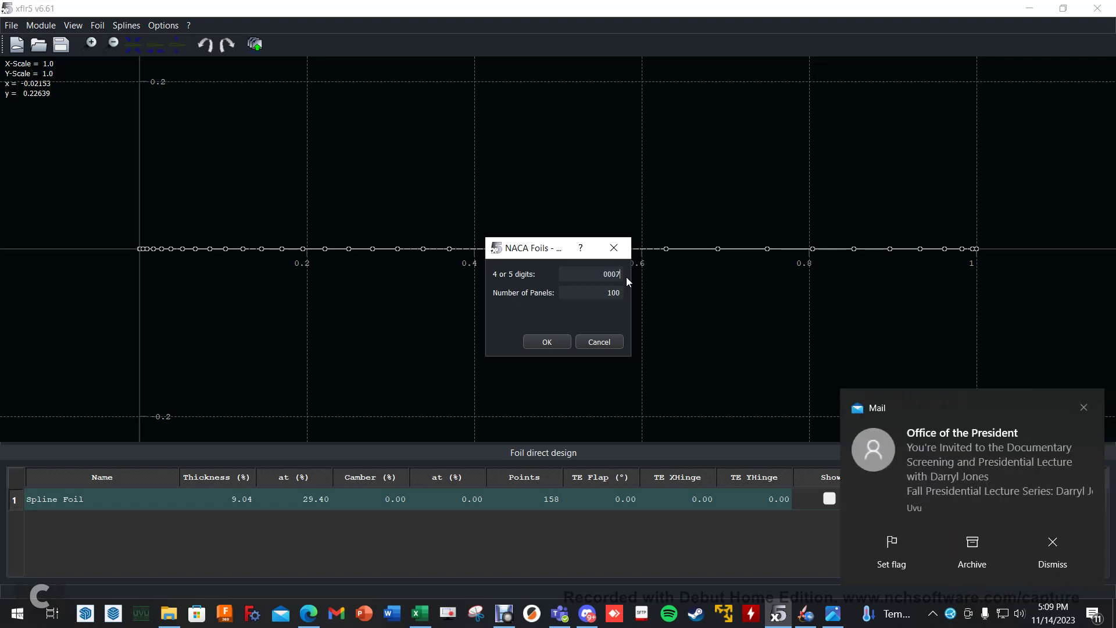
click(1084, 406)
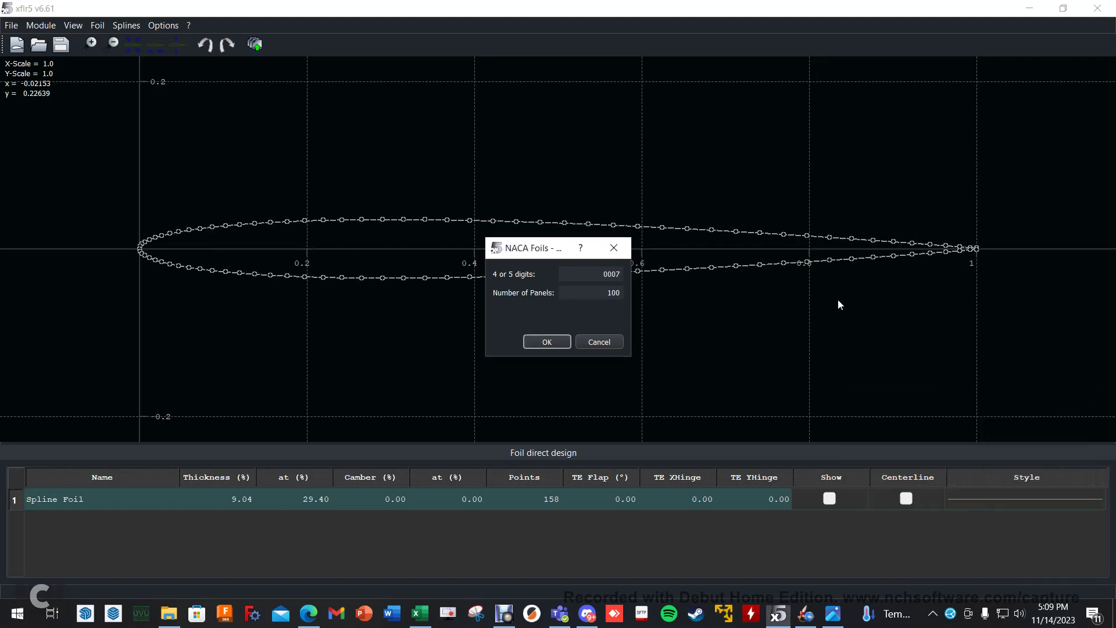
double_click(614, 294)
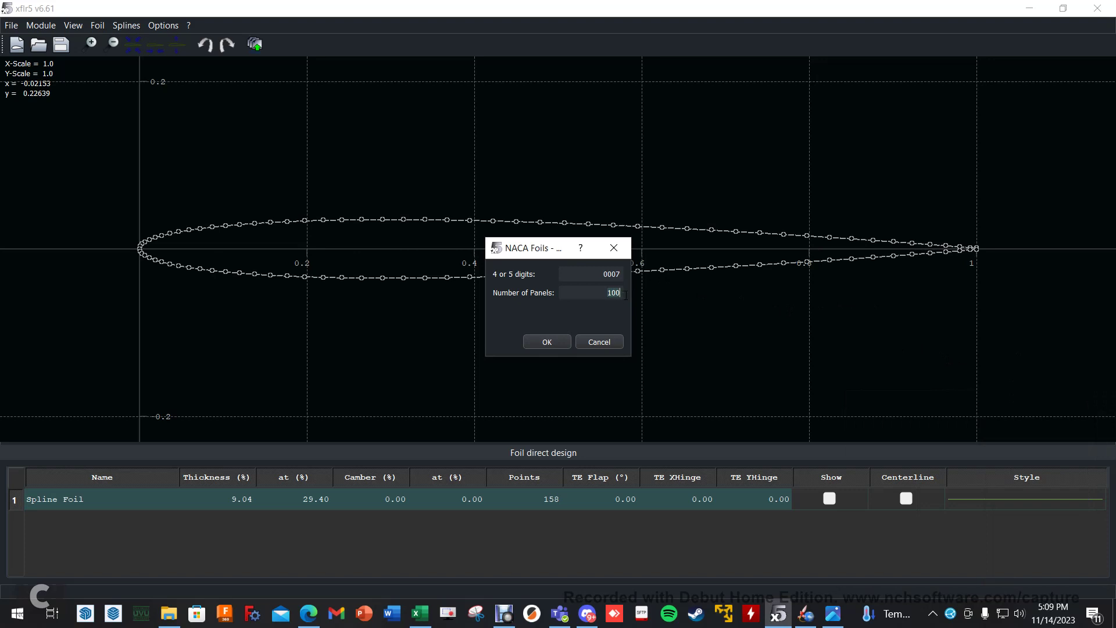
text(200)
click(560, 347)
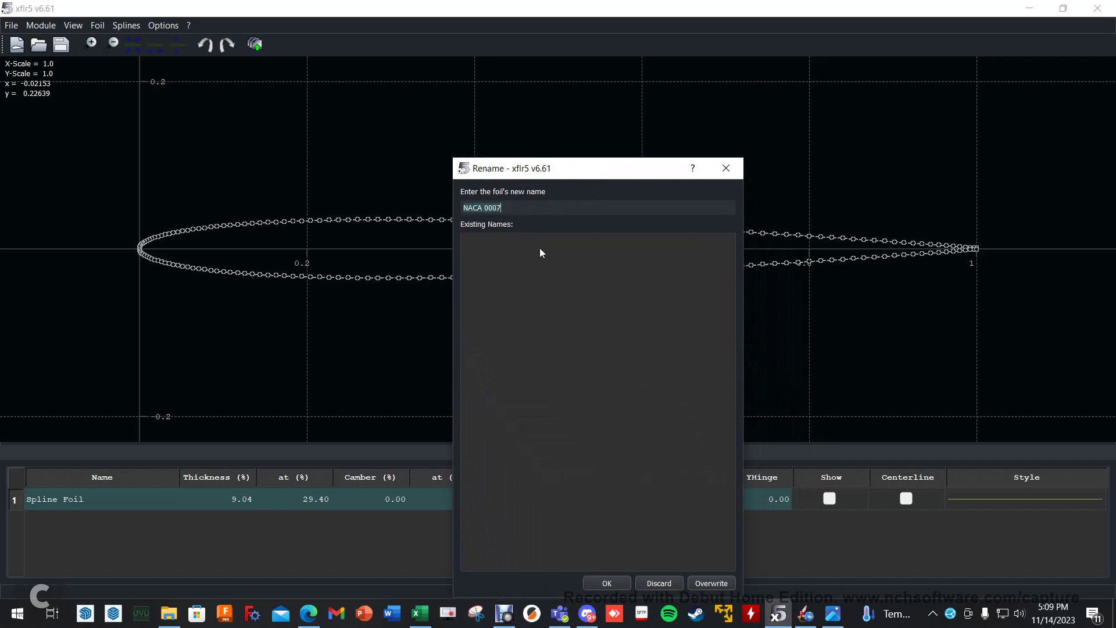
click(616, 584)
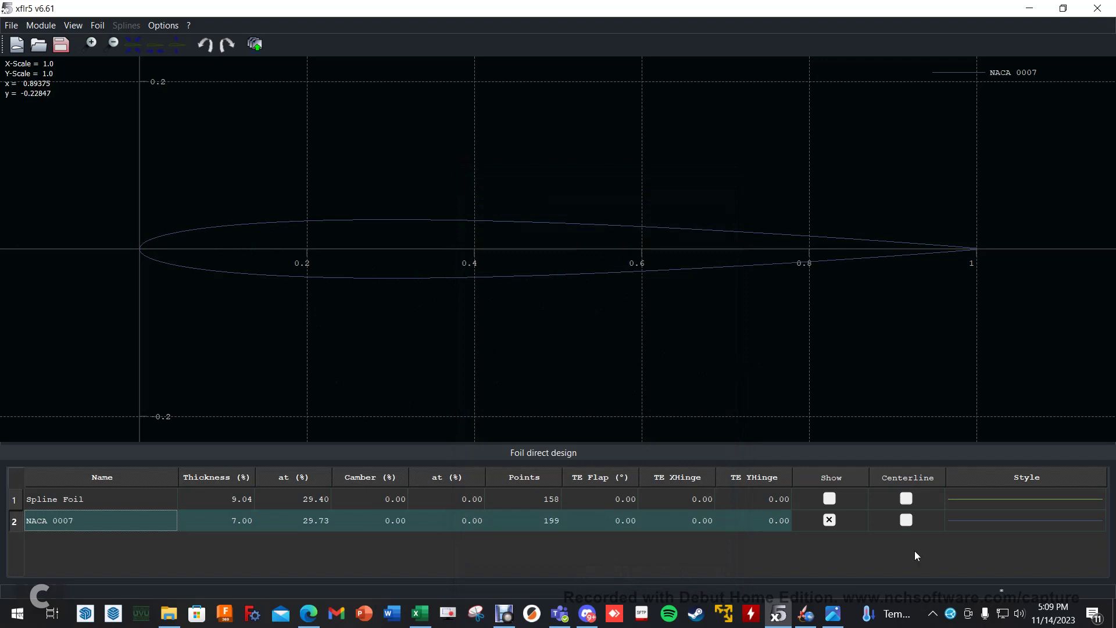
- Set the NACA 0007 line style colour to green
right_click(986, 523)
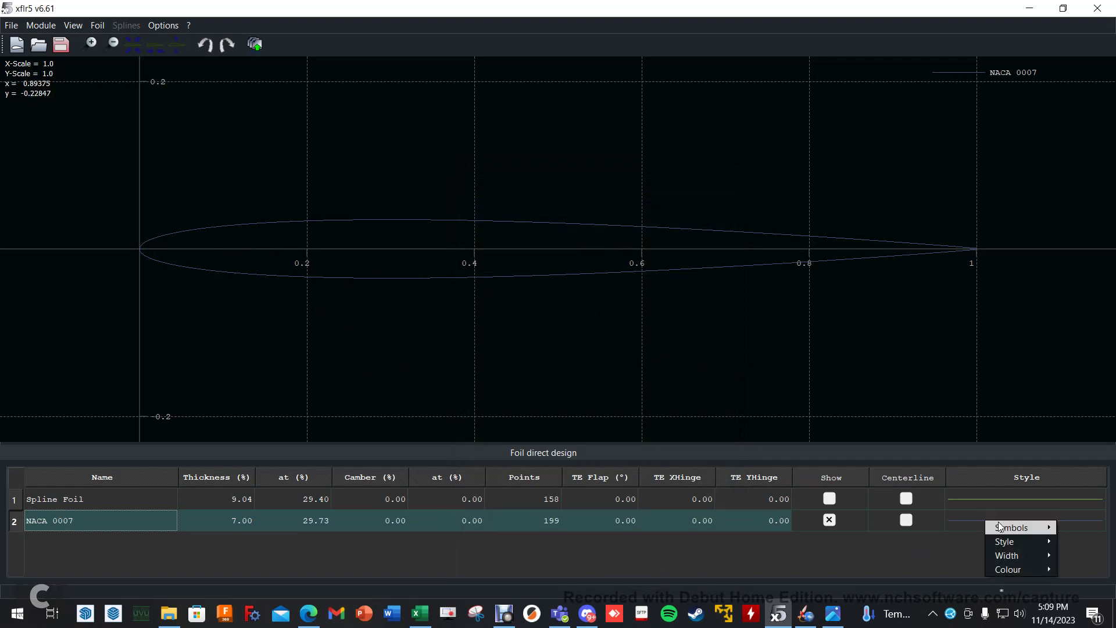
mouse_move(1016, 543)
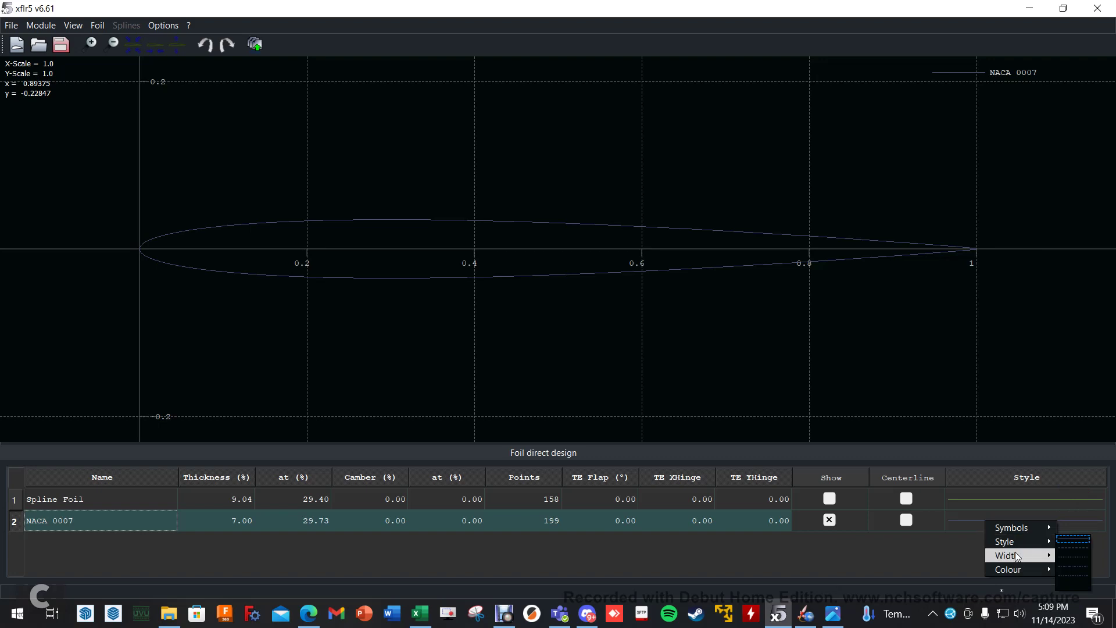
mouse_move(1017, 571)
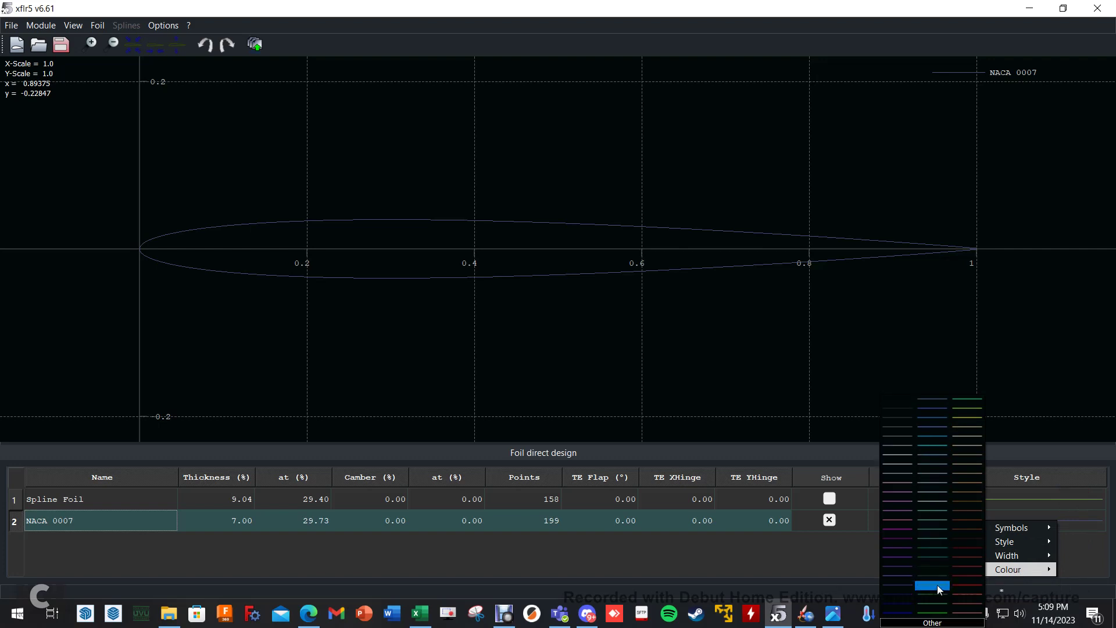
click(968, 402)
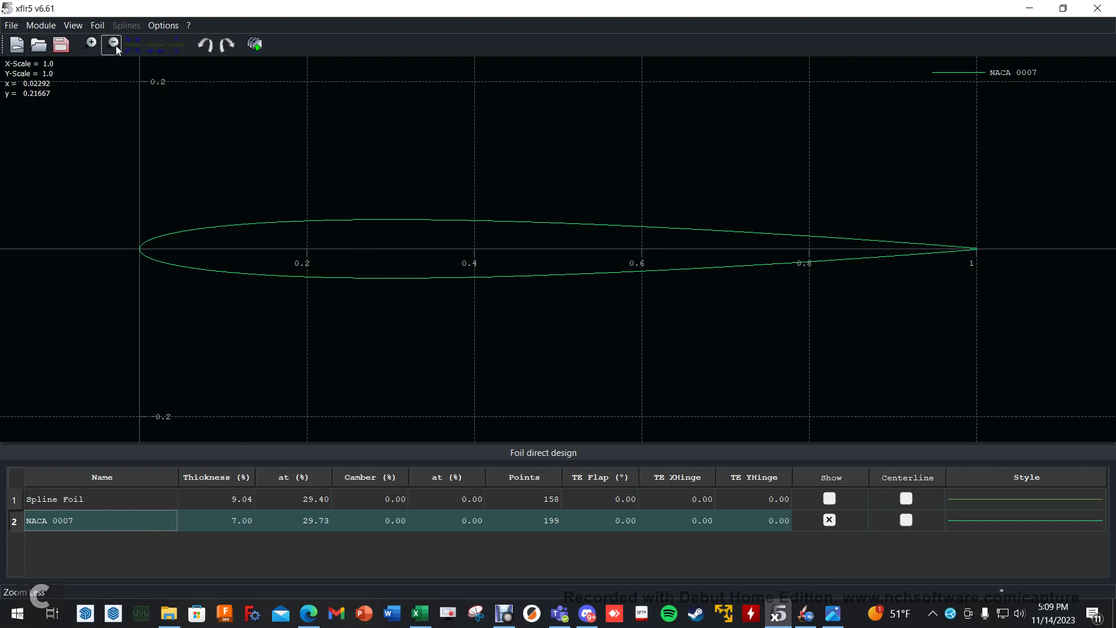
click(43, 27)
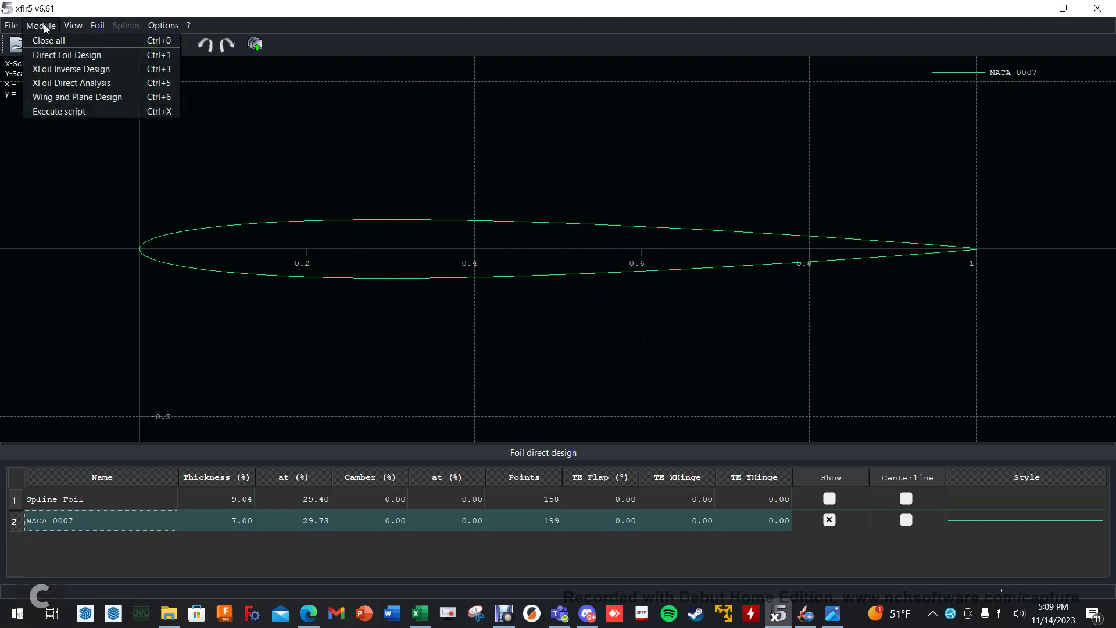
- Load NACA 0007 into XFoil Direct Analysis and display the polar graphs
click(61, 81)
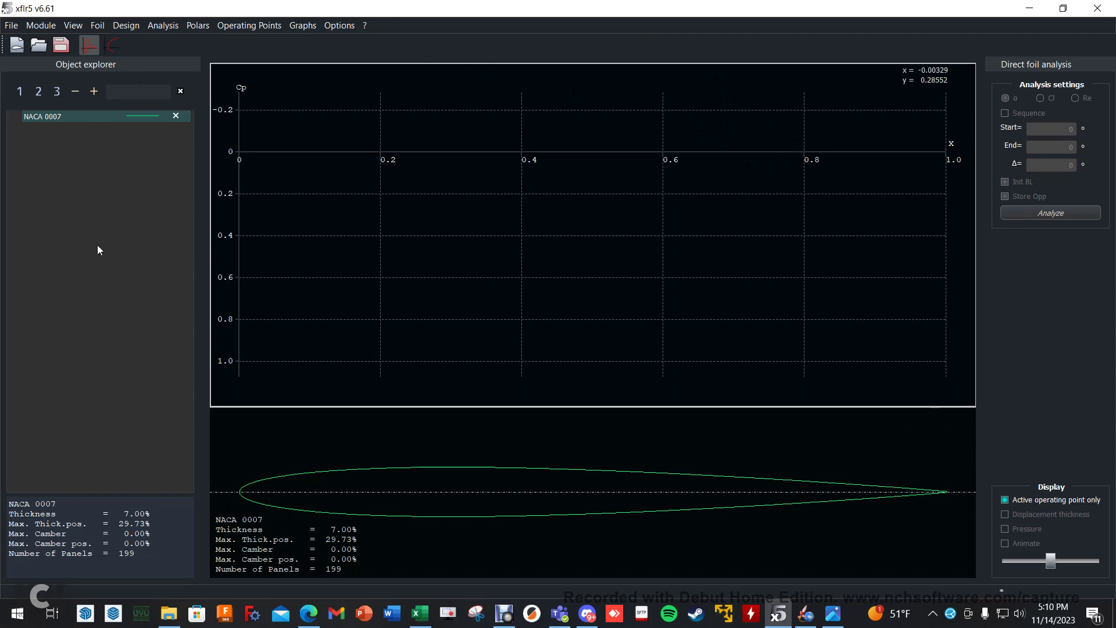
click(112, 47)
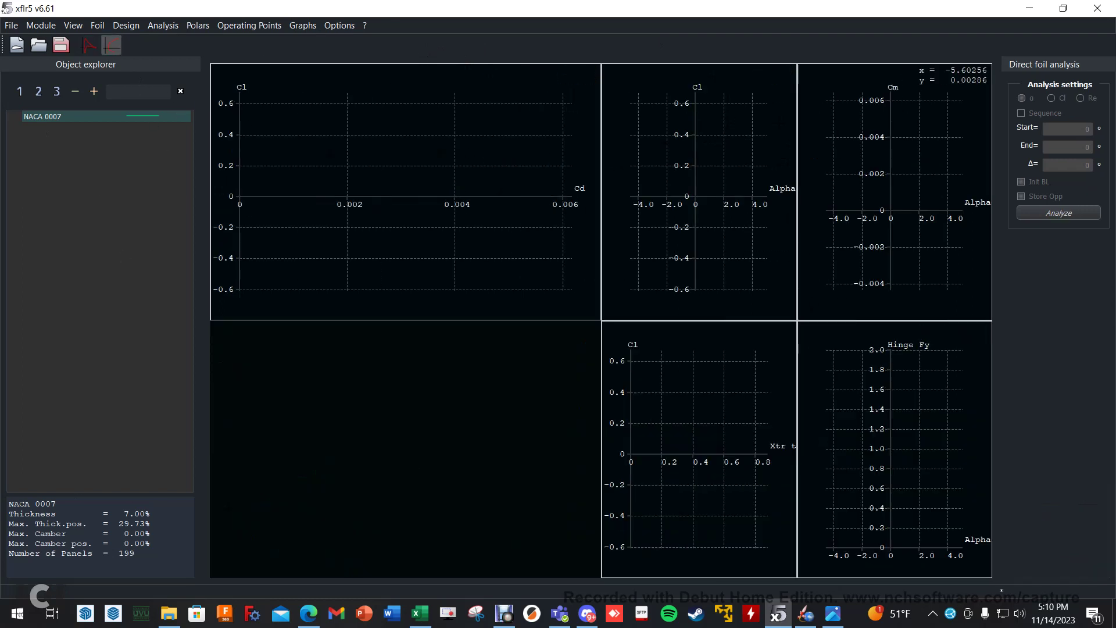
double_click(486, 174)
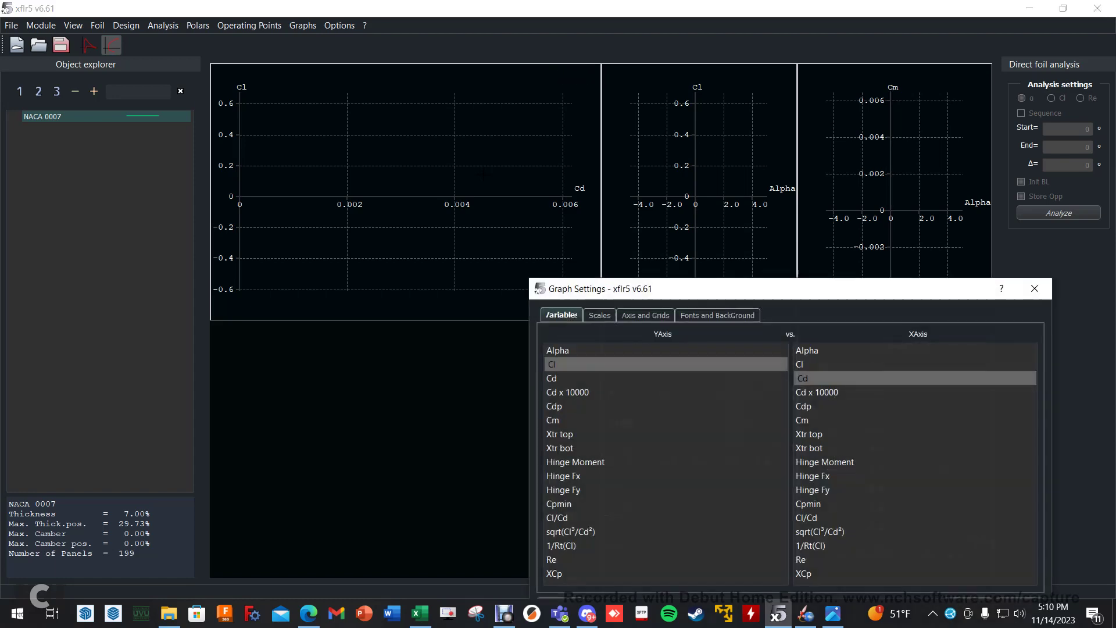
drag(729, 292, 441, 157)
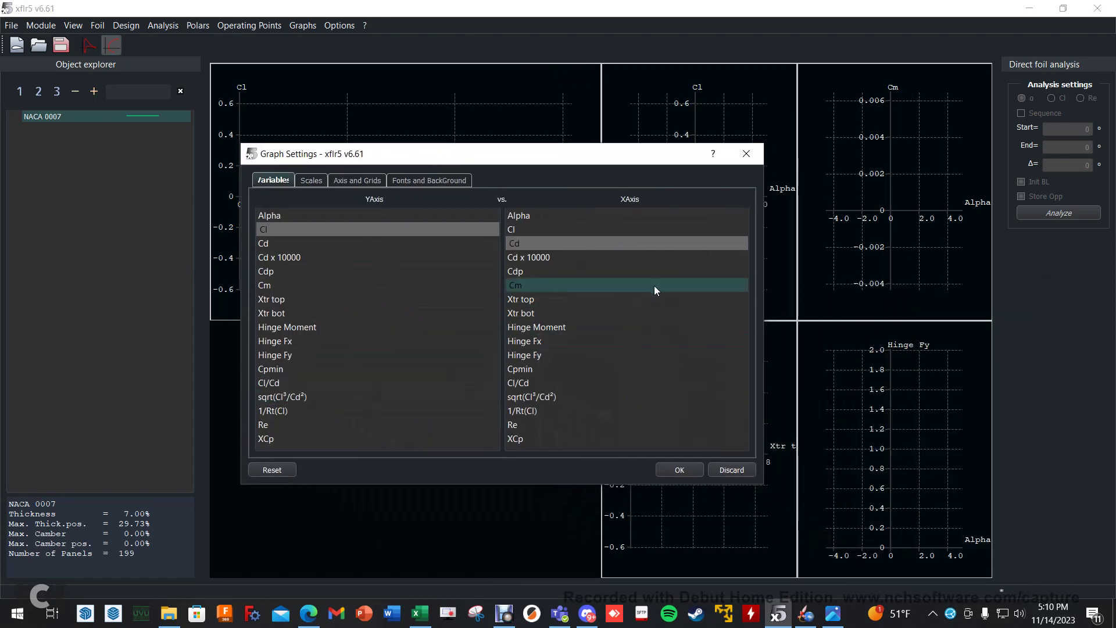
click(748, 153)
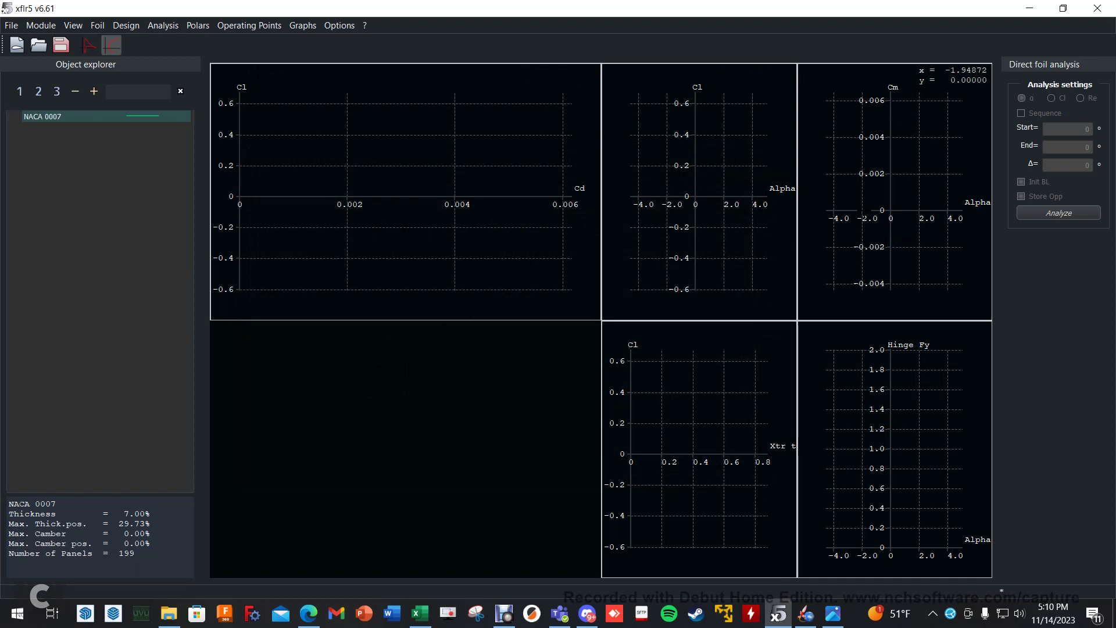
- Change the Cm versus Alpha graph to Cd versus Alpha, then return to the Cp view
double_click(896, 144)
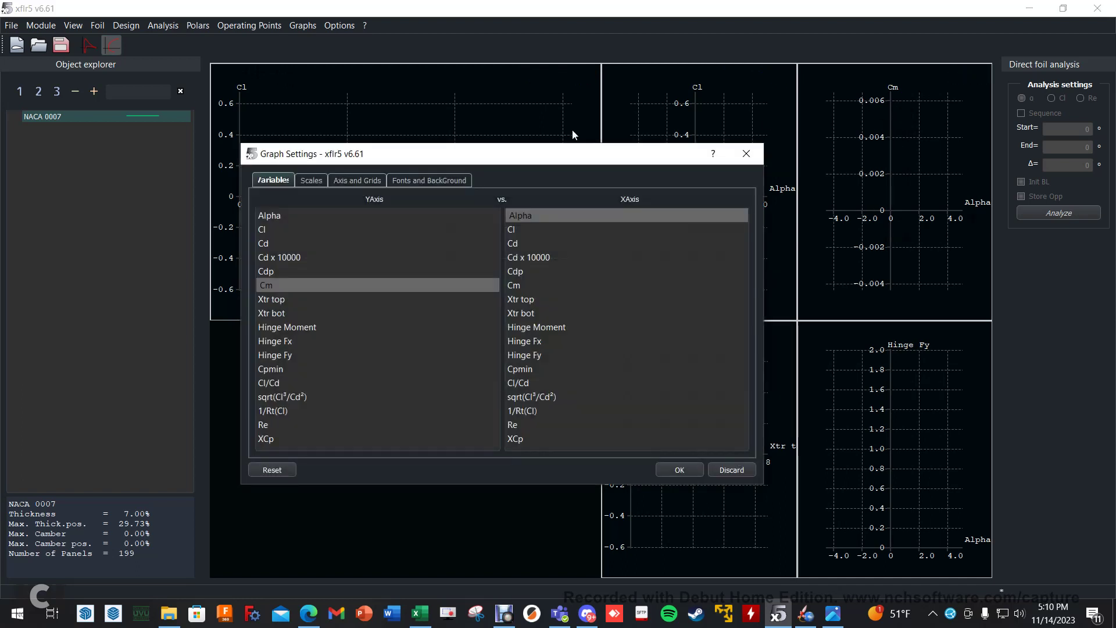
click(273, 244)
click(674, 465)
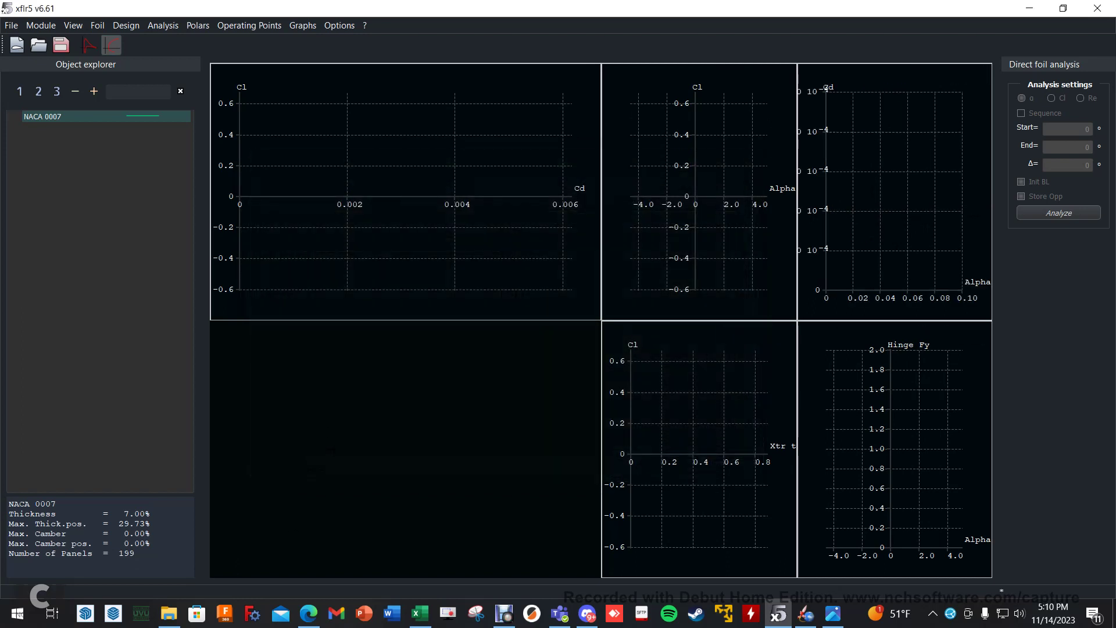
click(88, 46)
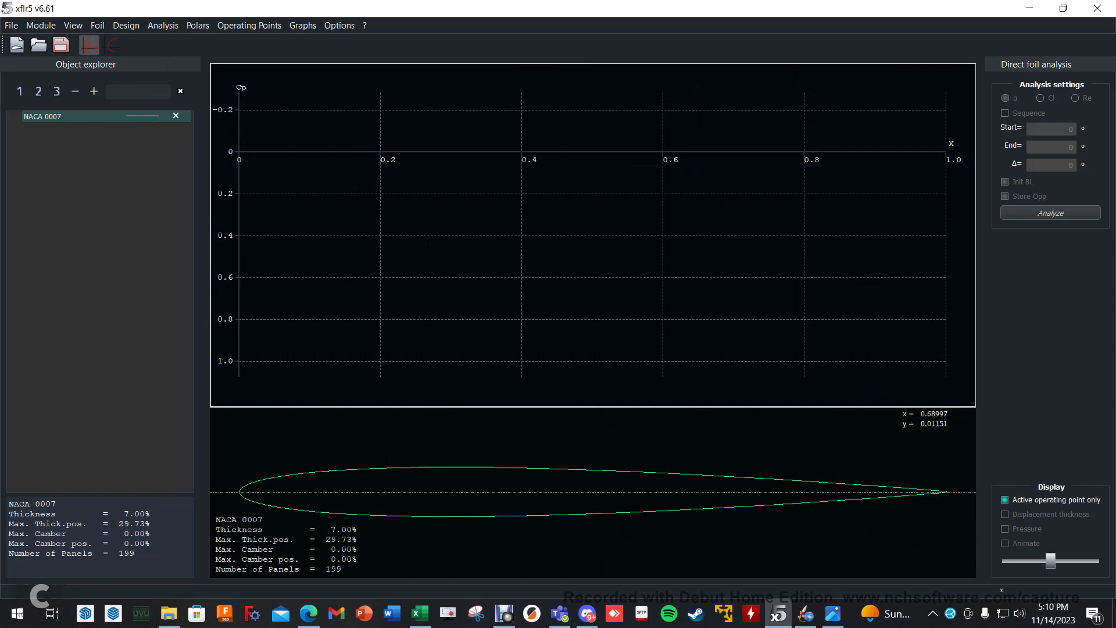
- Define a NACA 0007 analysis left at Type 1 fixed speed, and bring OpenRocket forward
click(161, 27)
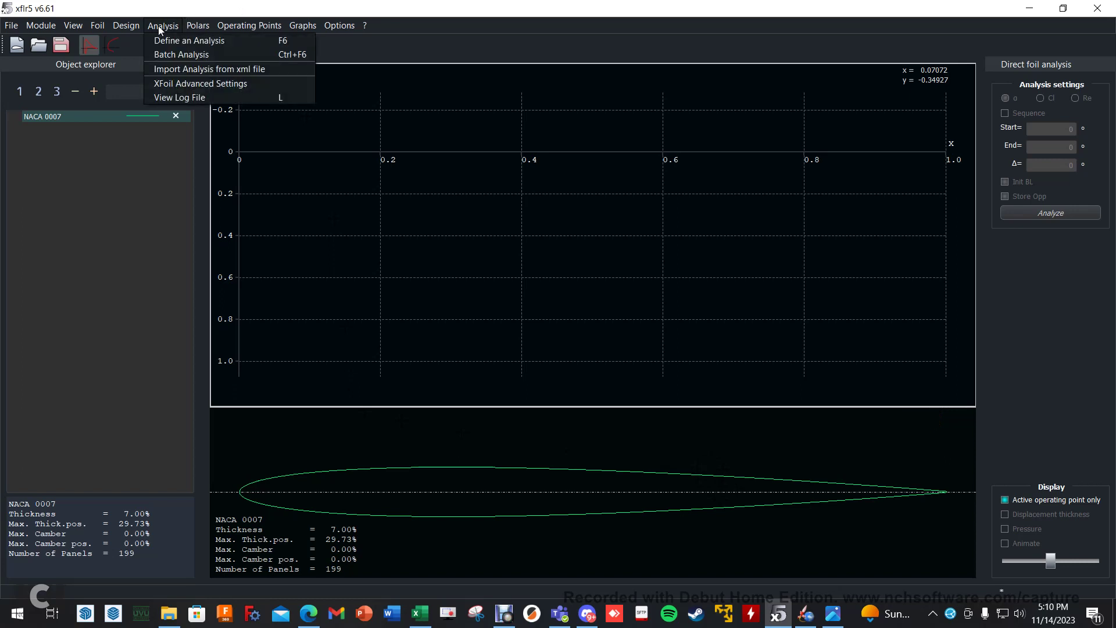
click(189, 41)
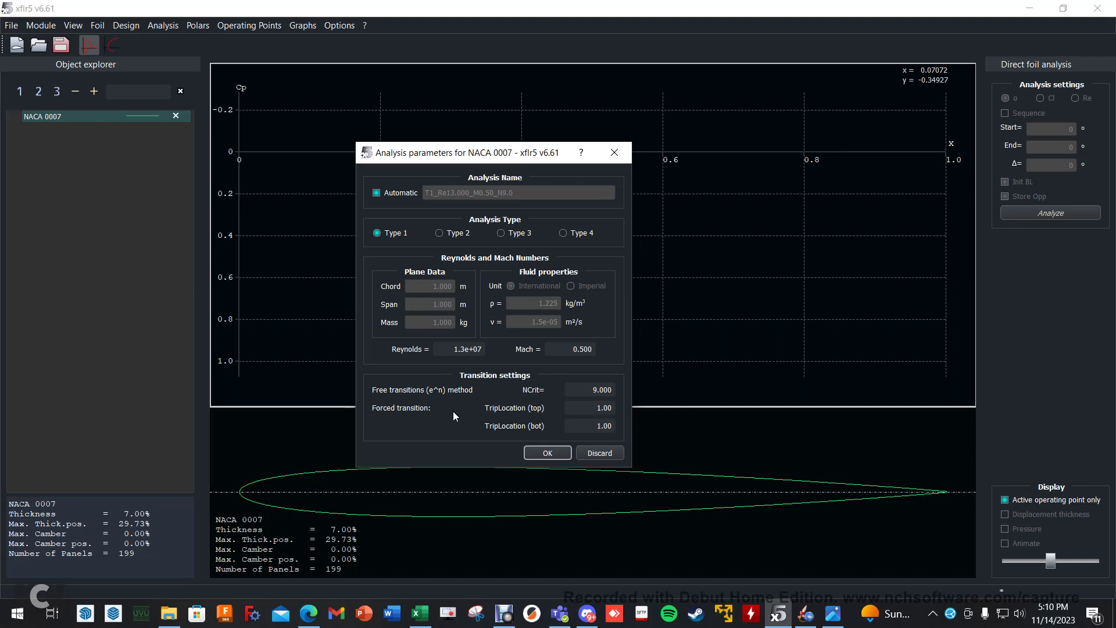
click(385, 234)
click(448, 233)
click(394, 234)
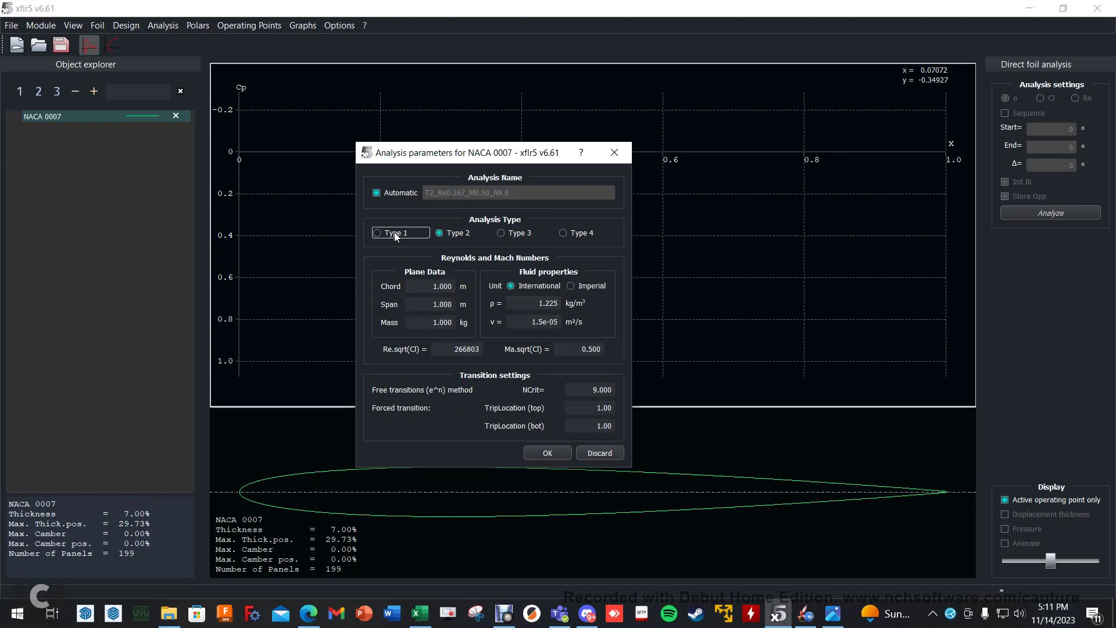
click(382, 234)
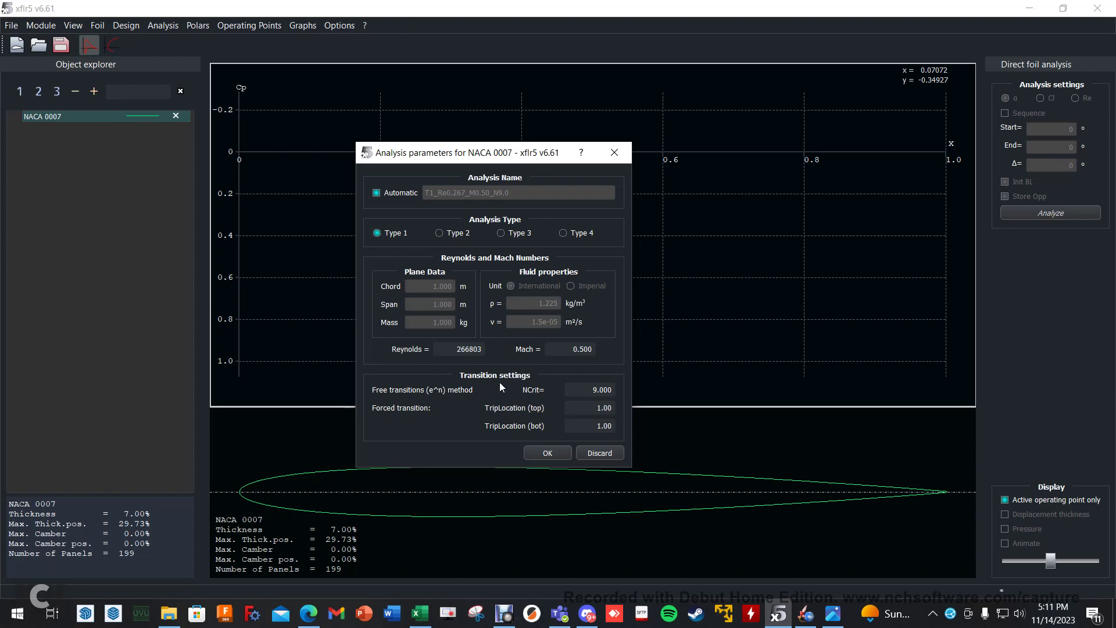
click(806, 613)
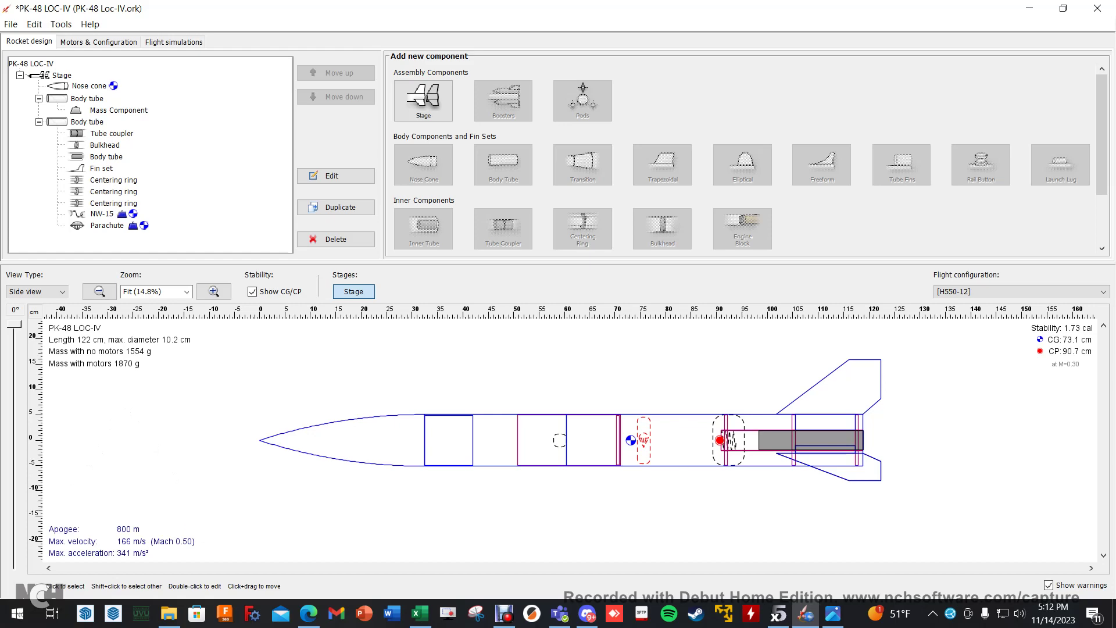
key(alt+Tab)
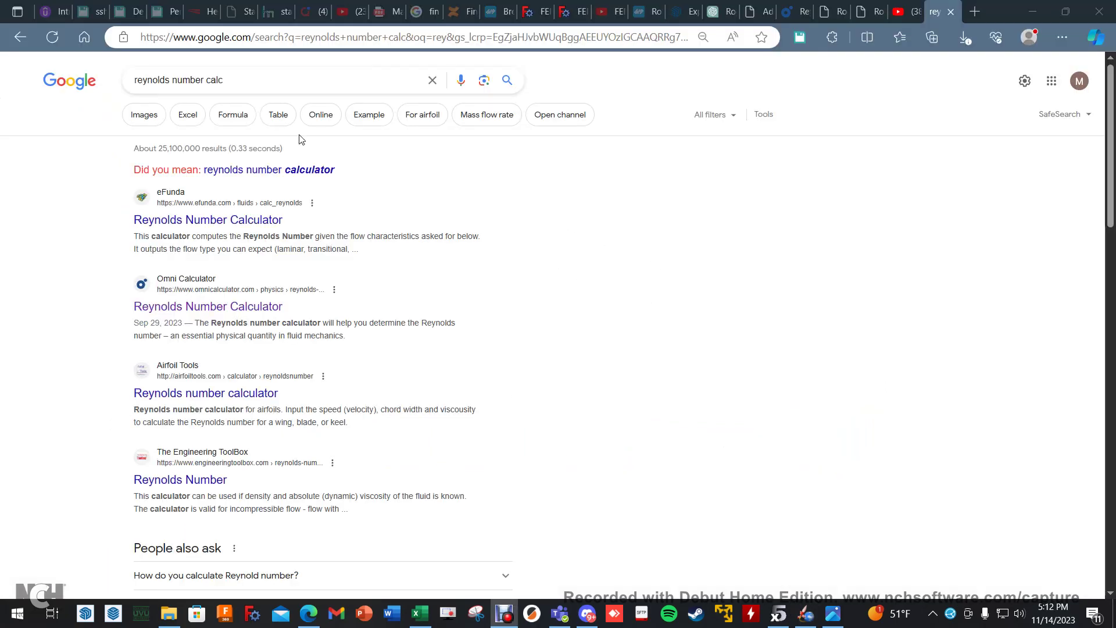
- Search for 'reynolds number calculator' and open the Omni Calculator page
click(298, 170)
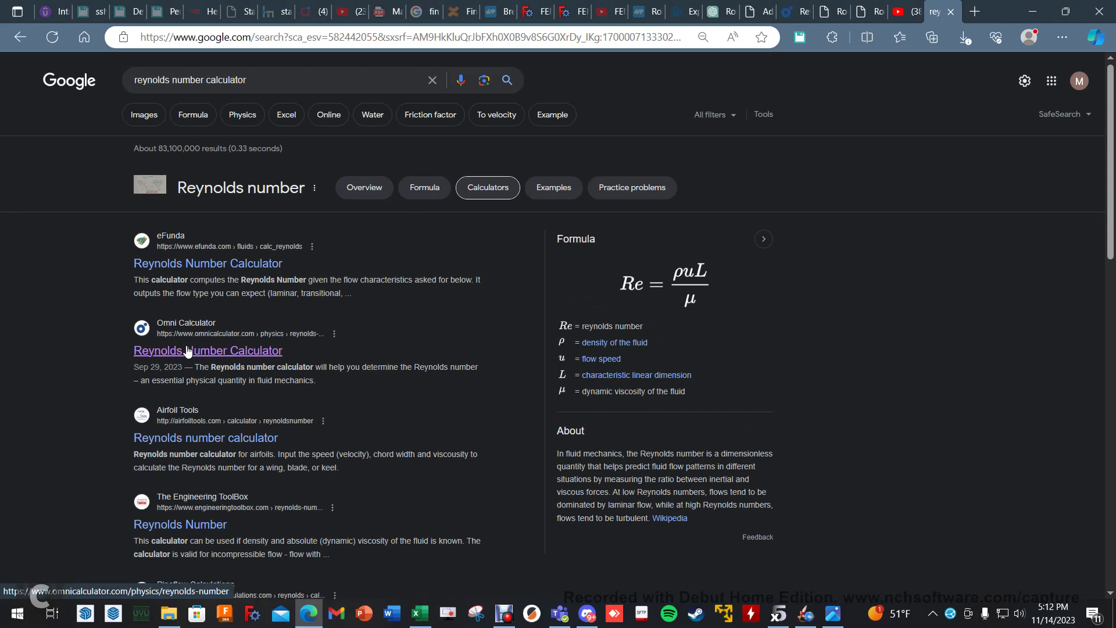
click(276, 350)
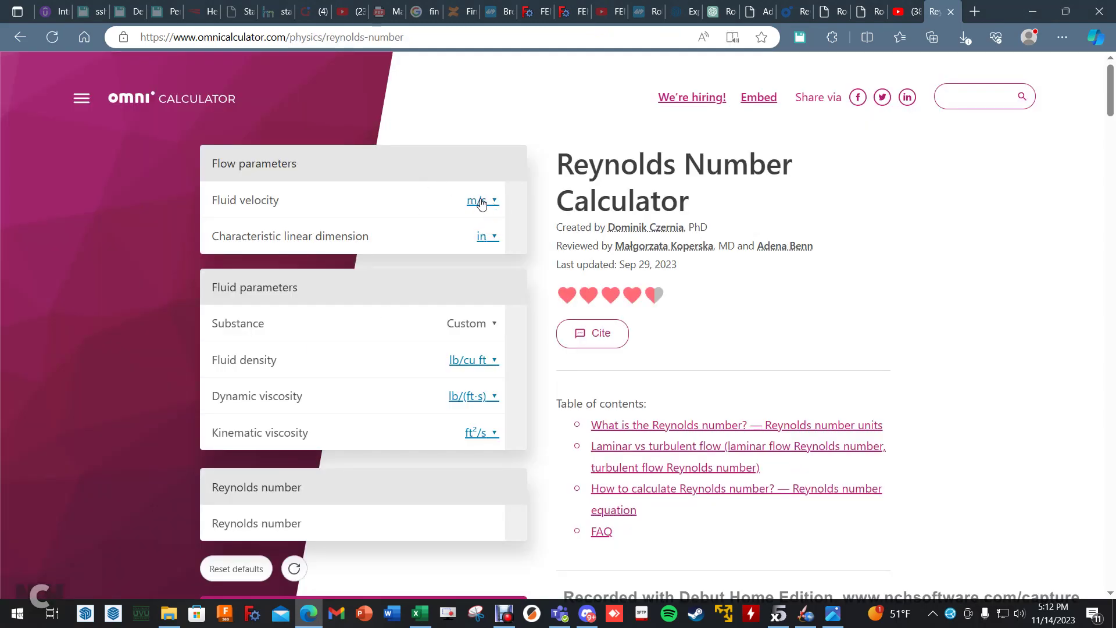
- Enter velocity 166 m/s and characteristic length 122 cm in the Reynolds calculator
click(481, 201)
text(166)
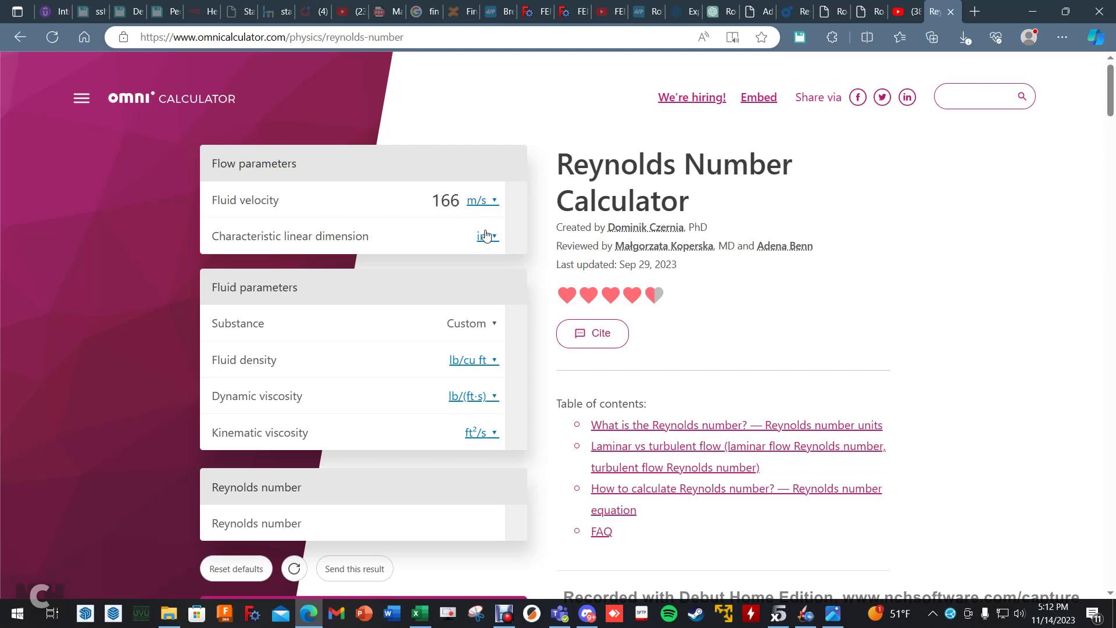
click(488, 238)
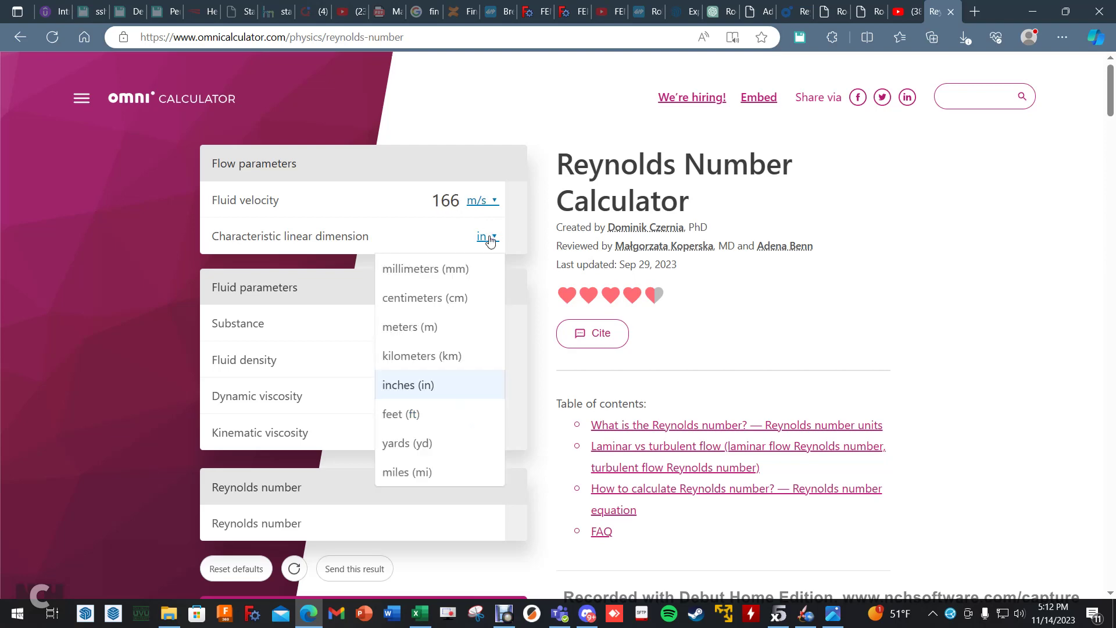
click(441, 298)
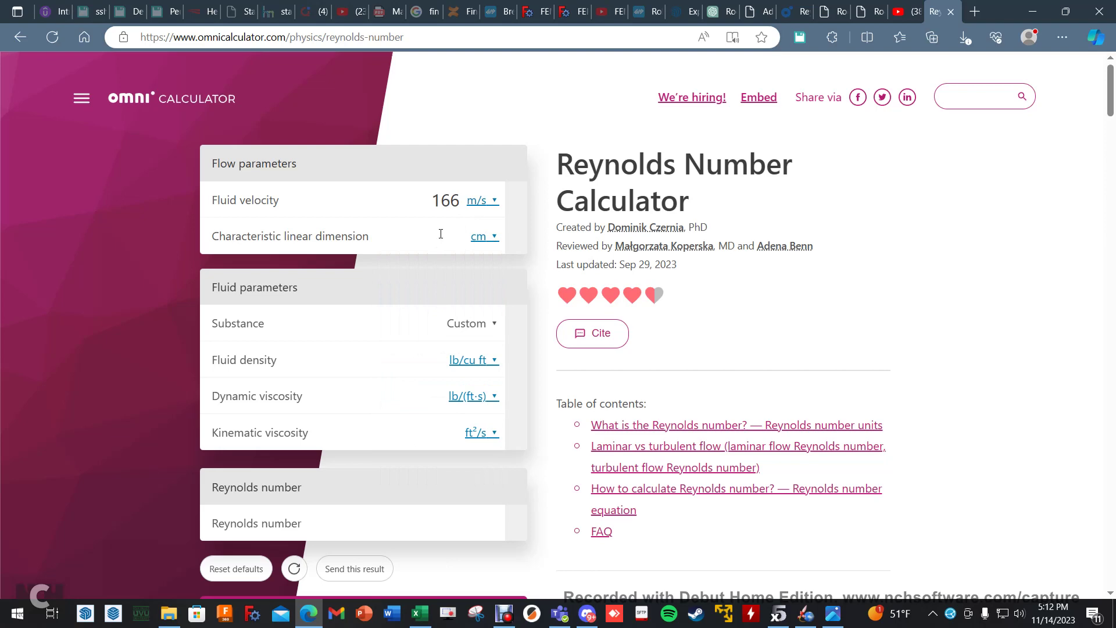
text(122)
- Choose Air (15 °C) as the fluid, giving Reynolds 13,706,464, and return to XFLR5
click(496, 324)
click(384, 333)
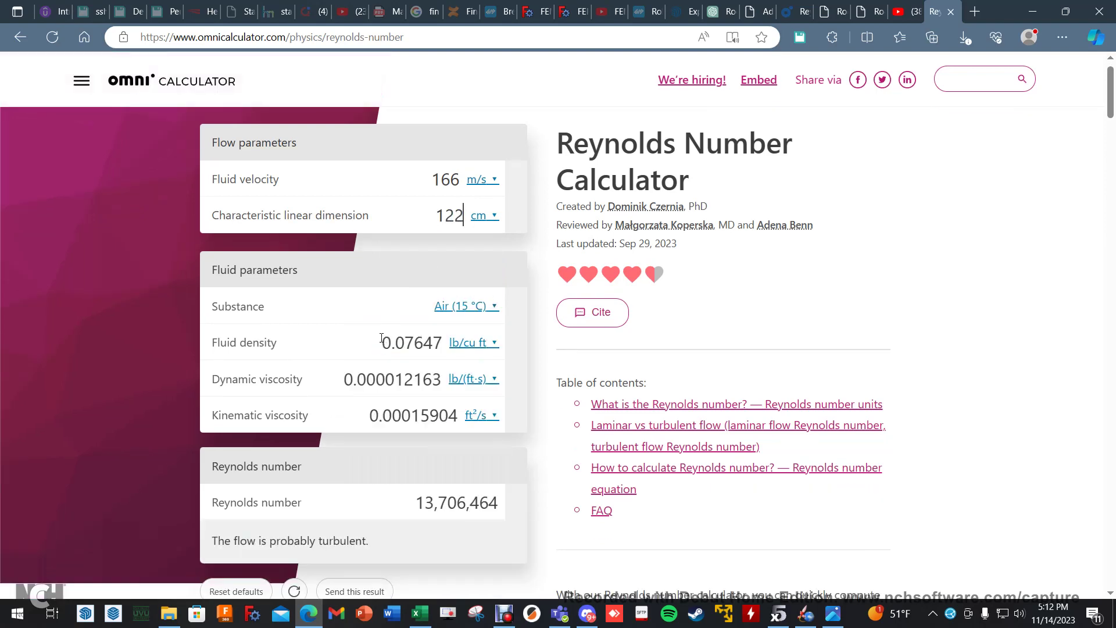
click(492, 303)
click(423, 365)
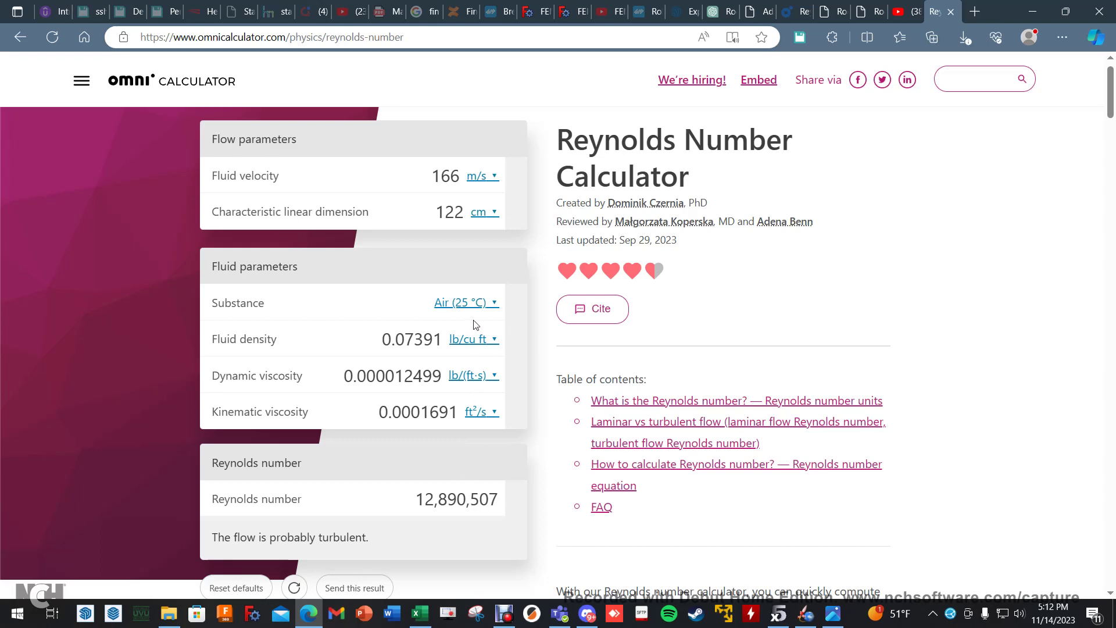
click(487, 306)
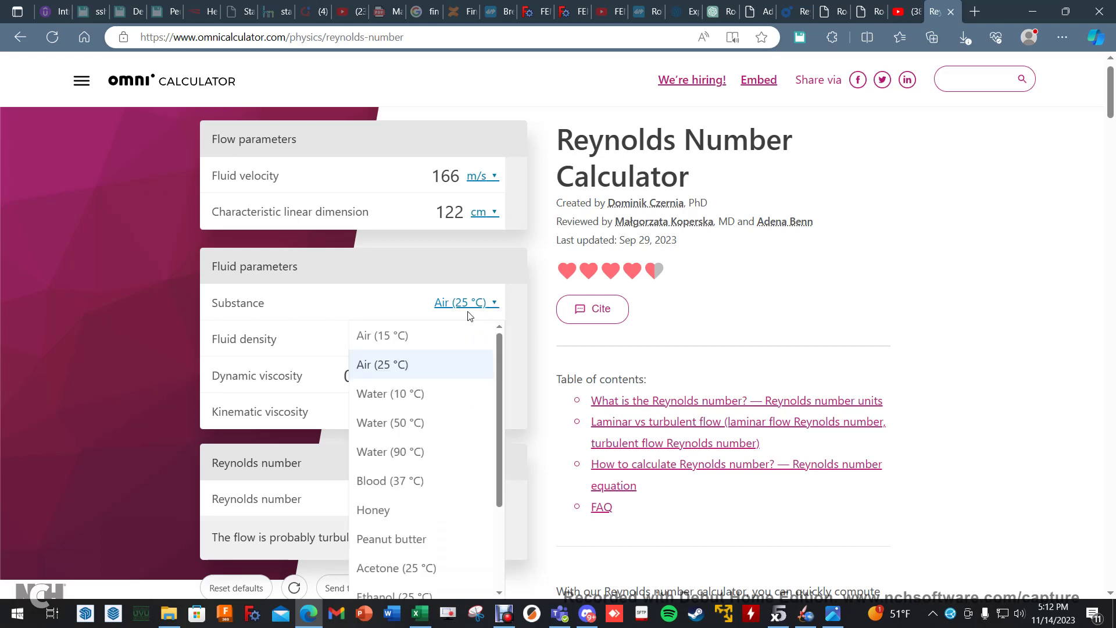
click(439, 335)
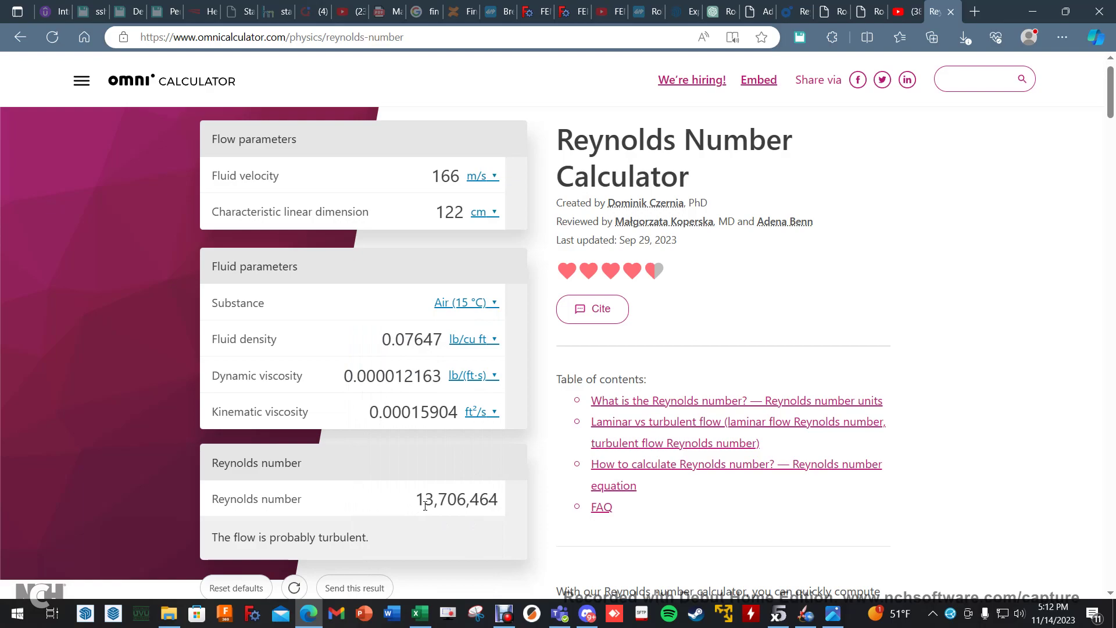
click(779, 614)
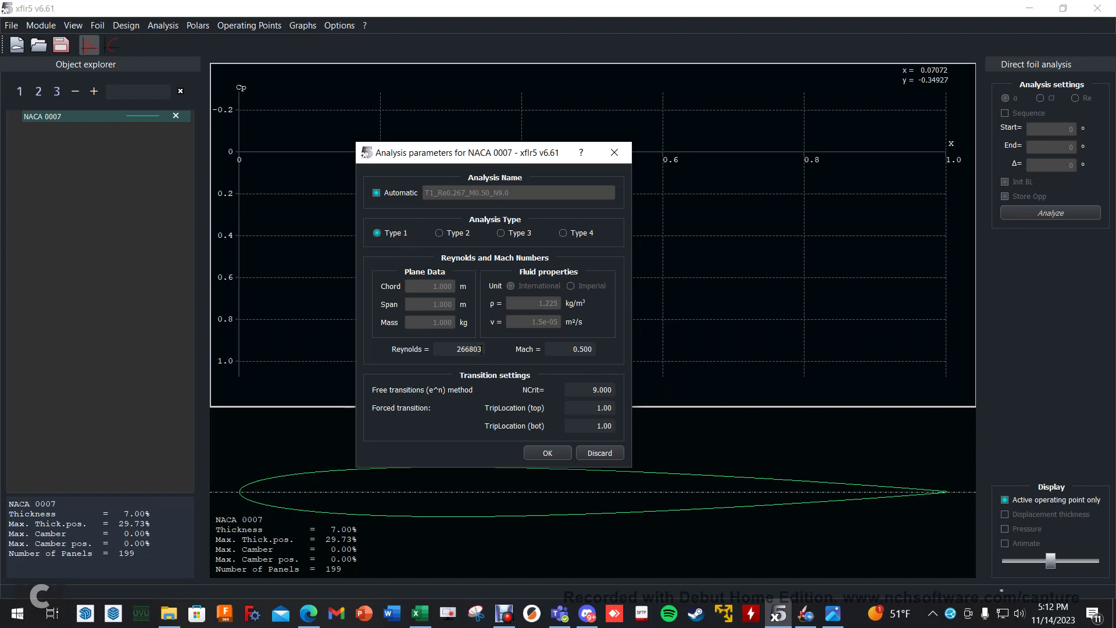
- Replace Reynolds 266803 with 13000000 and confirm to create the new polar
drag(482, 349, 457, 354)
key(BackSpace)
text(13000000)
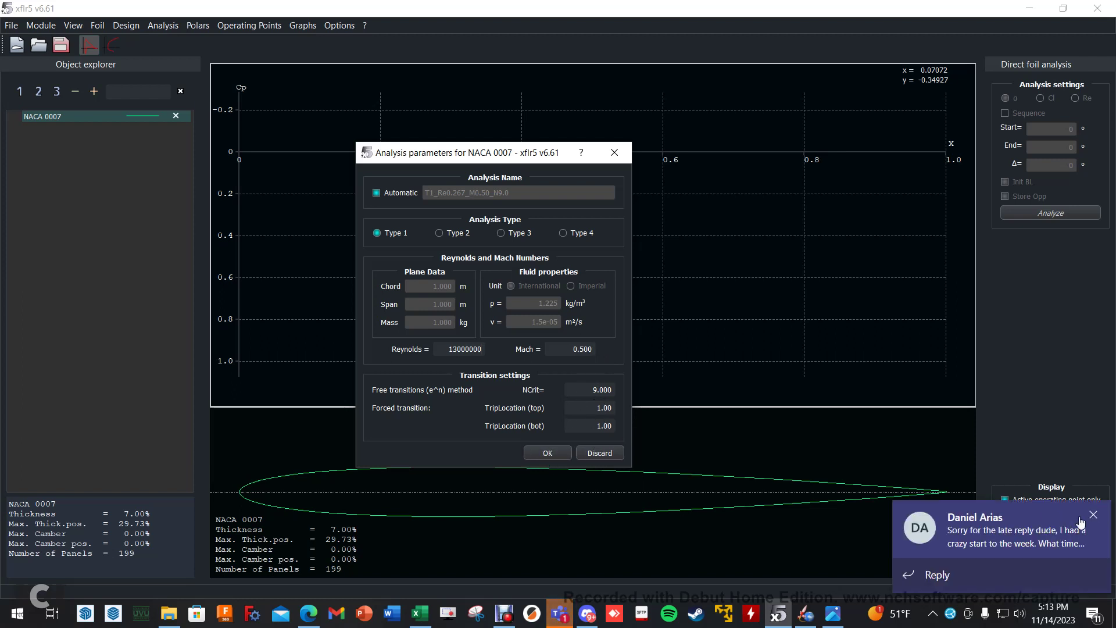
click(1094, 515)
click(546, 454)
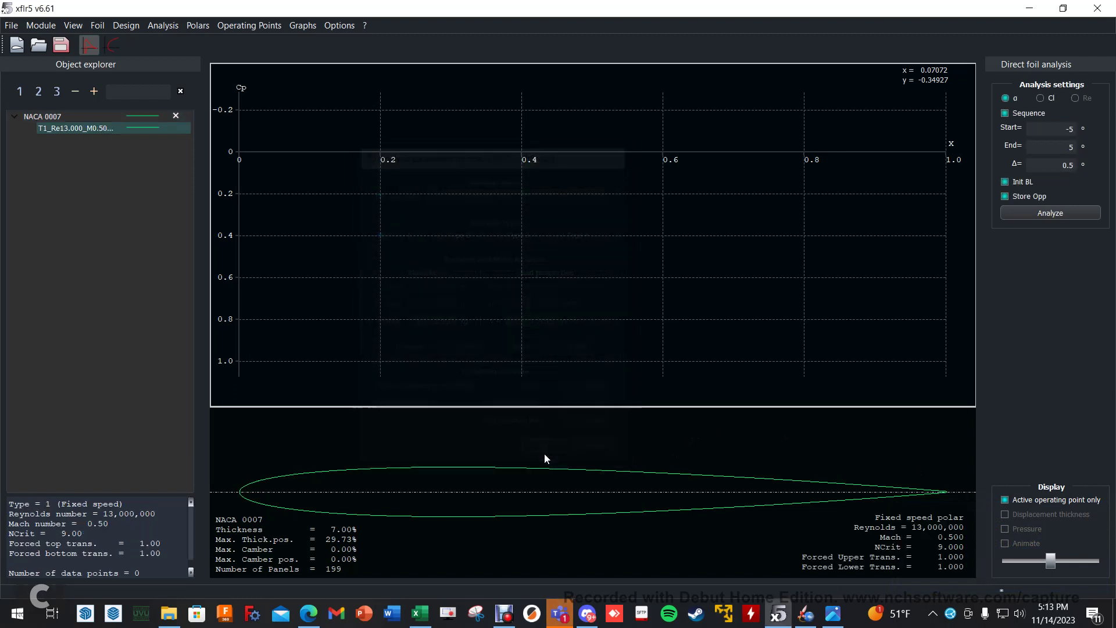
- Analyze NACA 0007 at a single alpha of 0°, giving CD 0.00474
click(1012, 100)
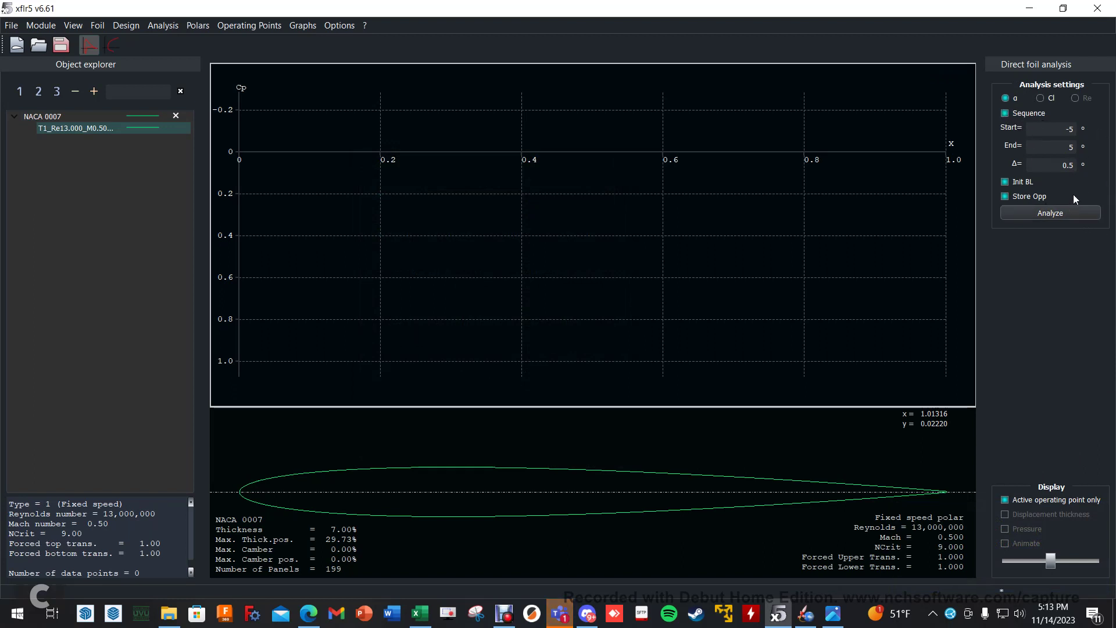
click(1005, 113)
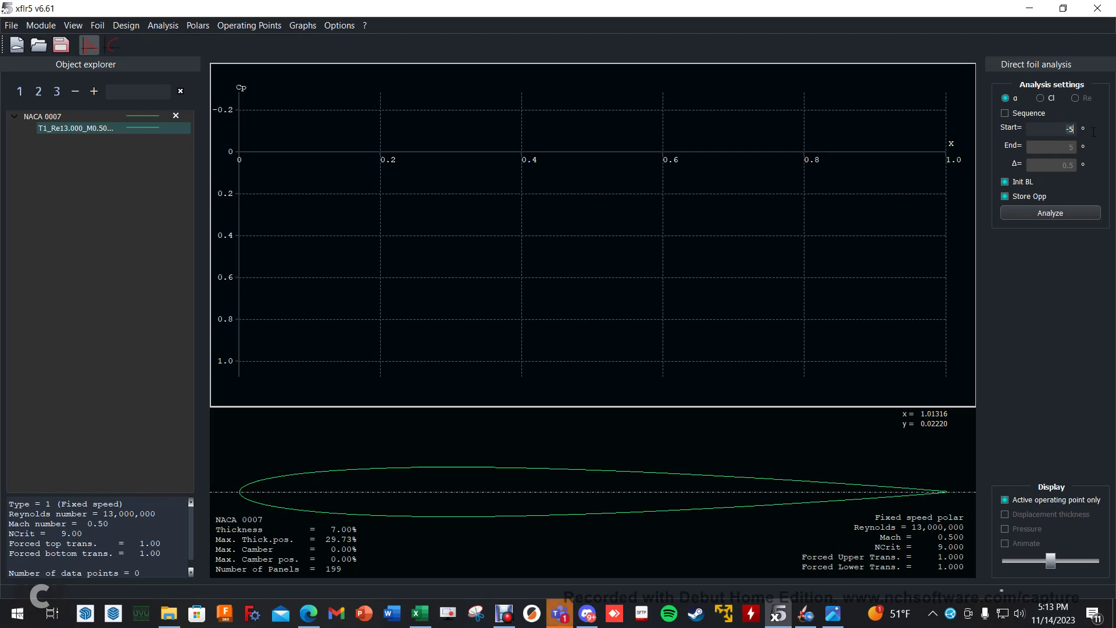
text(0)
key(Tab)
key(Tab)
click(1050, 213)
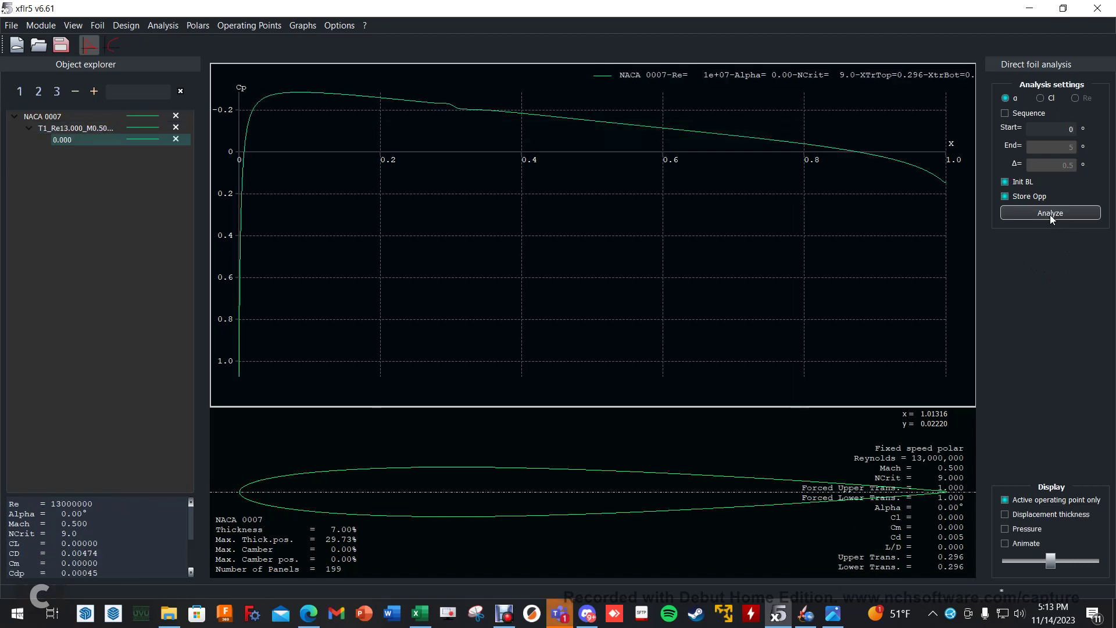
click(118, 49)
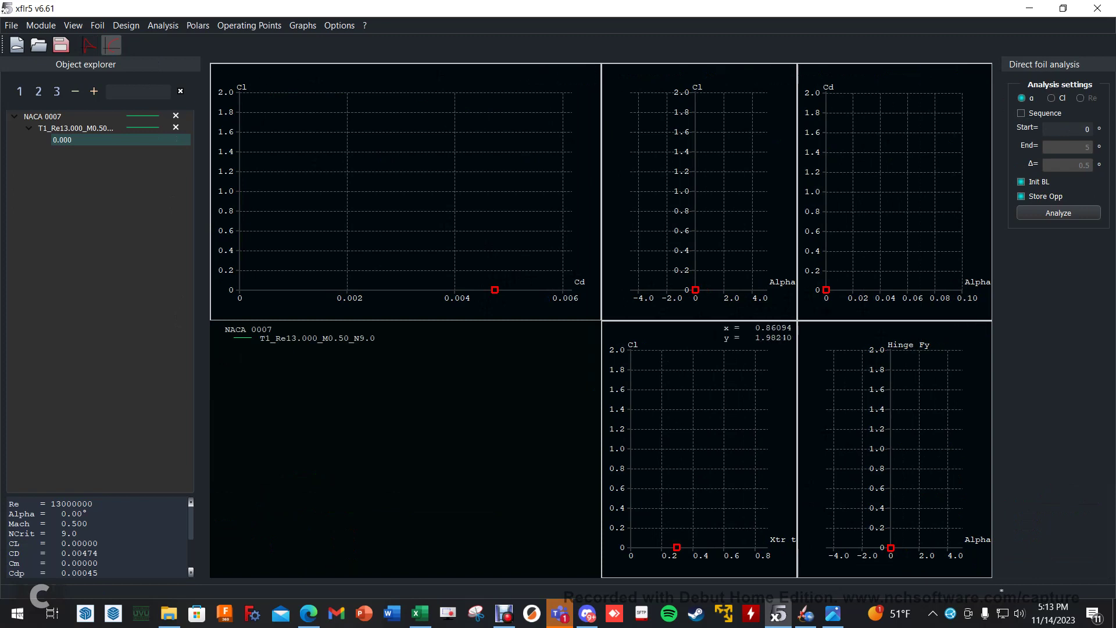
click(87, 45)
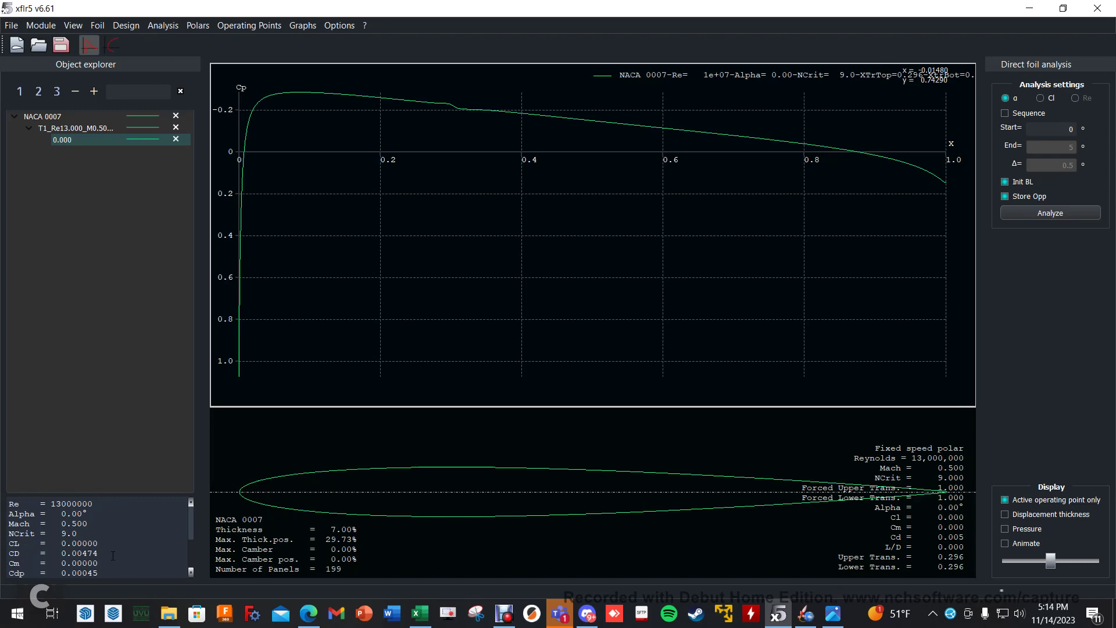
- Open OpenRocket's Component analysis and view the Drag characteristics tab
click(805, 617)
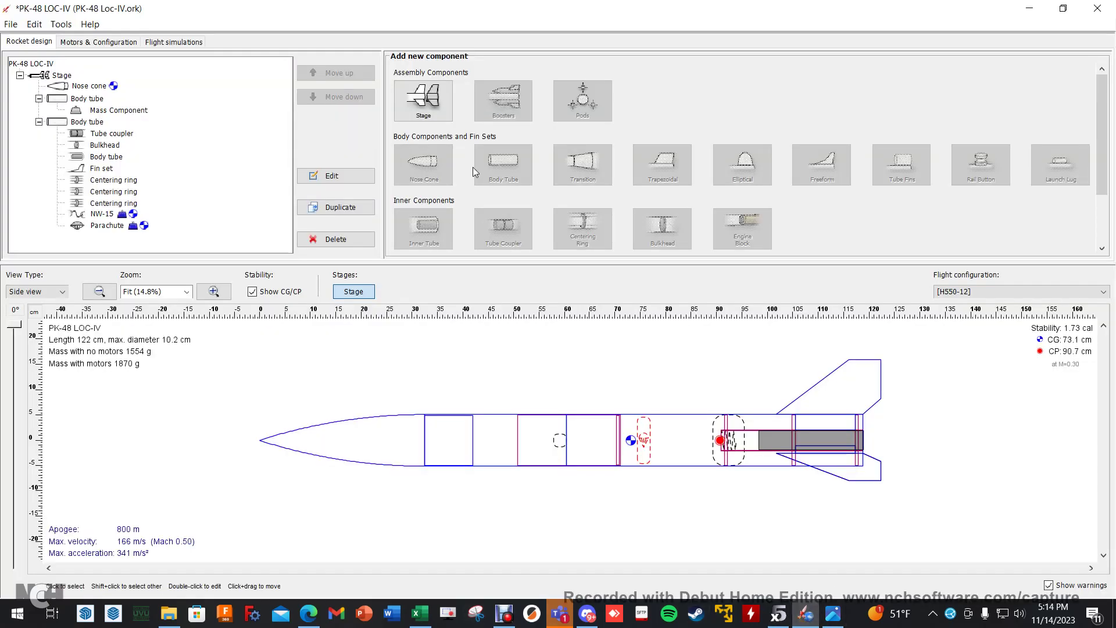
click(61, 24)
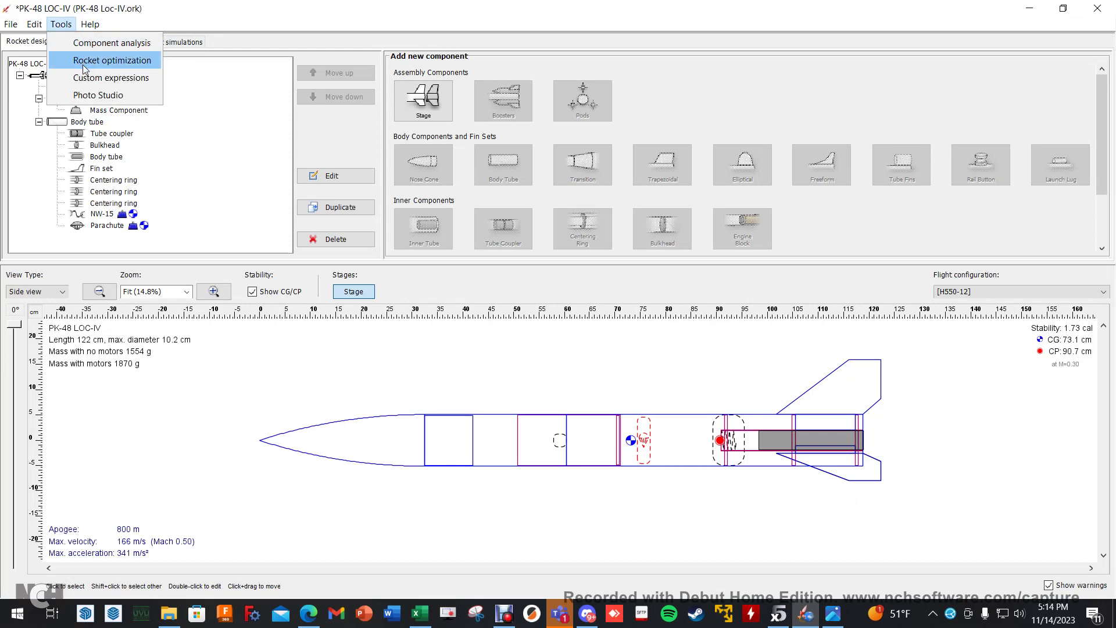
click(73, 43)
click(195, 231)
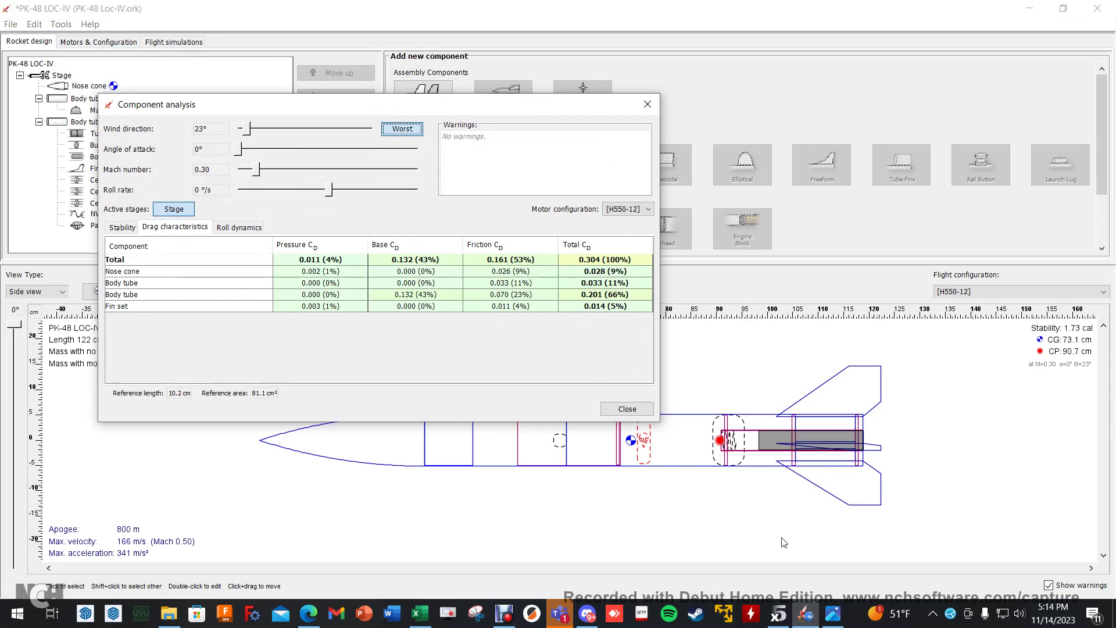
- Close the component analysis and minimize OpenRocket to reveal XFLR5
click(778, 615)
click(805, 614)
key(Escape)
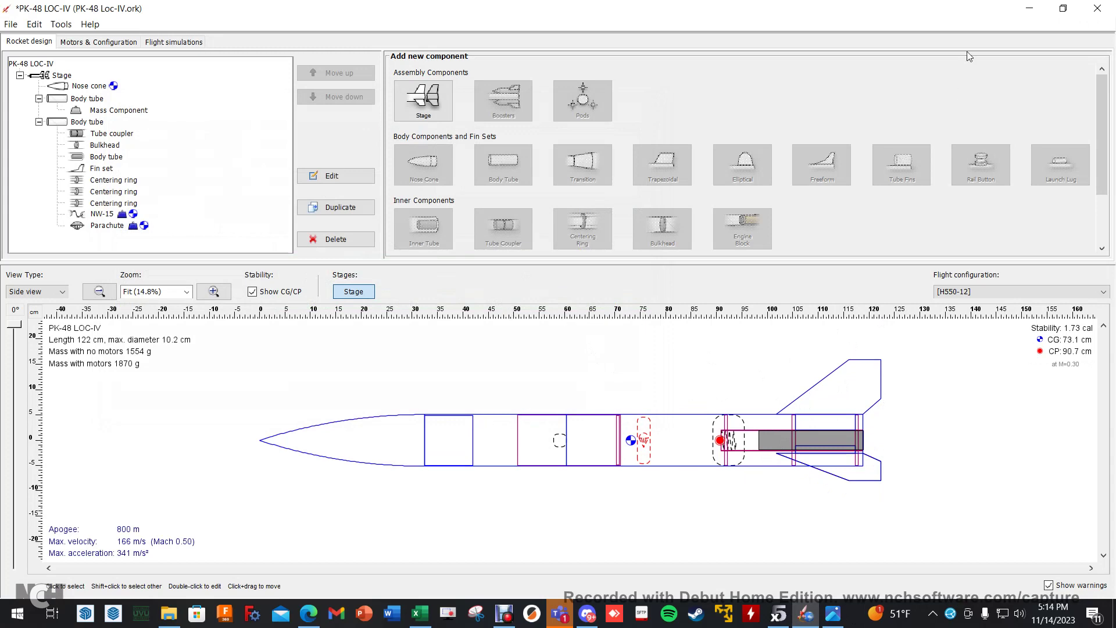
click(1030, 8)
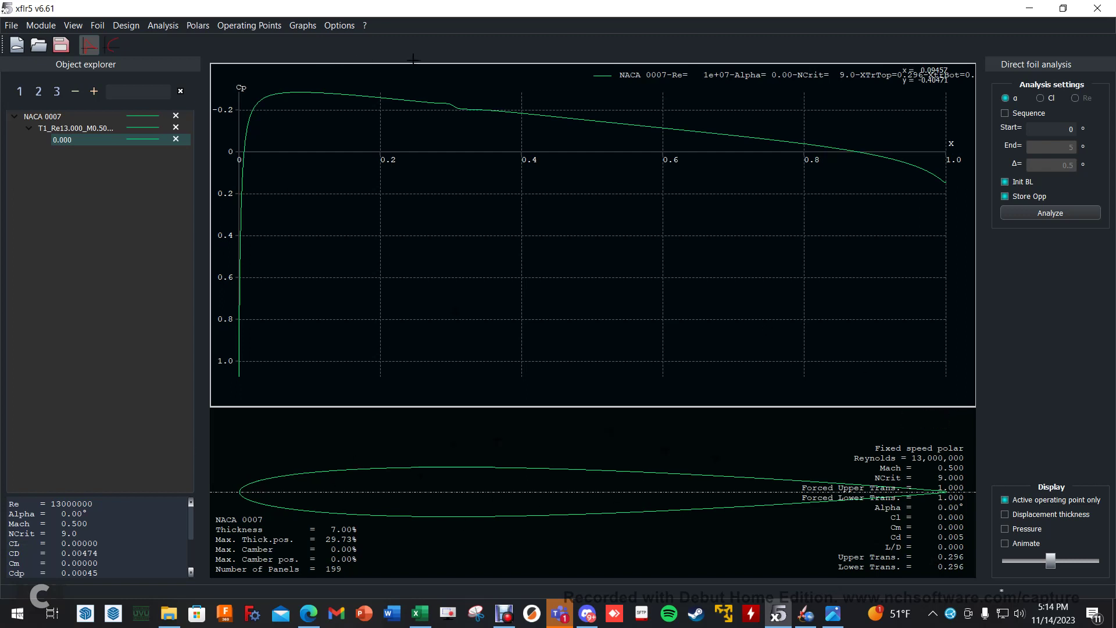
- Run a NACA 0007 alpha sweep from 0° to 13° in 0.5° steps
click(1003, 113)
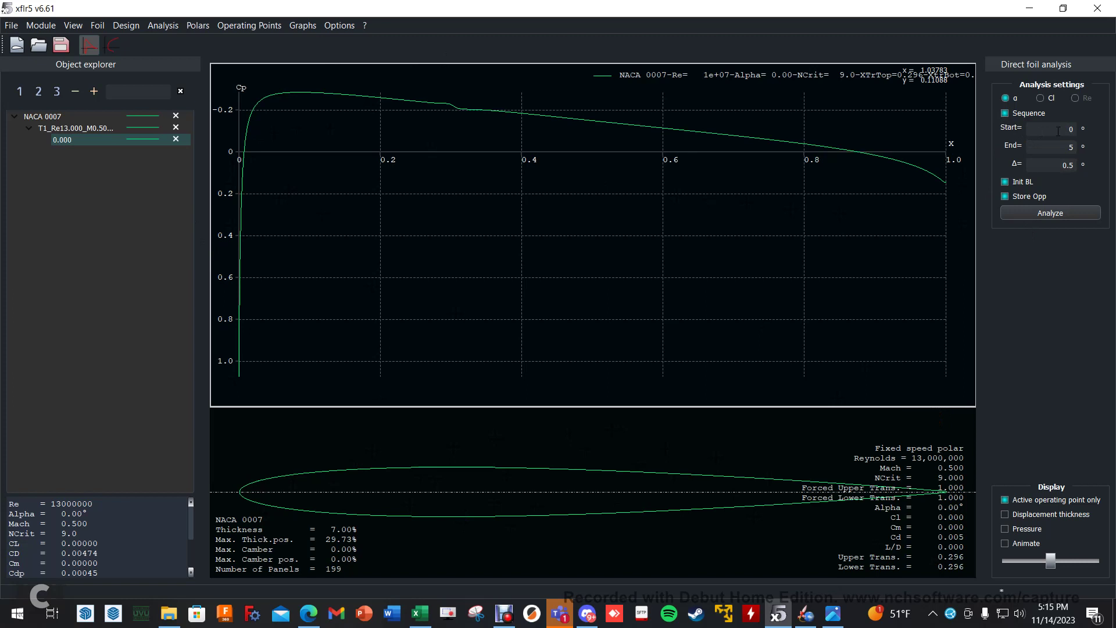
click(1077, 130)
click(1074, 147)
click(1047, 214)
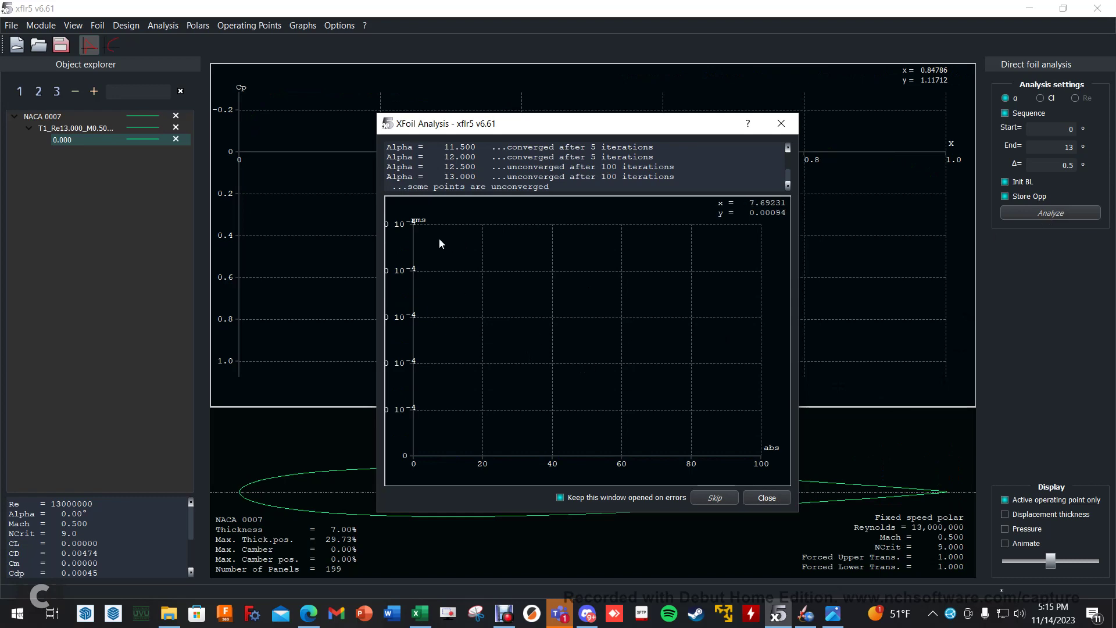
- Dismiss the XFoil analysis log to view the NACA 0007 Cp curve and operating points
click(766, 498)
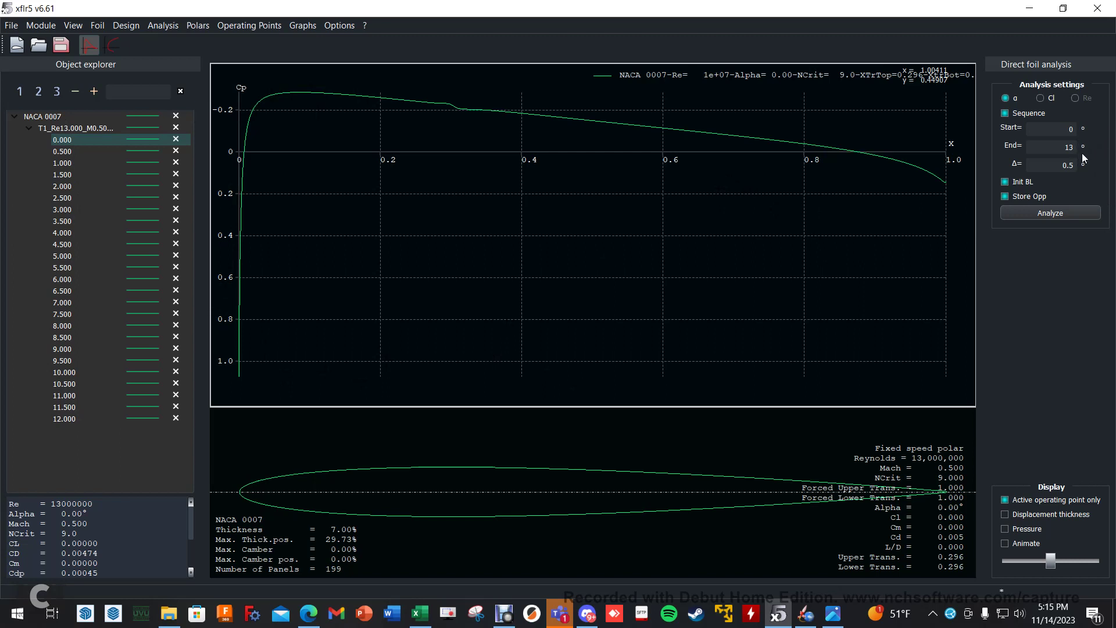
click(1005, 114)
- Browse NACA 0007 operating points 0.000 through 6.500, ending on alpha 4.000
click(67, 163)
click(69, 233)
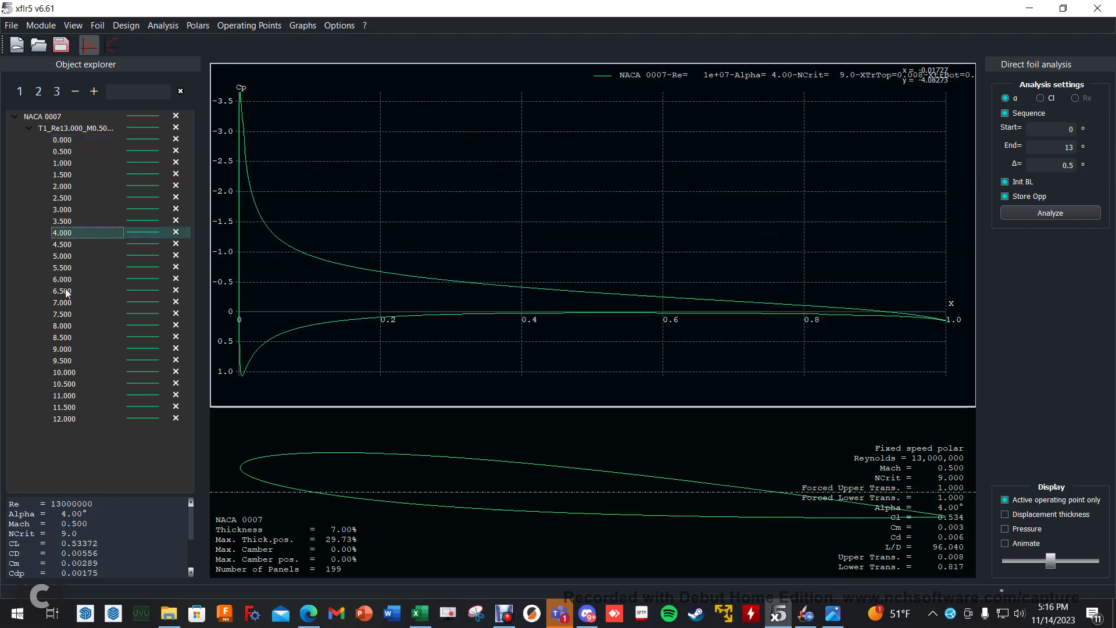
click(68, 141)
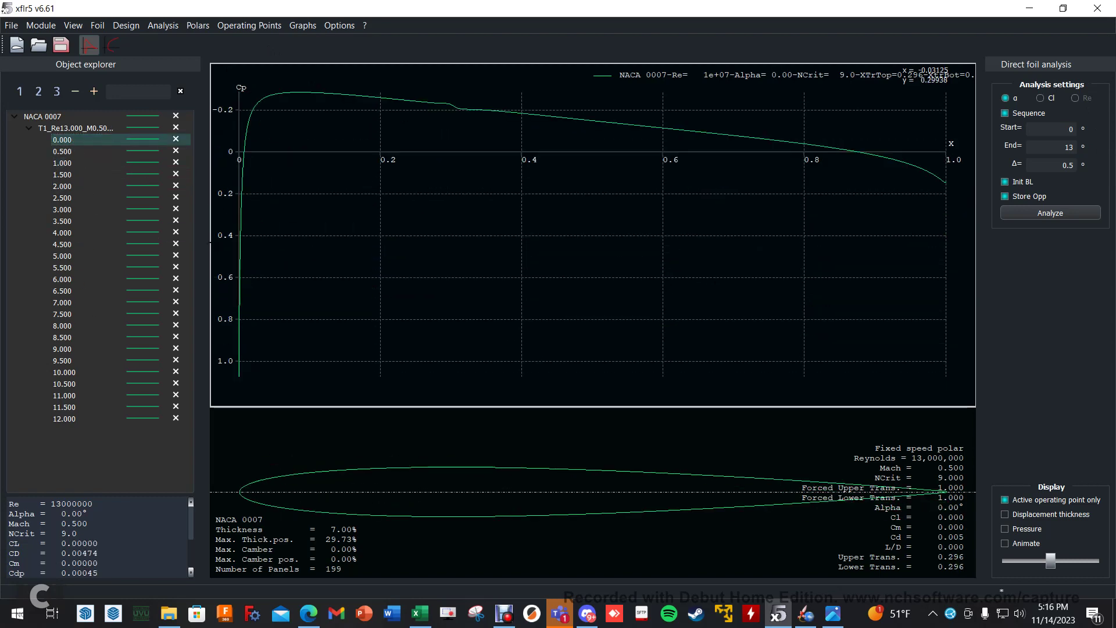
click(65, 154)
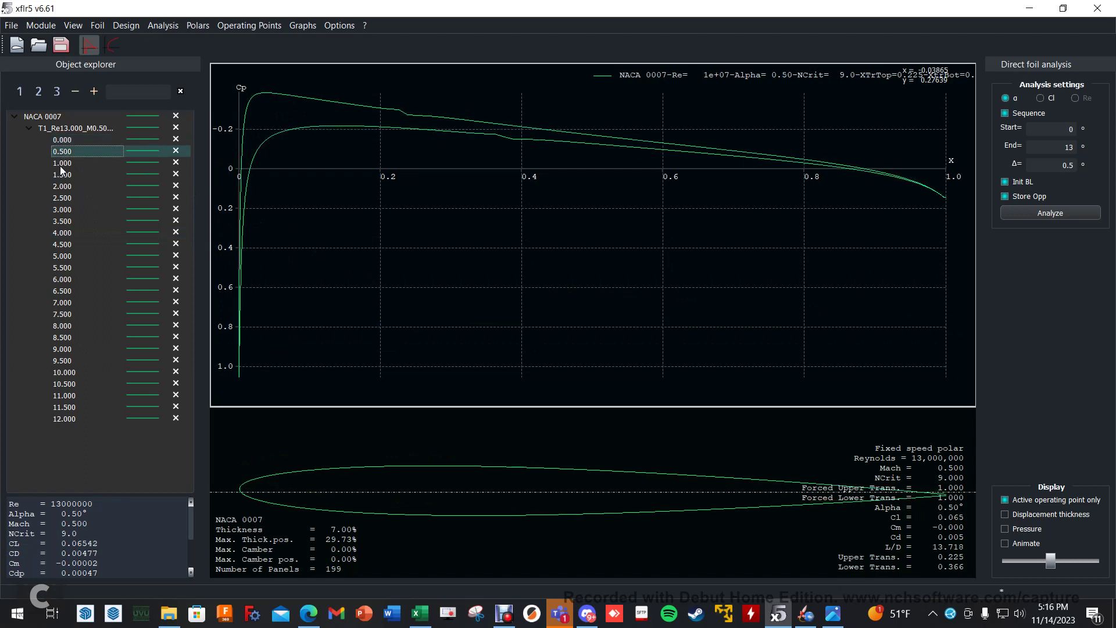
click(61, 165)
click(62, 185)
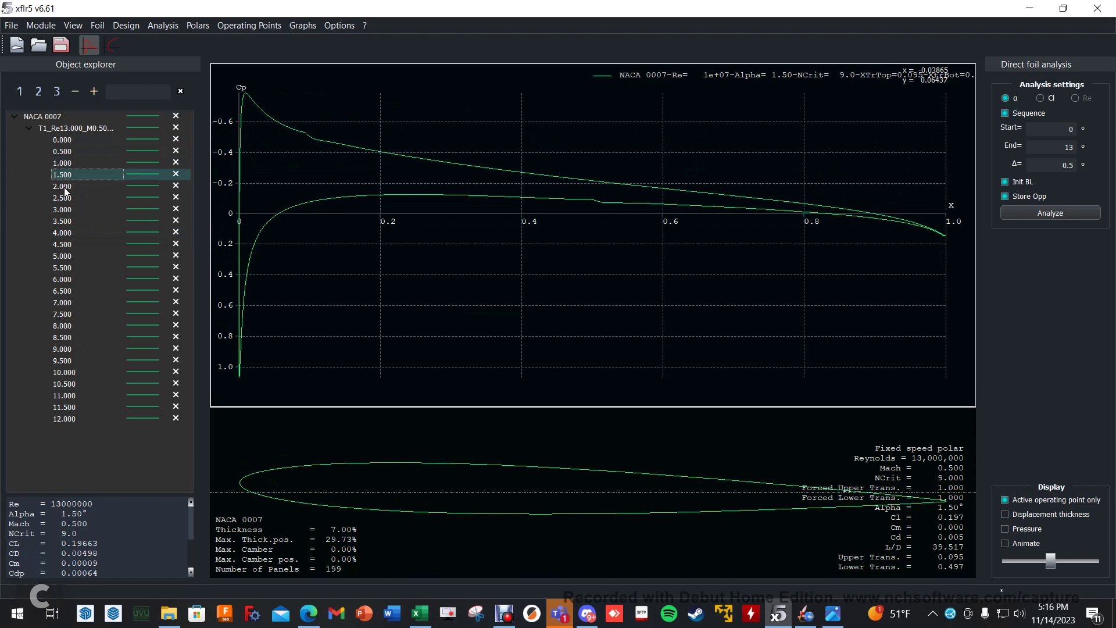
click(60, 219)
click(58, 244)
click(55, 290)
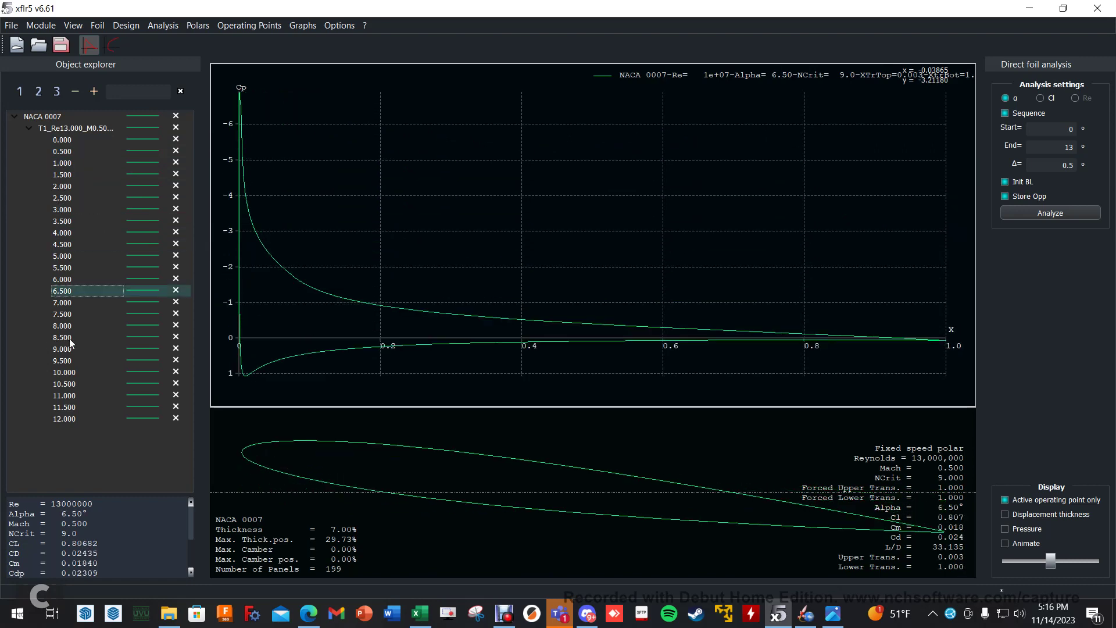
click(72, 302)
click(78, 244)
click(80, 232)
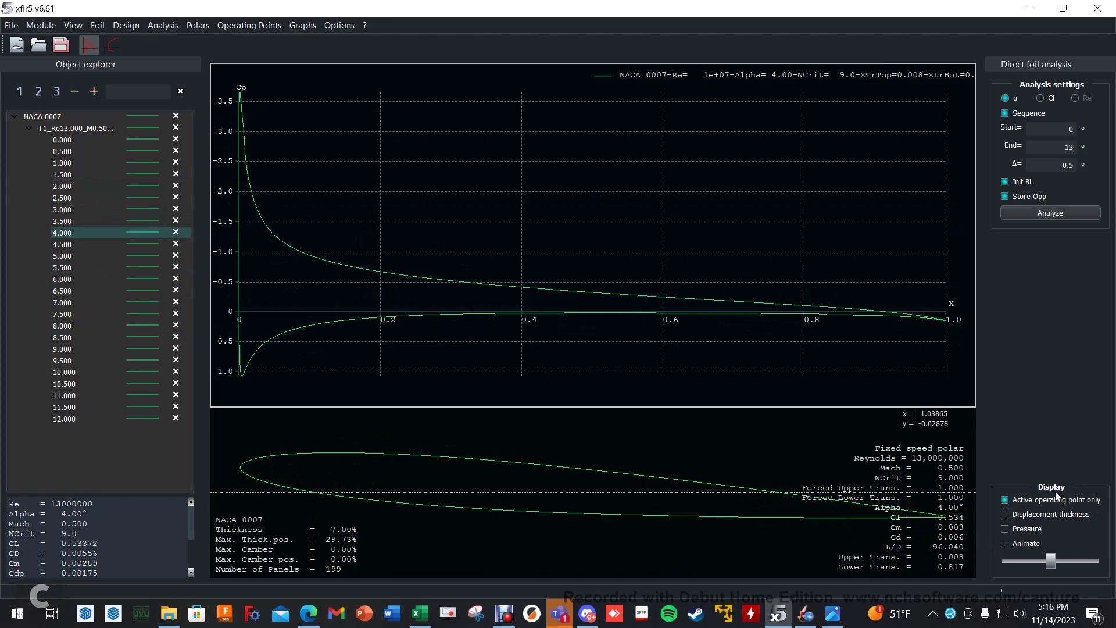
- Preview pressure arrows and a faster Cp animation, then turn both off and return to alpha 0.000
click(1010, 530)
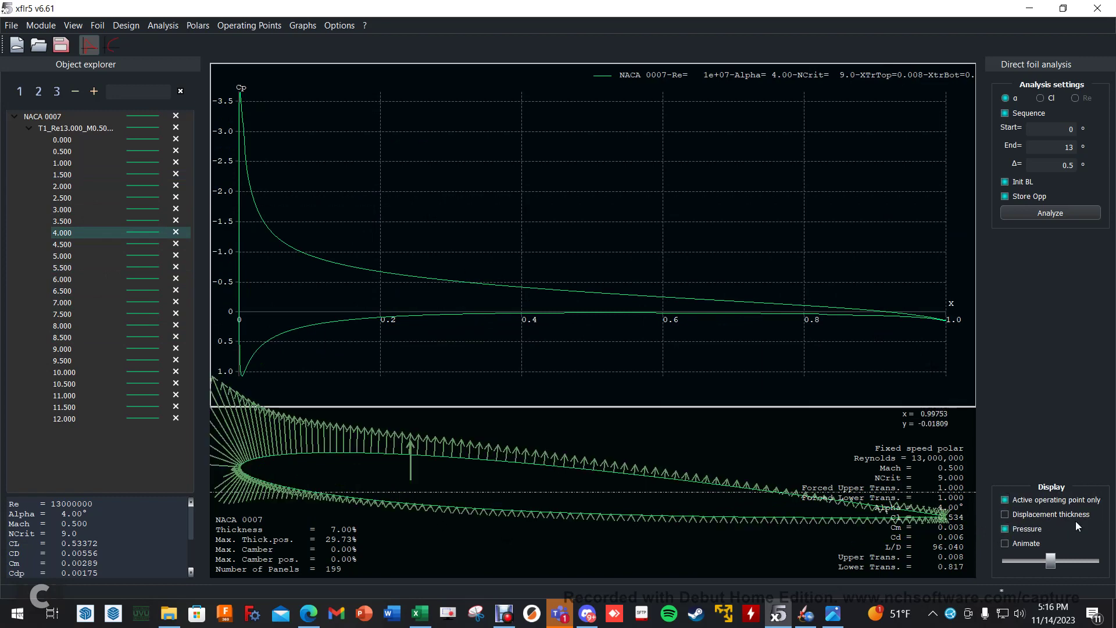
click(1005, 545)
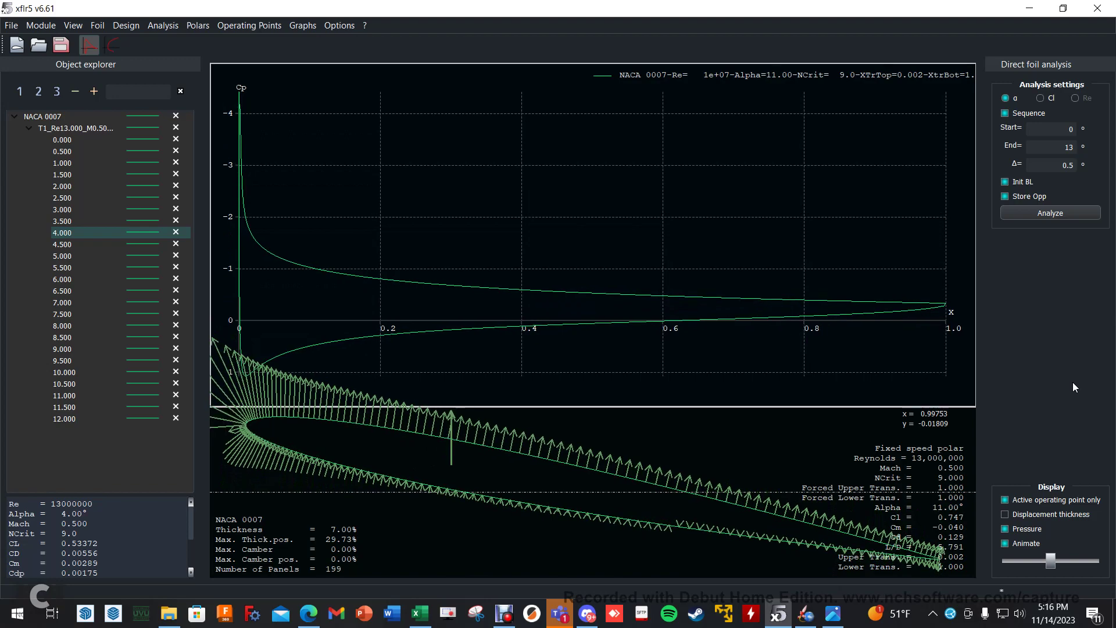
click(1011, 544)
drag(1050, 560, 1078, 562)
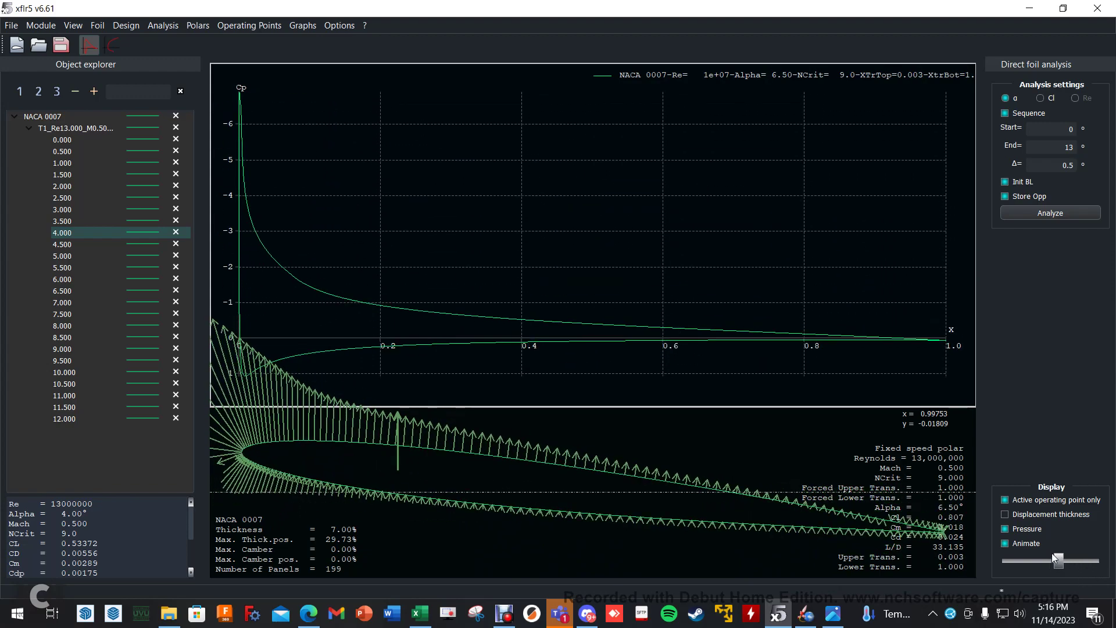
click(1005, 544)
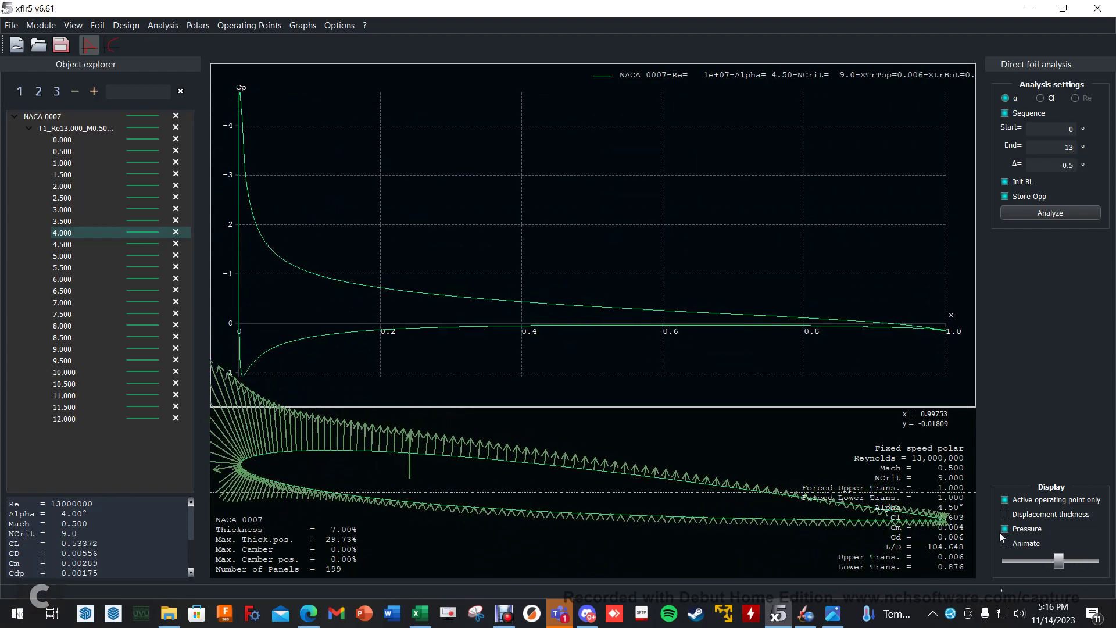
click(1004, 529)
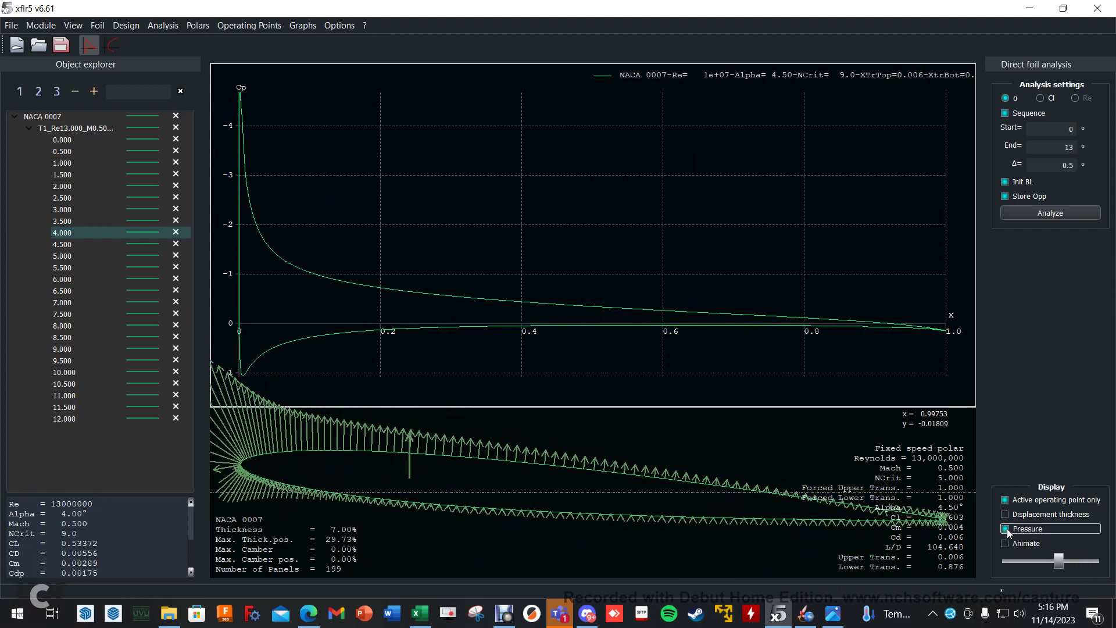
click(70, 140)
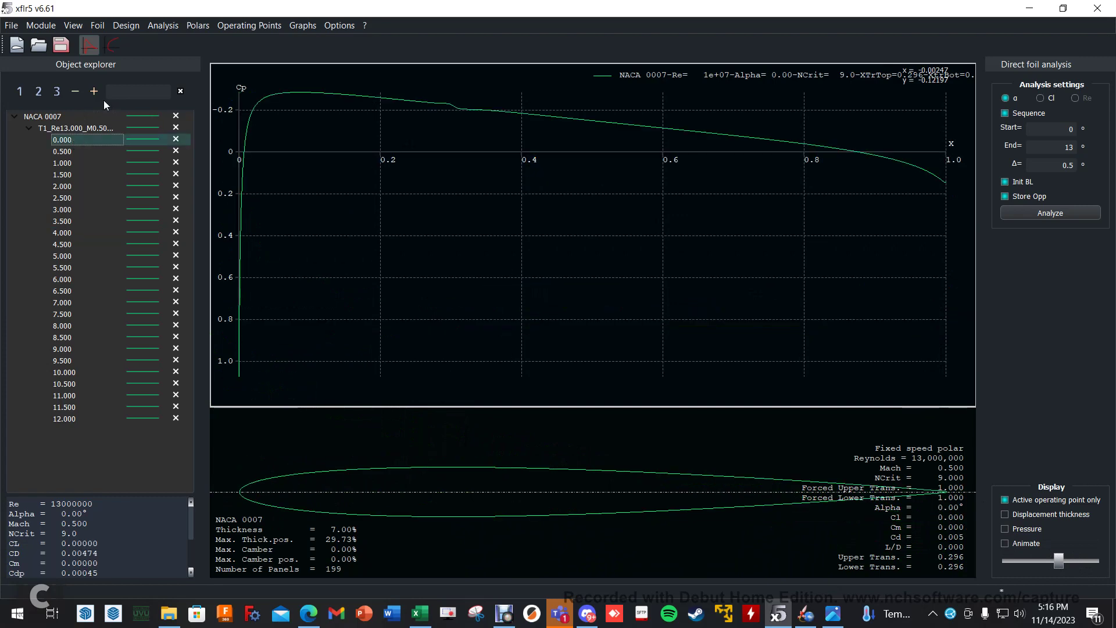
- Switch to the polar view showing the NACA 0007 T1 Cl, Cd and transition graphs
click(114, 47)
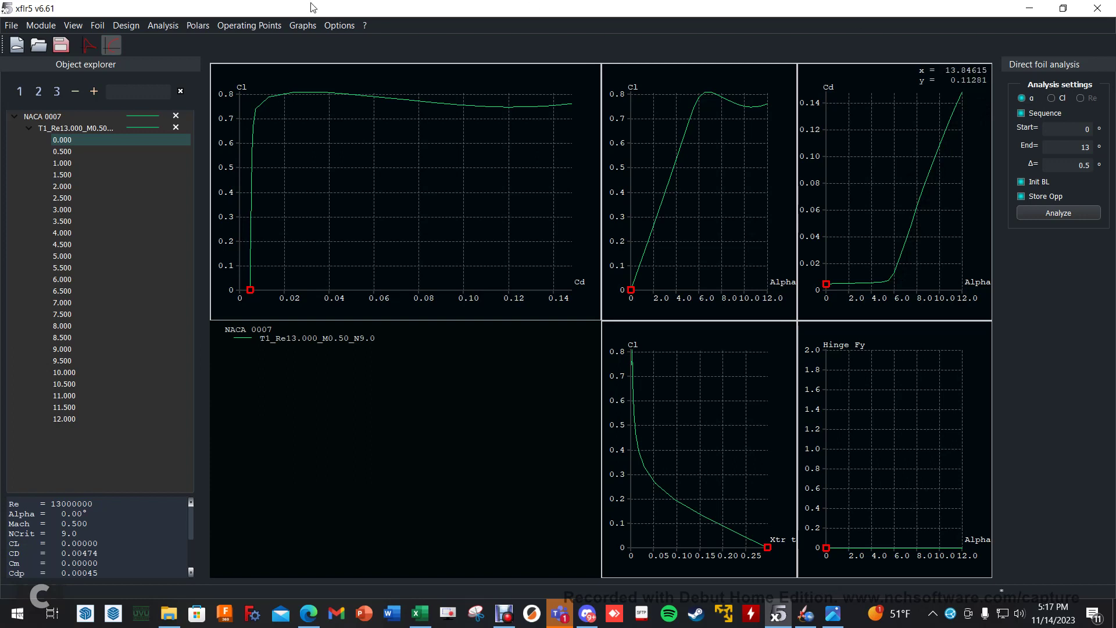
- Start a new NACA 0007 analysis definition, trying Types 4, 3 and 2 before settling on Type 1
click(156, 26)
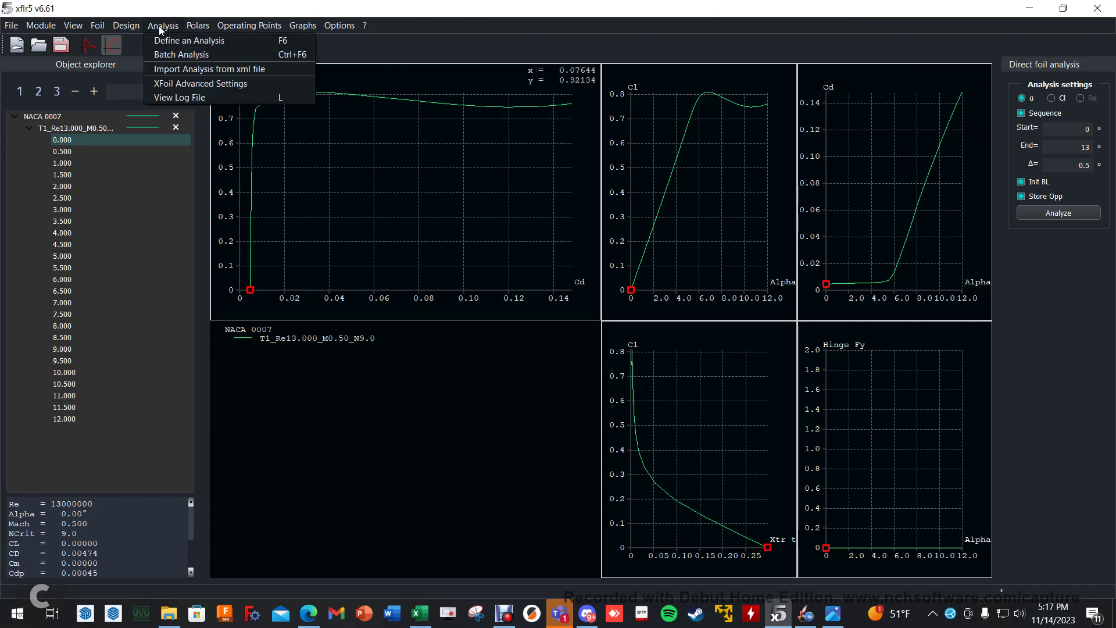
click(169, 38)
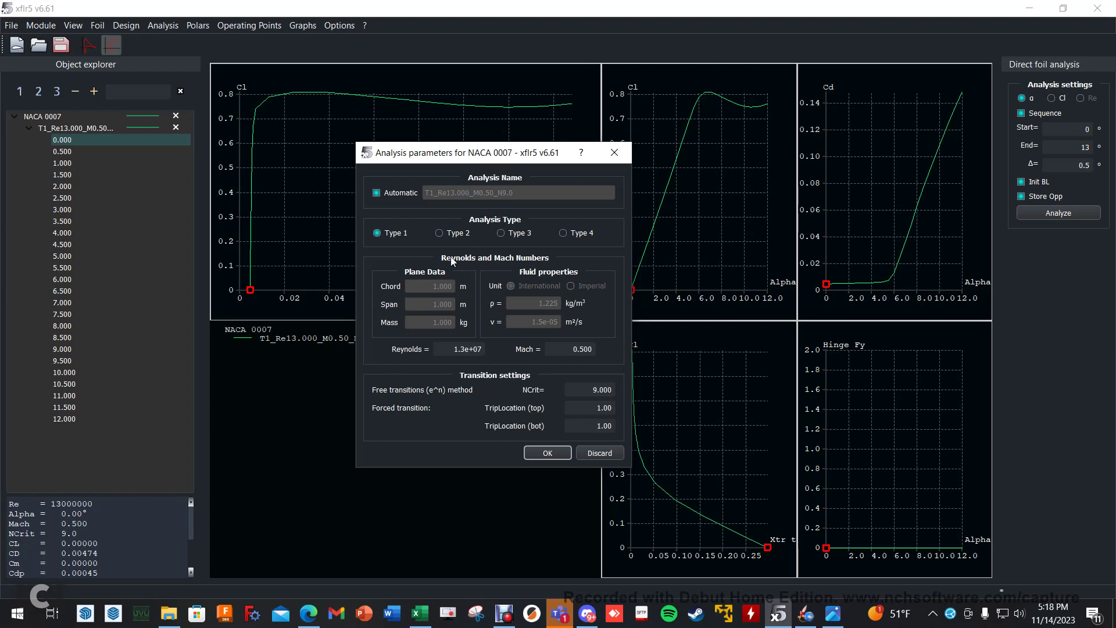
click(563, 233)
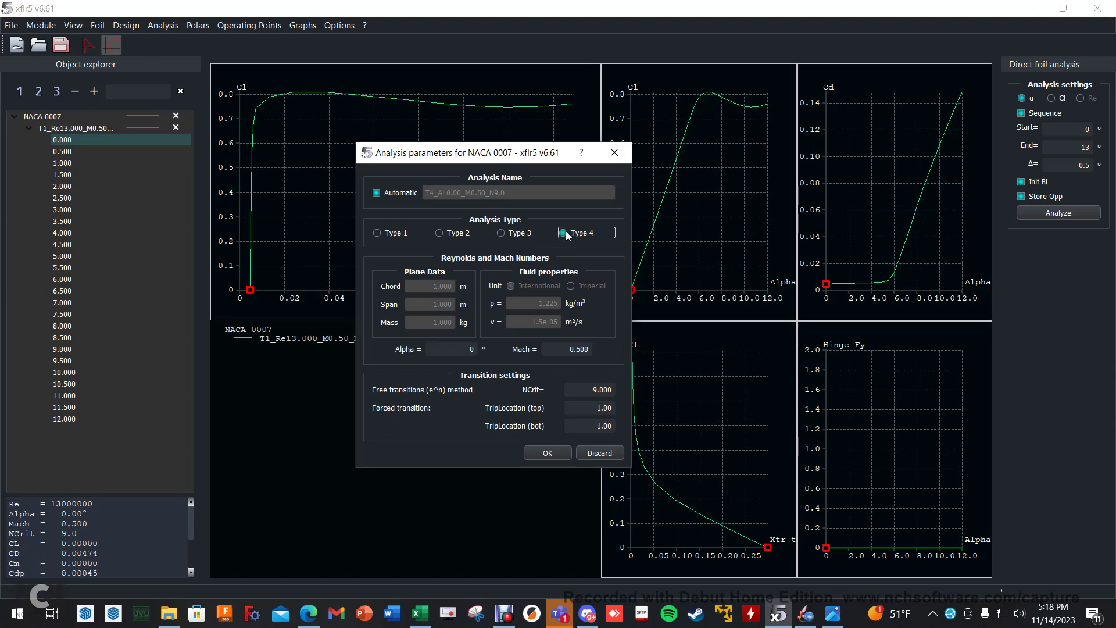
click(500, 232)
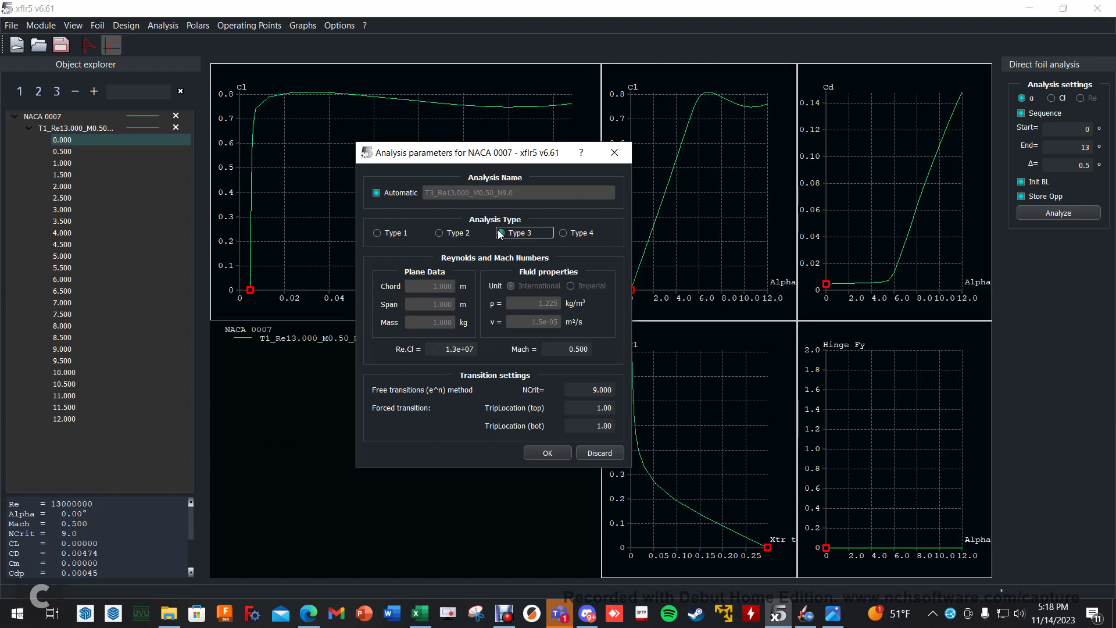
click(446, 234)
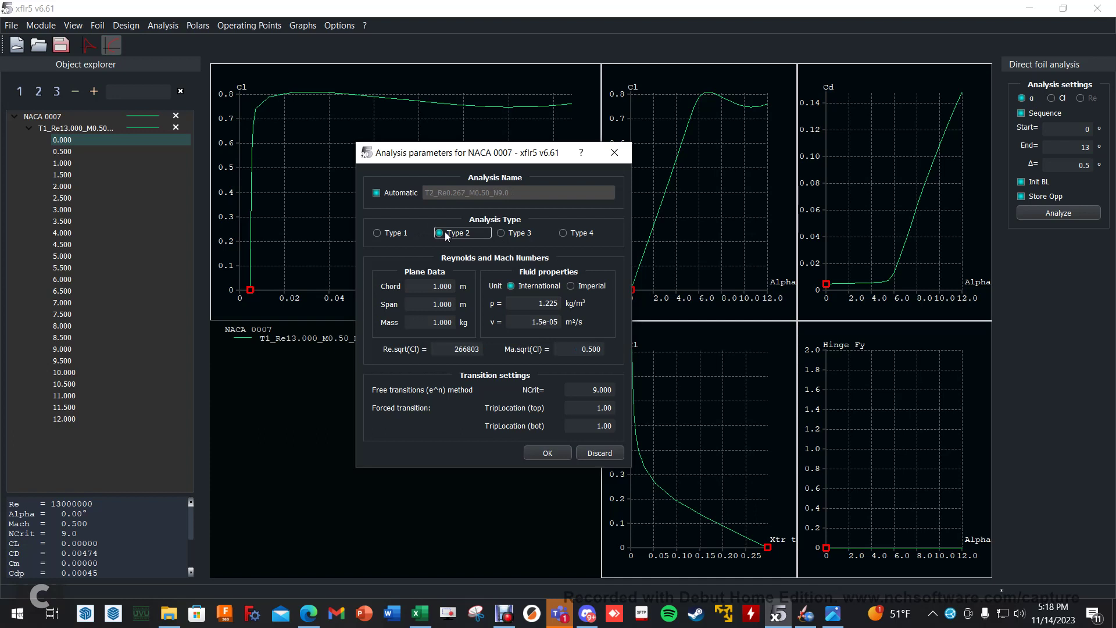
click(377, 232)
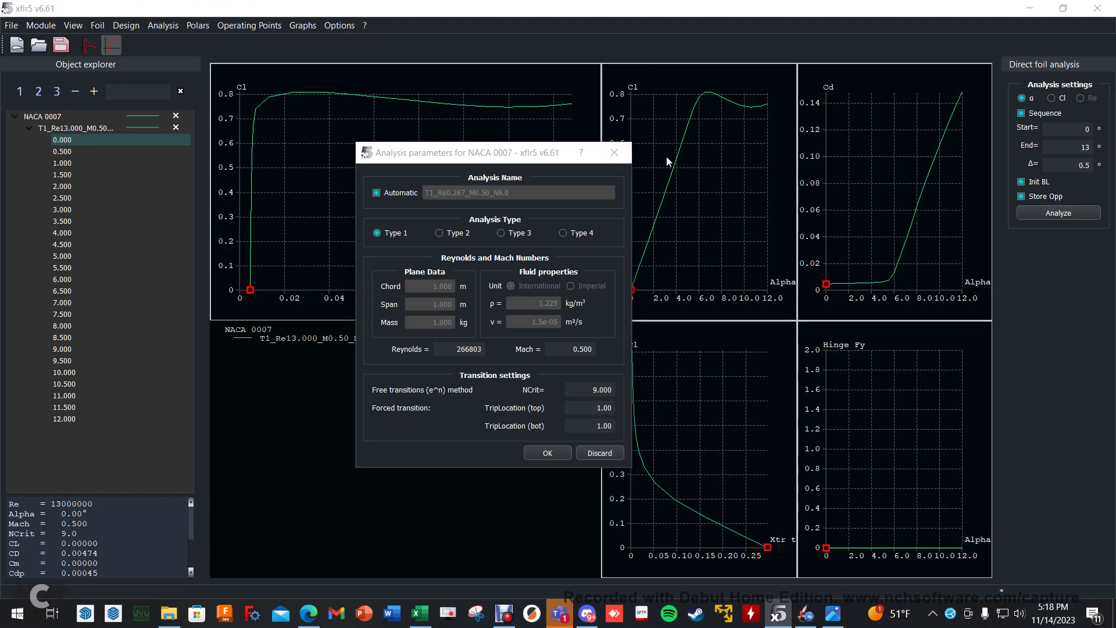
- Cancel the analysis definition, visit Wing and Plane Design, then return to XFoil Direct Analysis
key(Escape)
click(53, 27)
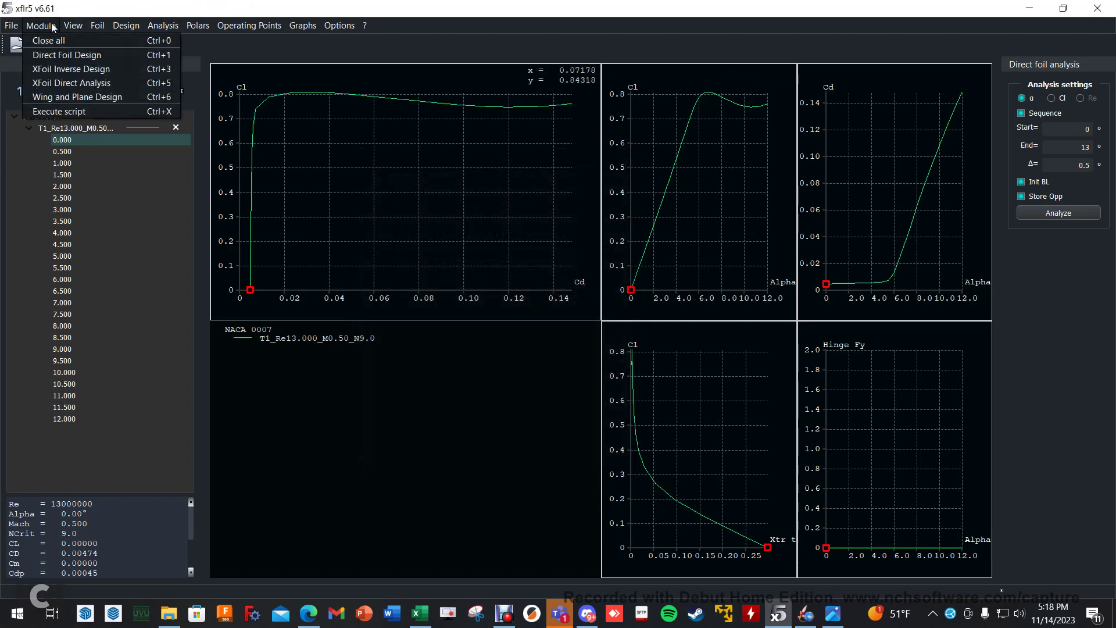
click(91, 103)
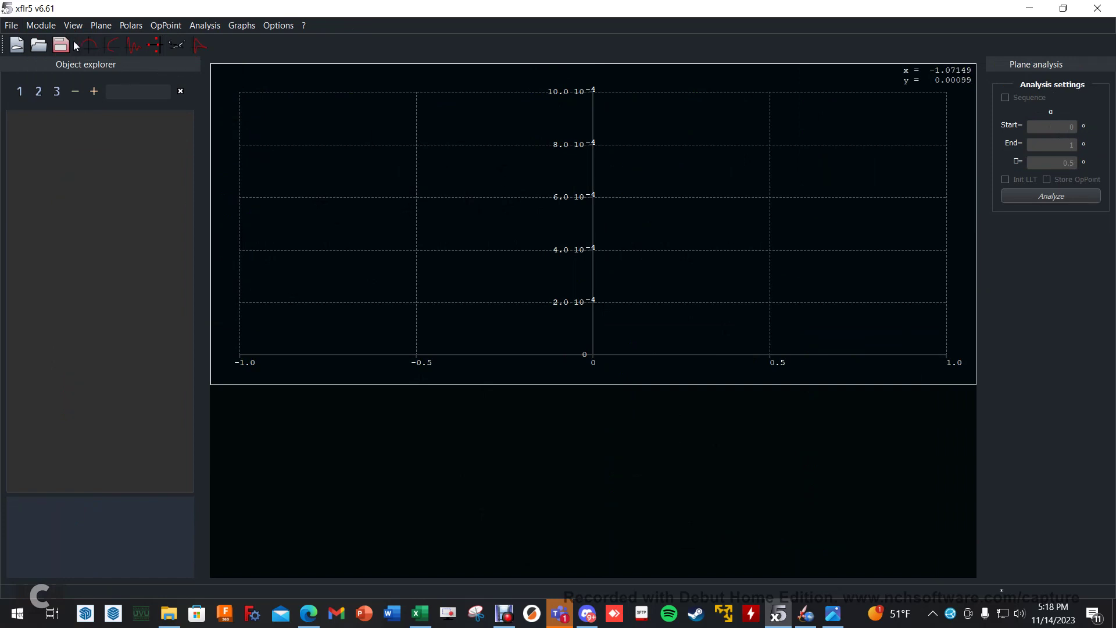
click(34, 25)
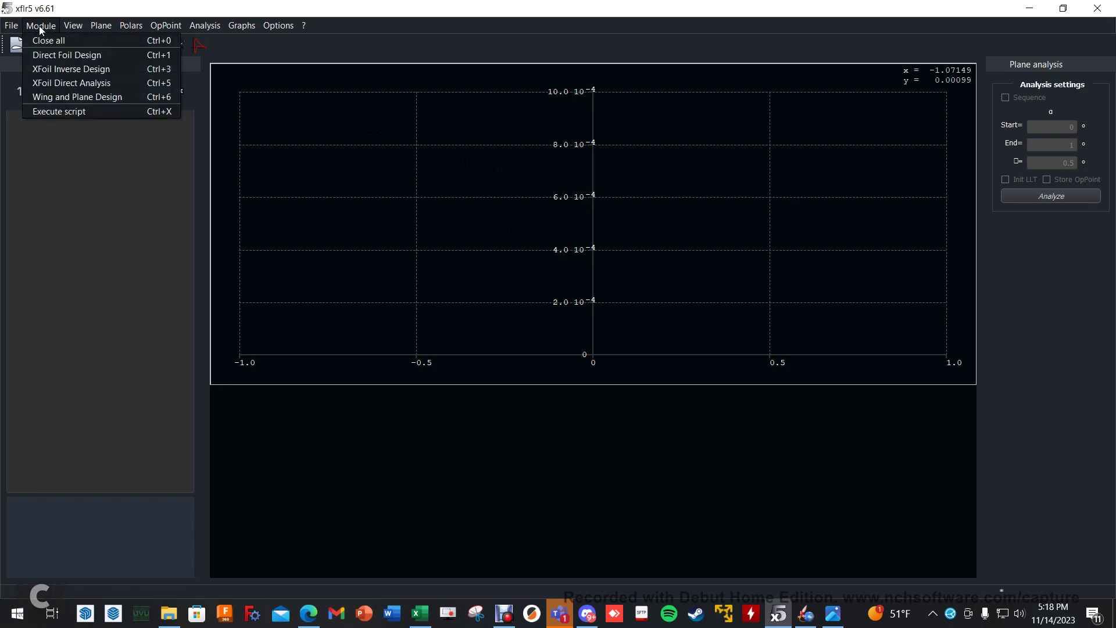
click(60, 85)
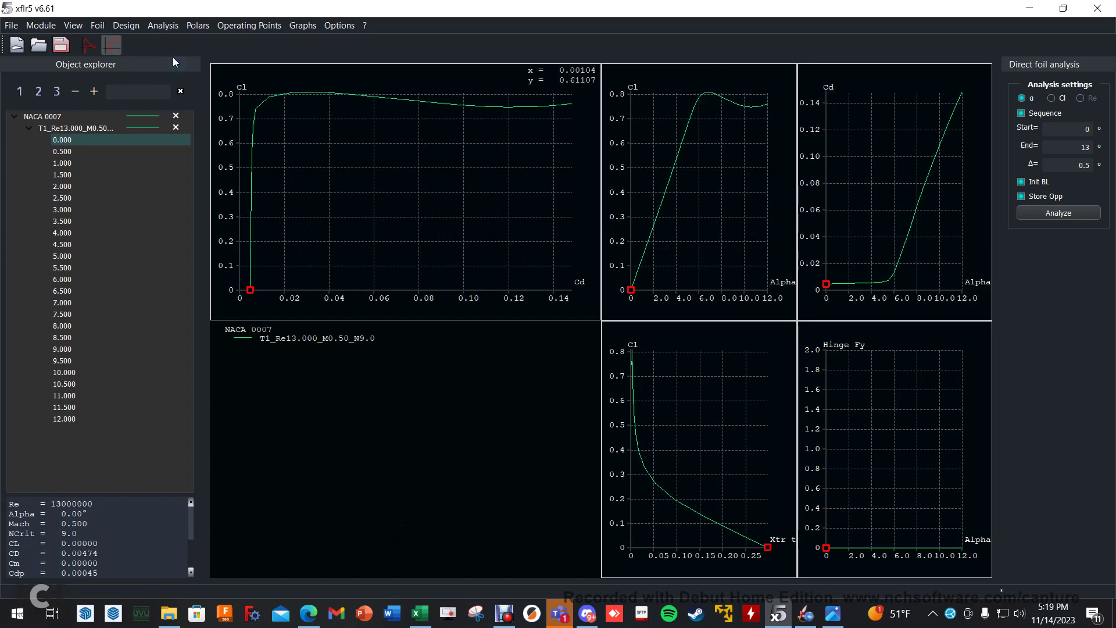
click(28, 127)
- Expand and collapse the T1 polar's operating-point list in the Object explorer
click(28, 127)
click(29, 128)
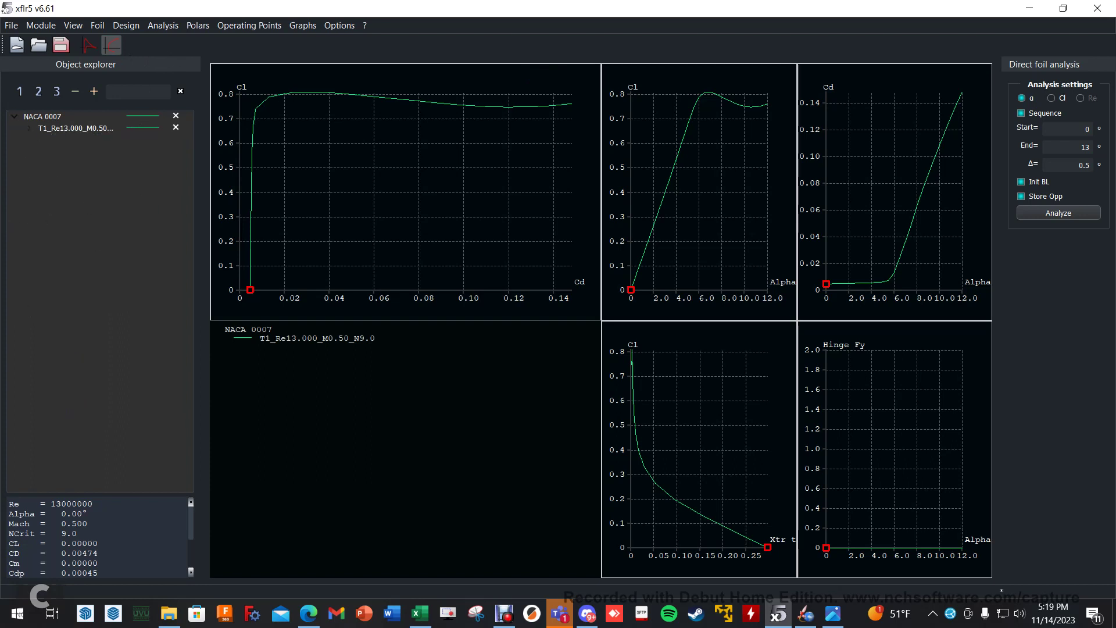
click(28, 130)
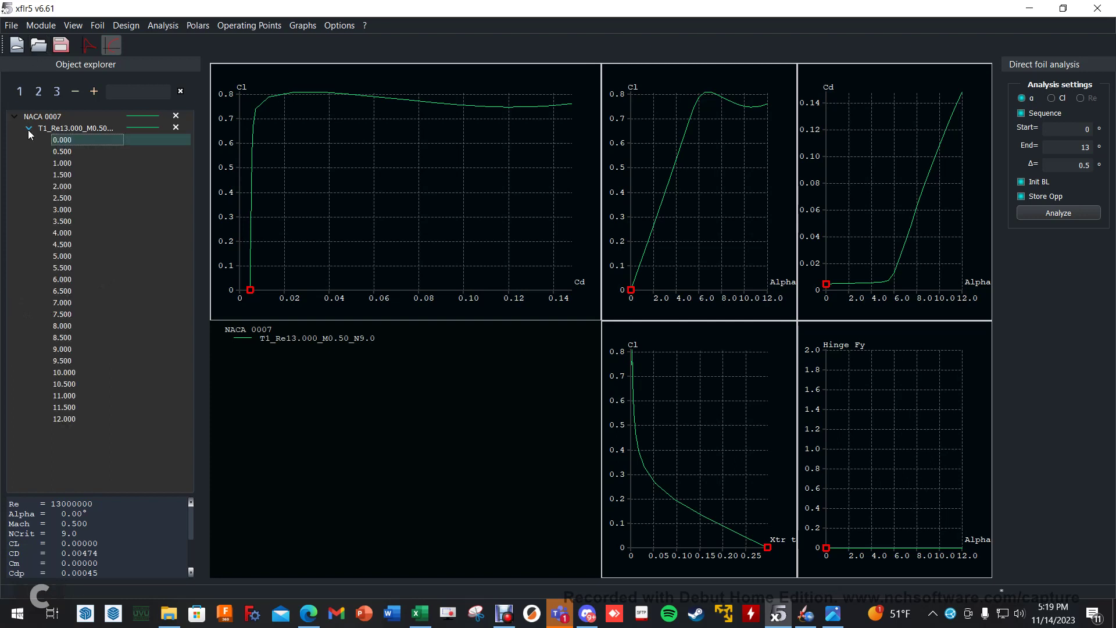
click(27, 130)
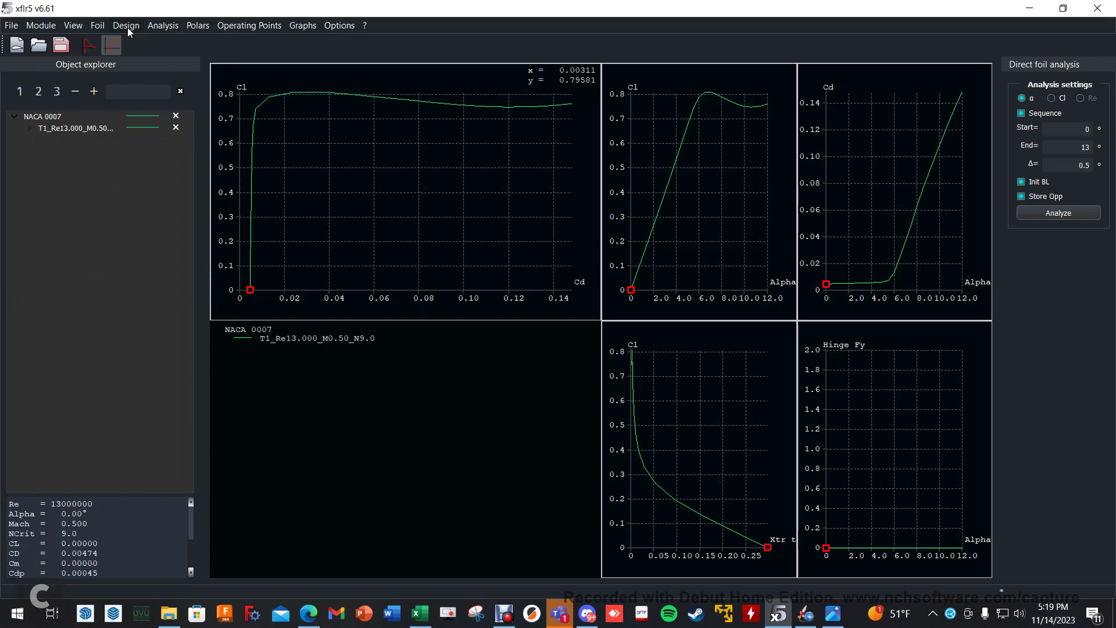
- Generate a NACA 2412 foil and keep the name NACA 2412
click(102, 27)
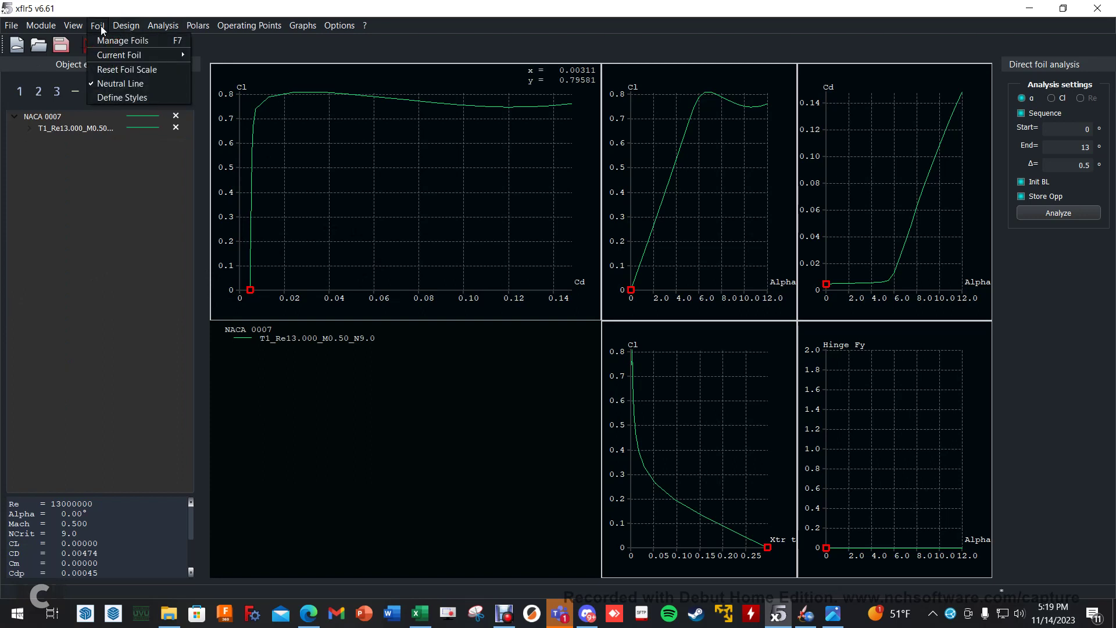
mouse_move(132, 29)
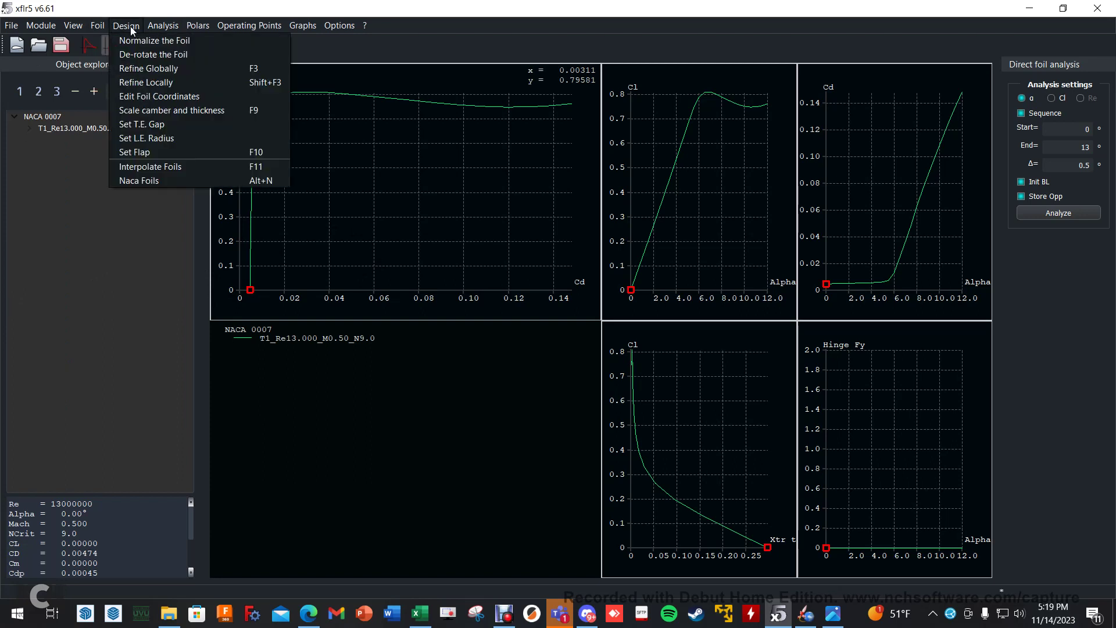
click(162, 181)
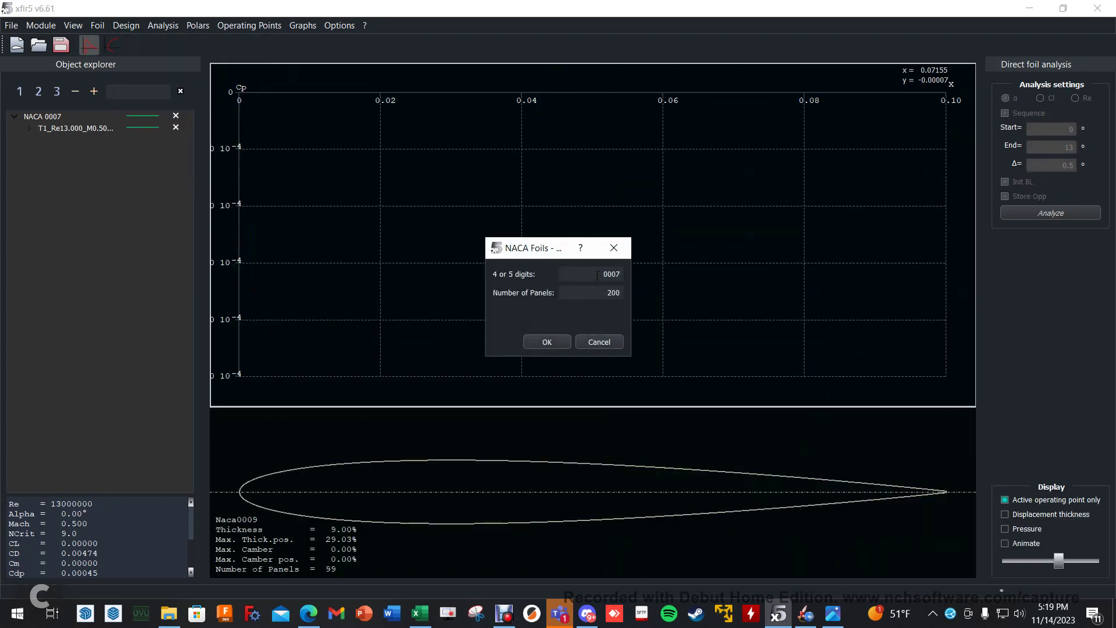
double_click(597, 276)
text(2412)
click(562, 342)
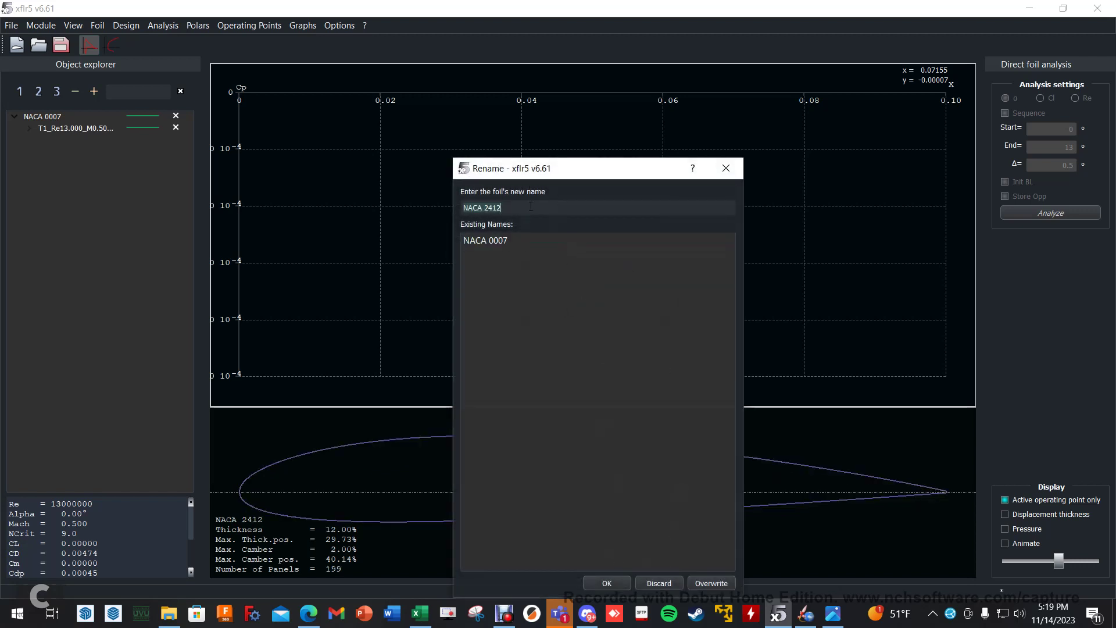
click(606, 583)
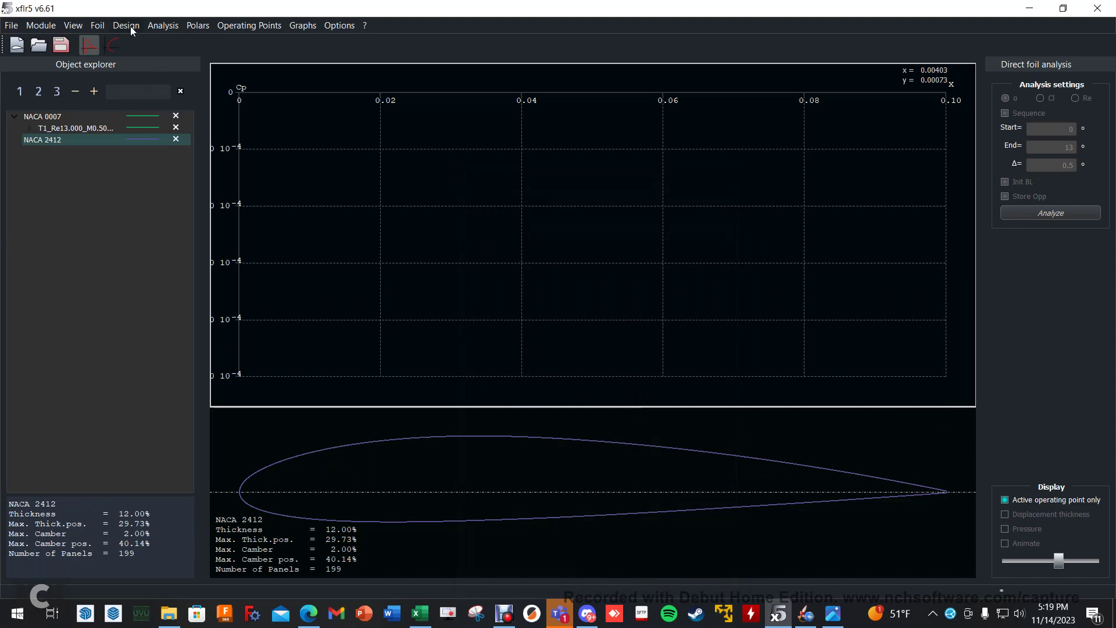
click(162, 26)
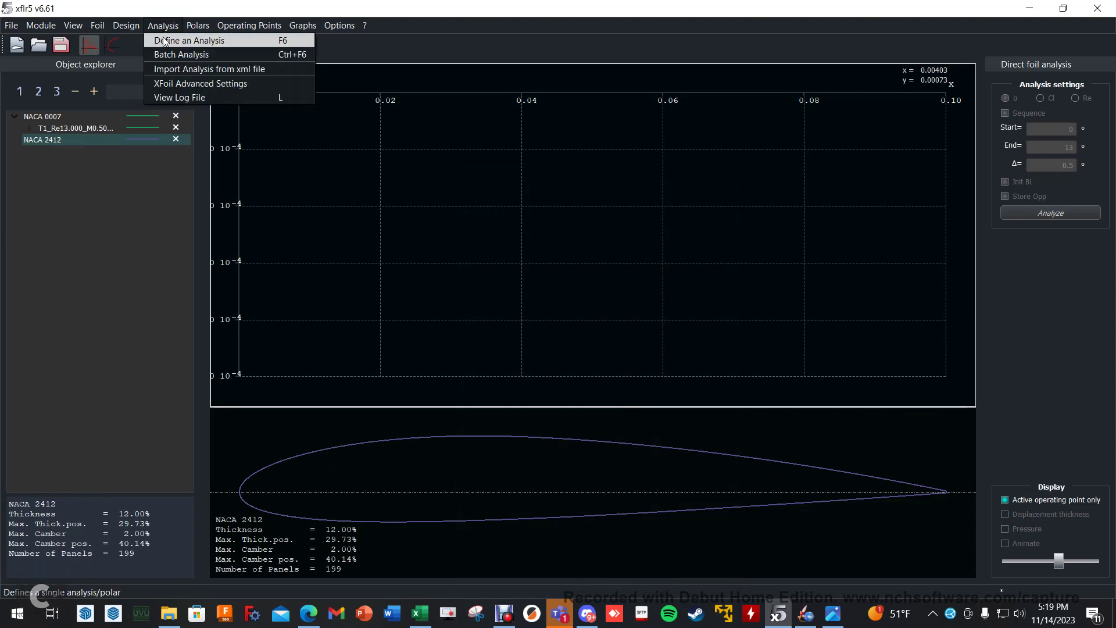
- Define a NACA 2412 polar at Reynolds 2,000,000 and Mach 0.1, then run its alpha sweep
click(165, 41)
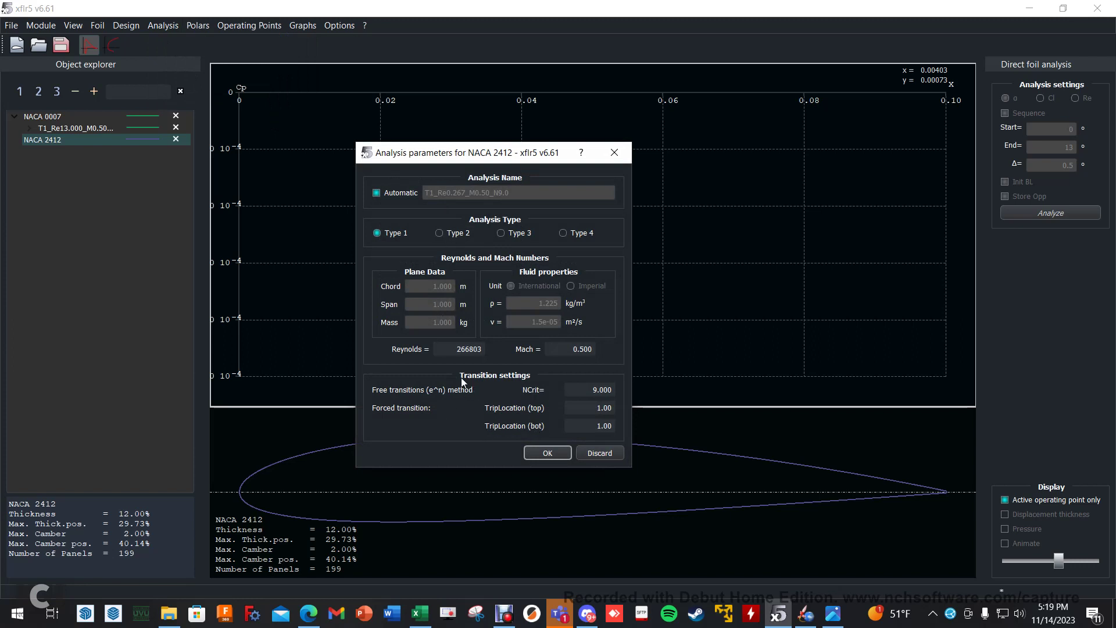
drag(458, 348, 486, 354)
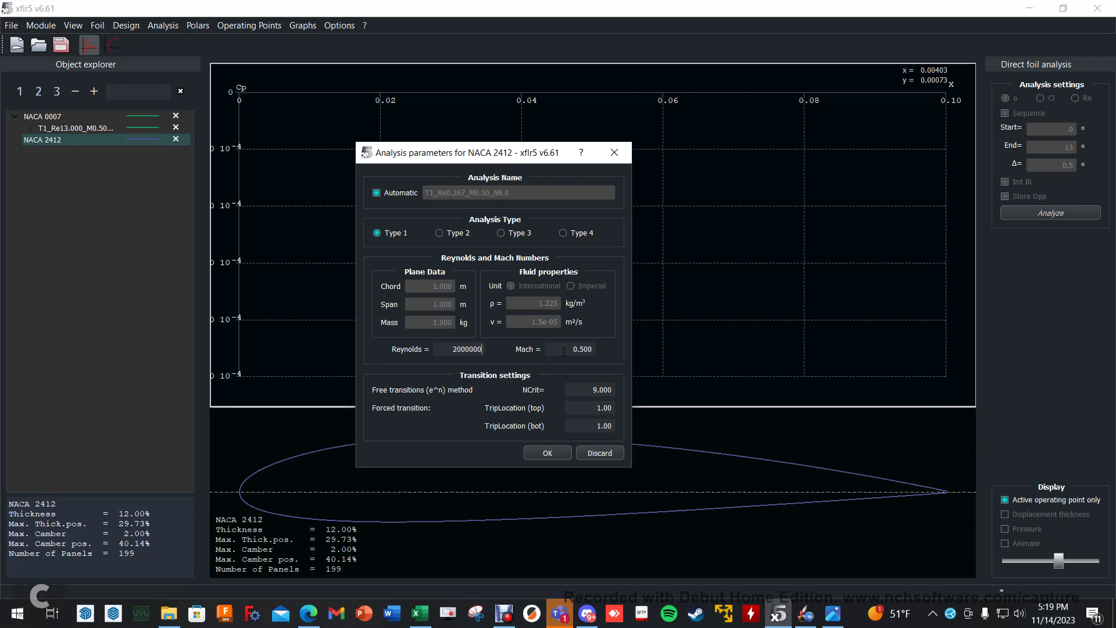
double_click(585, 349)
text(0.1)
click(559, 458)
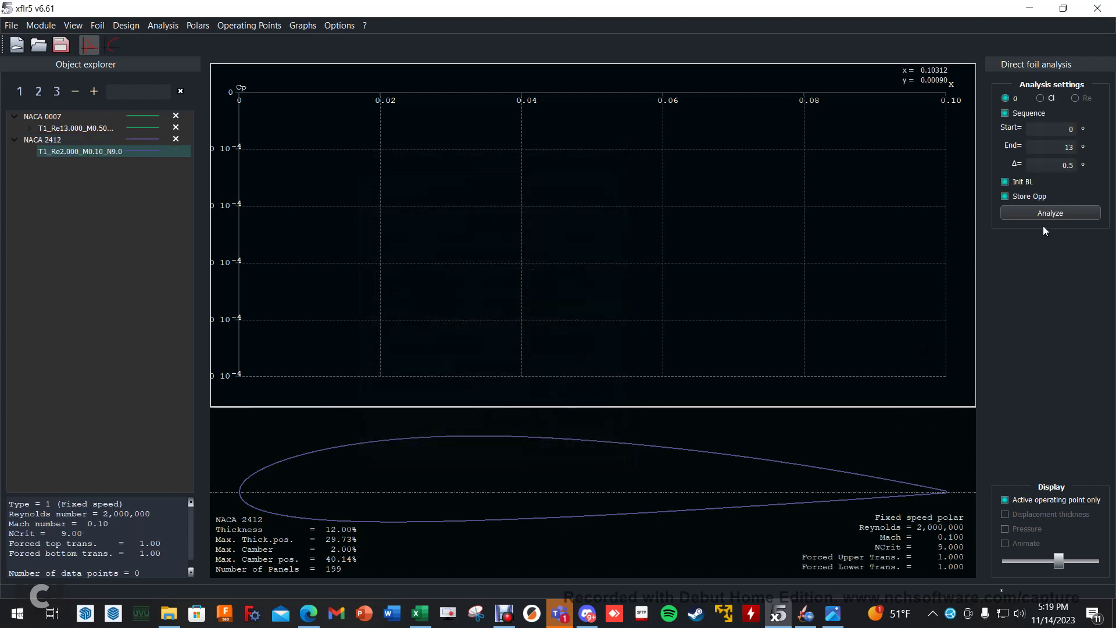
click(1051, 212)
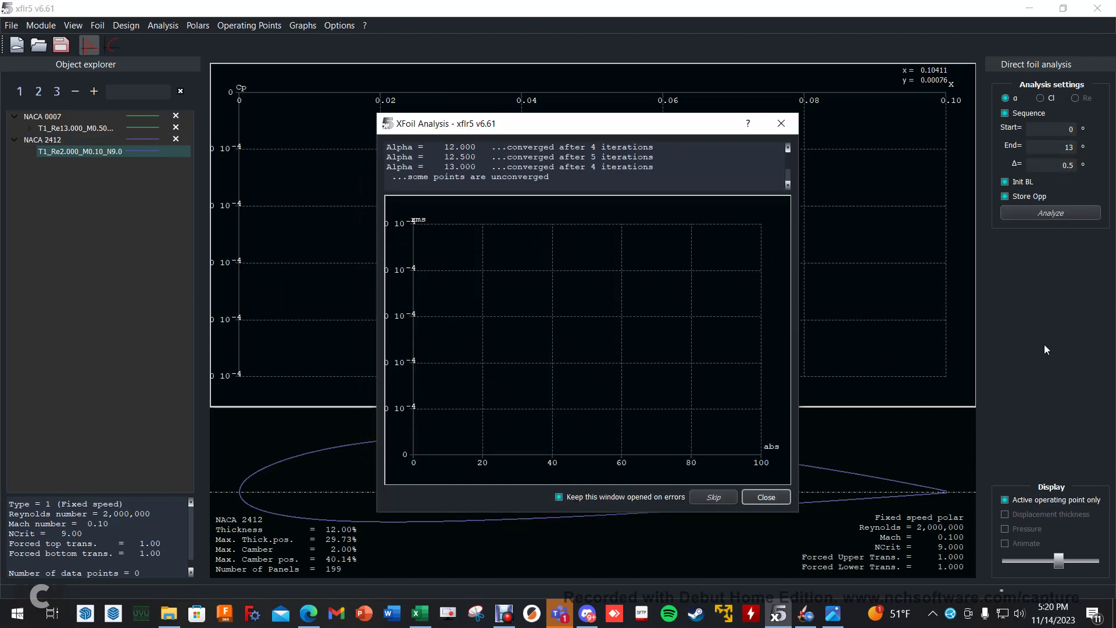
- Close the finished analysis window and show the polar graphs comparing NACA 2412 with NACA 0007
click(766, 497)
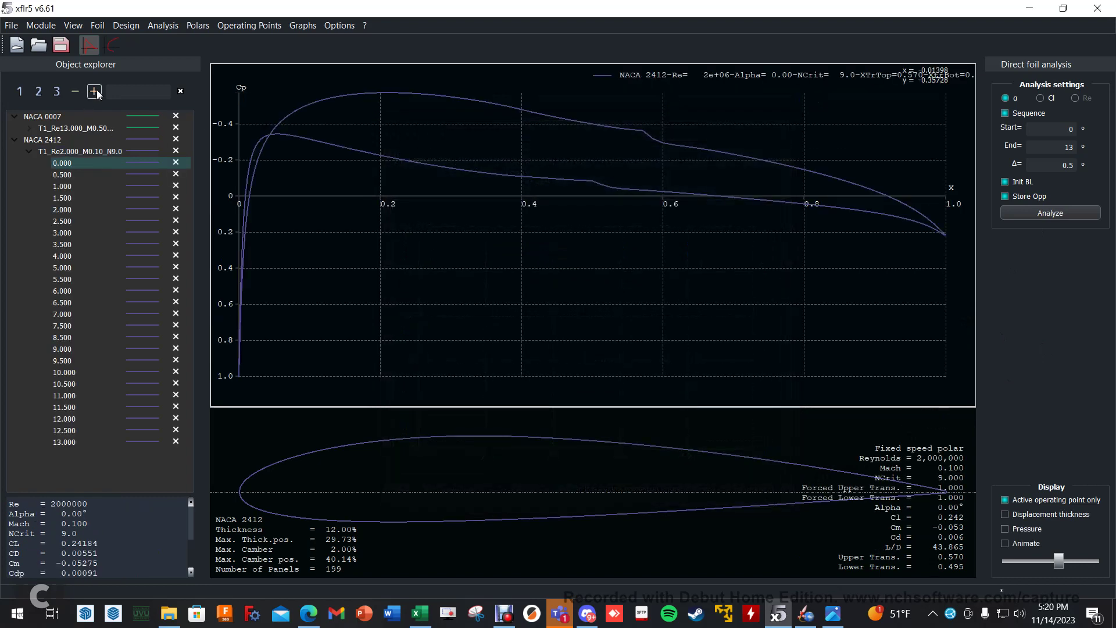
click(112, 44)
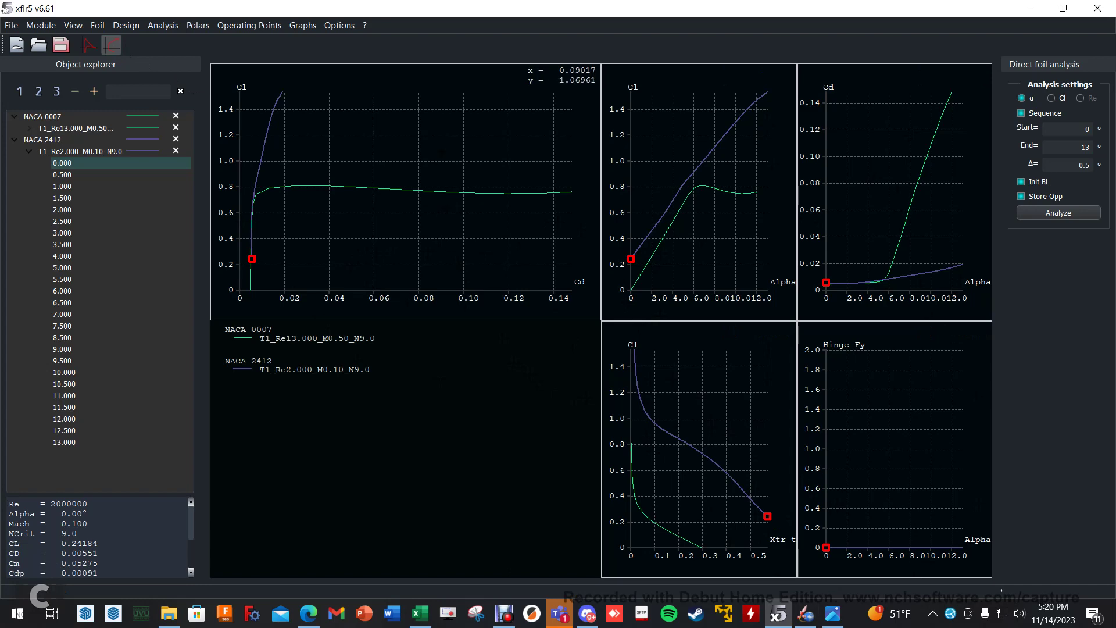
- Browse the Cl-Cd graph's X-axis variables, leaving Cd, and close the settings unchanged
double_click(445, 152)
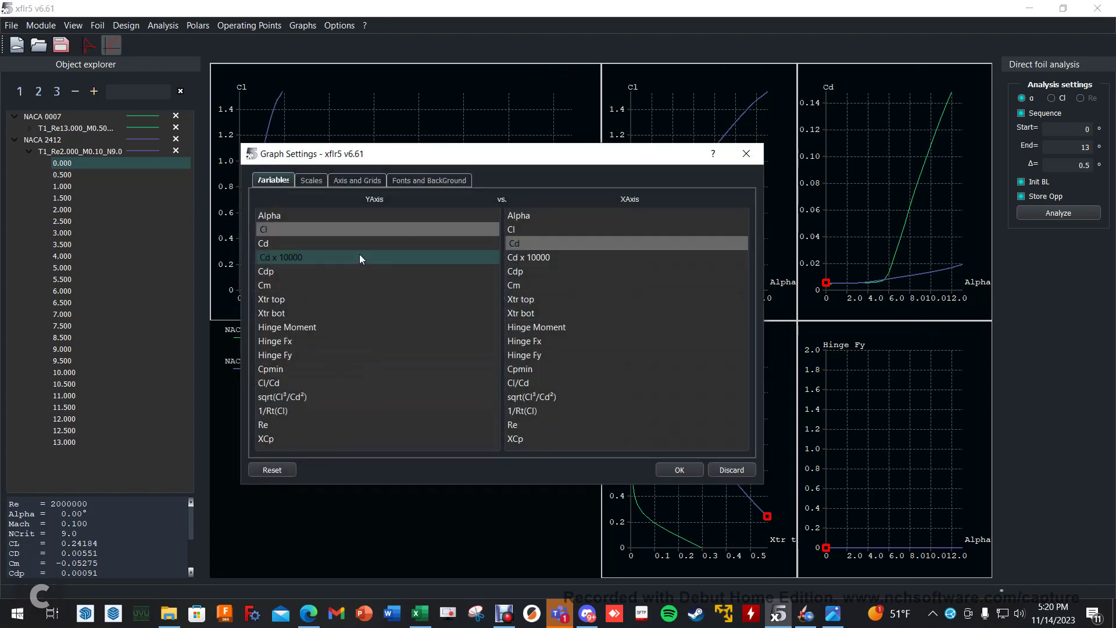
click(636, 229)
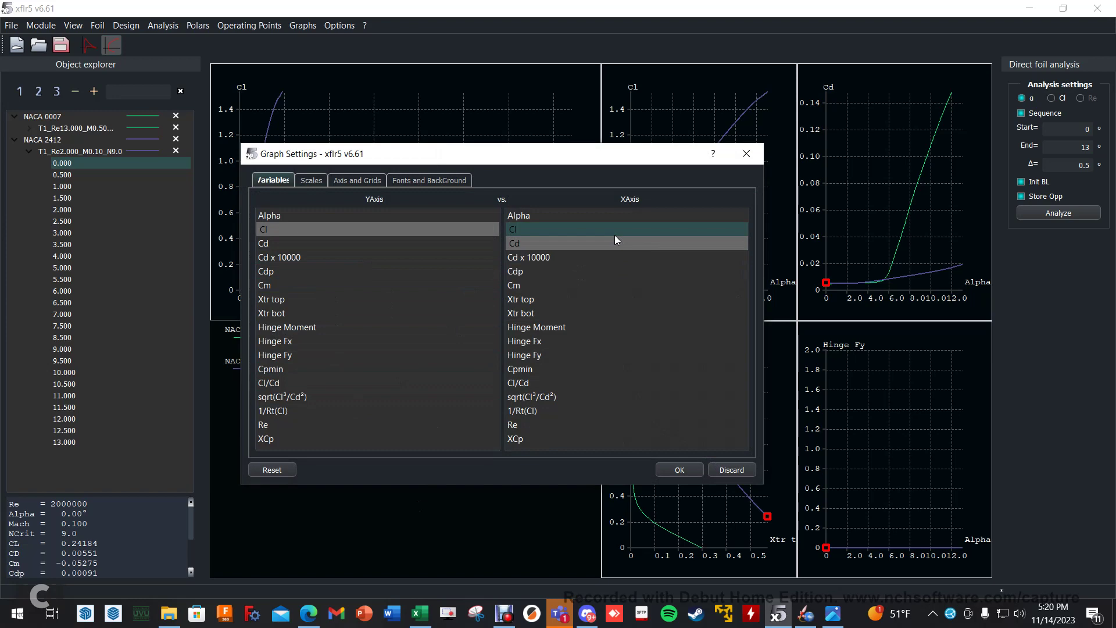
click(615, 236)
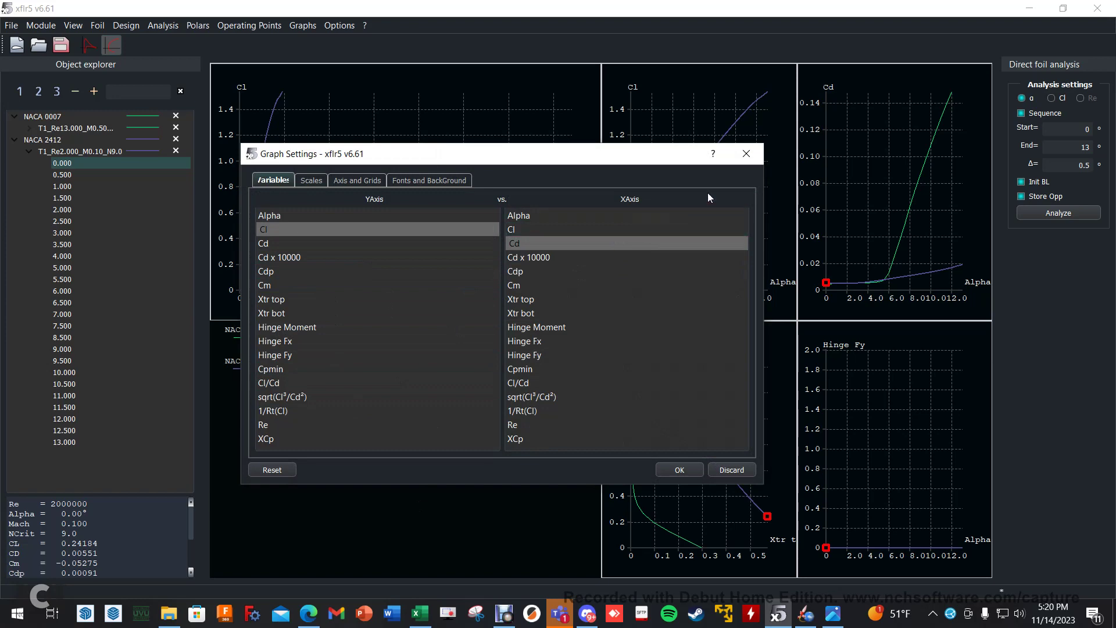
click(746, 155)
- Toggle to the Cp view and back, then choose XCp for the Cl-Cd graph's vertical axis
click(91, 45)
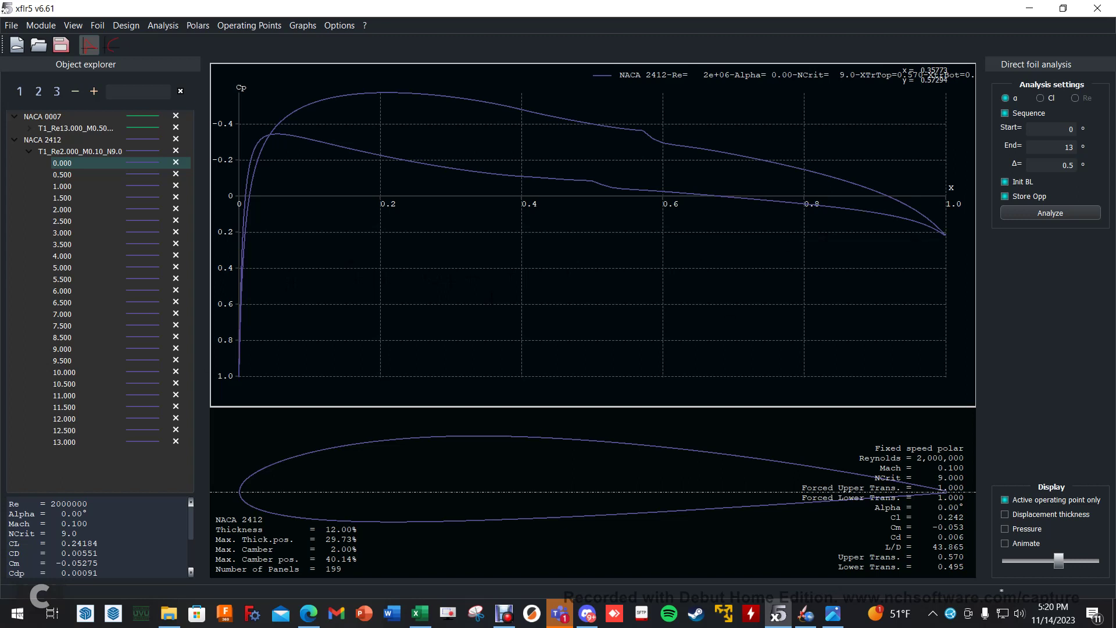
click(111, 46)
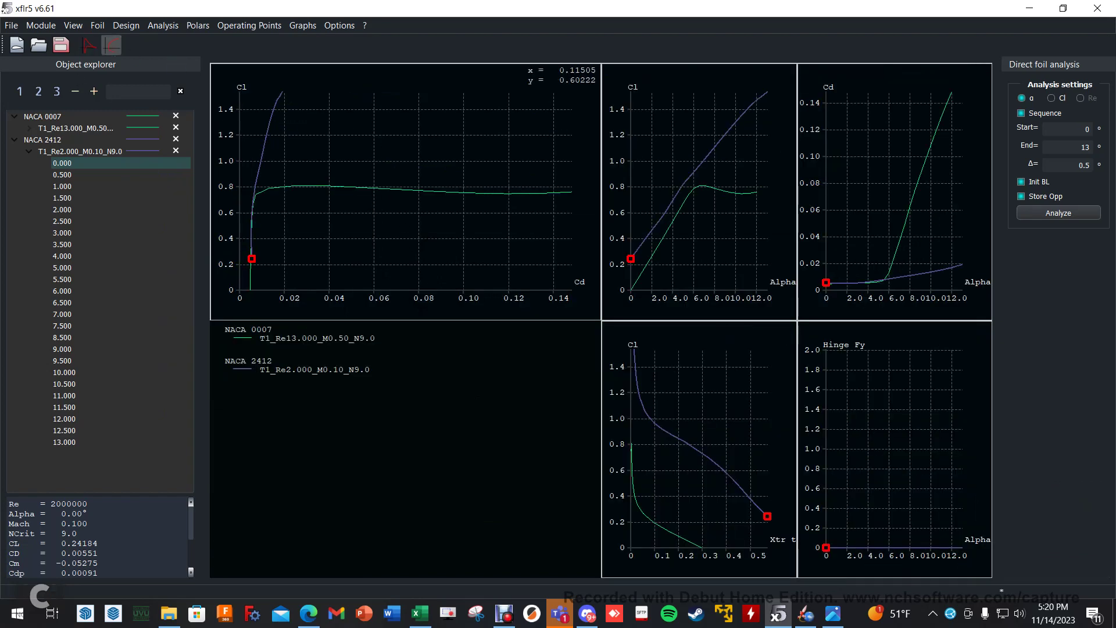
double_click(406, 203)
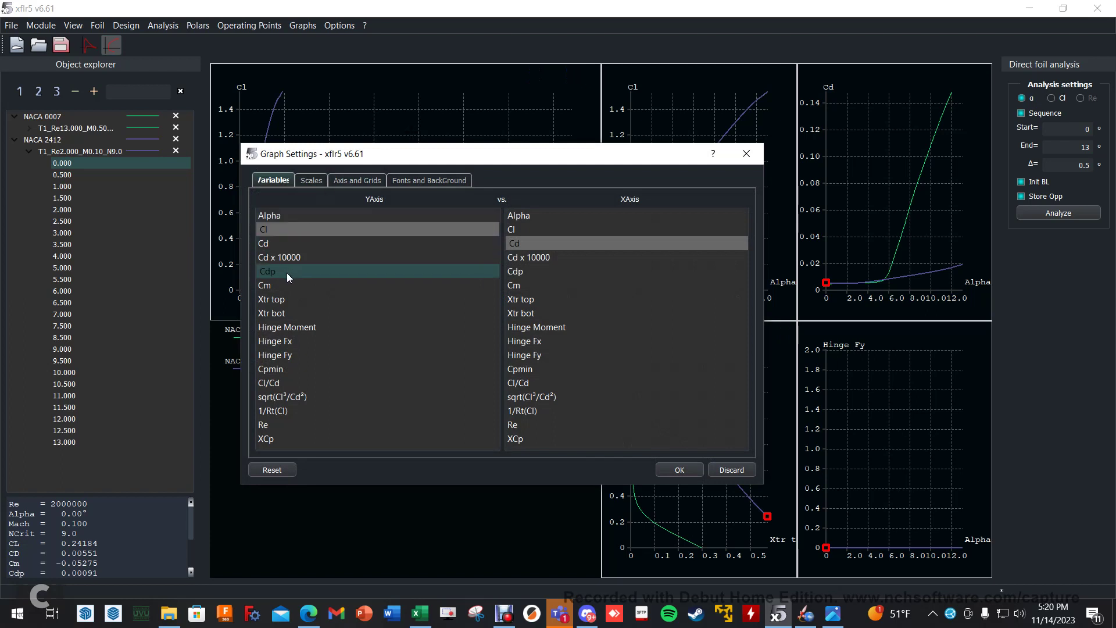
click(285, 440)
- Plot XCp versus Cd briefly, restore Cl versus Cd, then show the NACA 2412 Cp curve
click(677, 472)
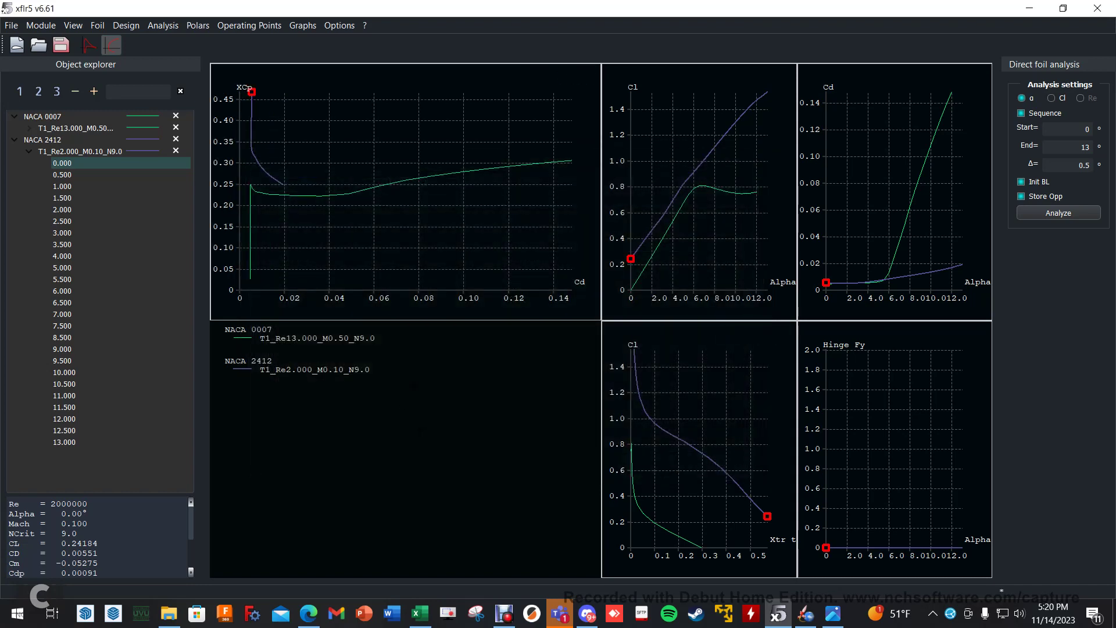
double_click(388, 240)
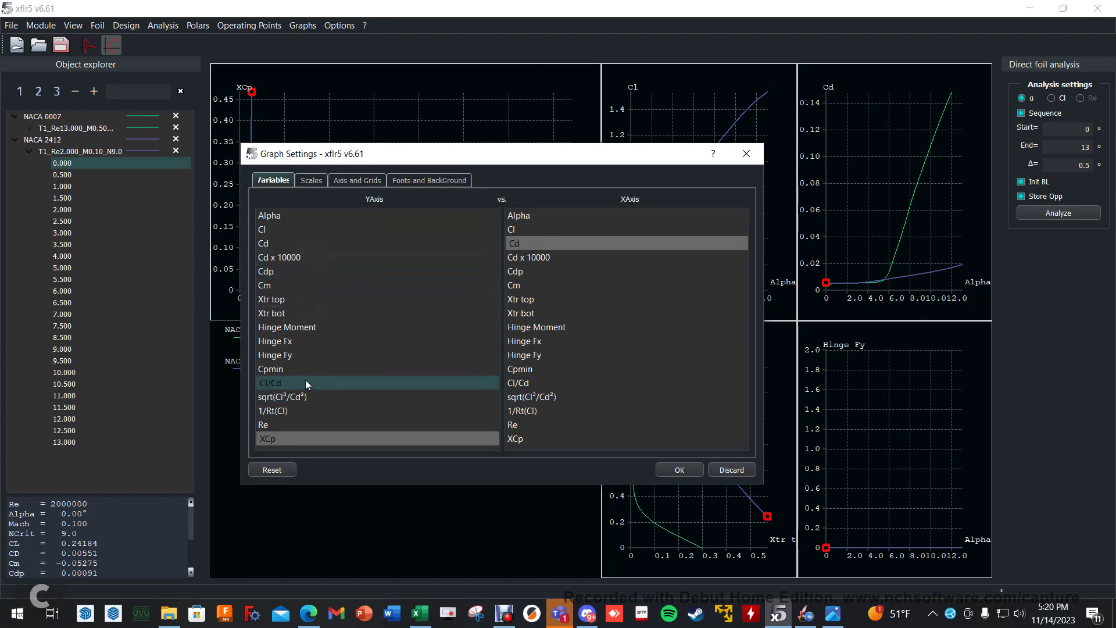
click(274, 241)
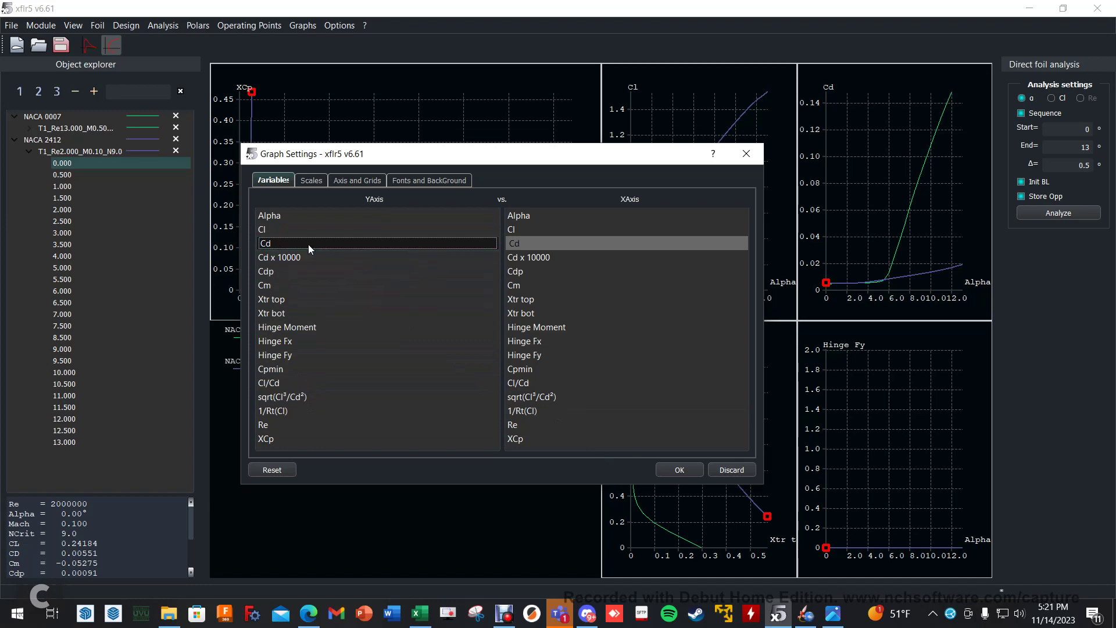
click(291, 230)
click(680, 471)
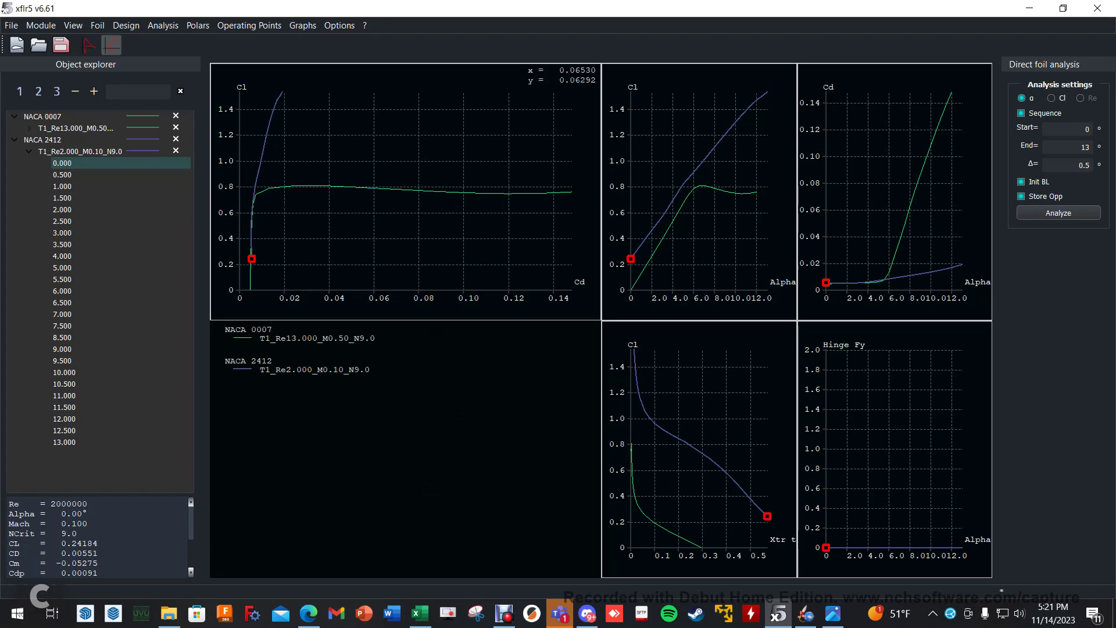
click(89, 45)
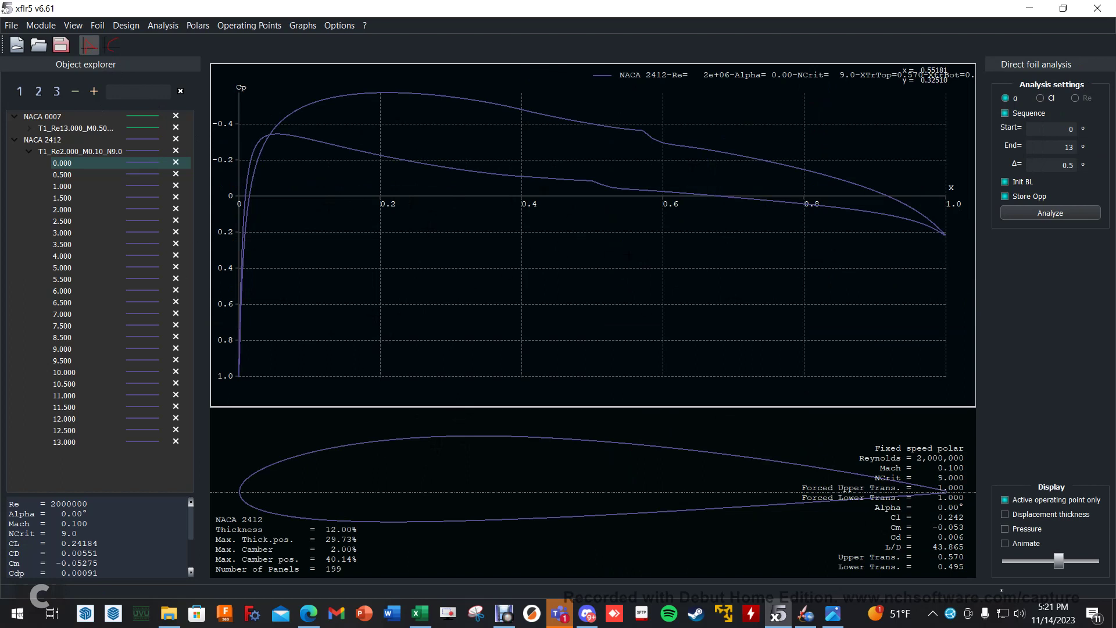
- Expand the NACA 0007 polar and view its Cp curves at alpha 0, 1 and 1.5
click(48, 118)
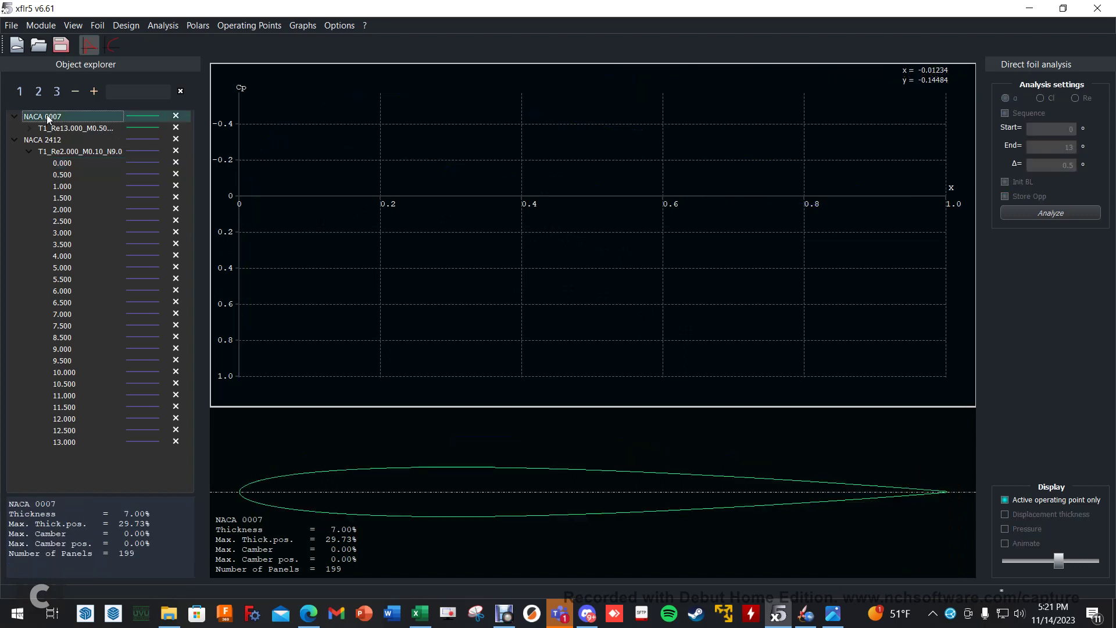
click(78, 130)
click(29, 129)
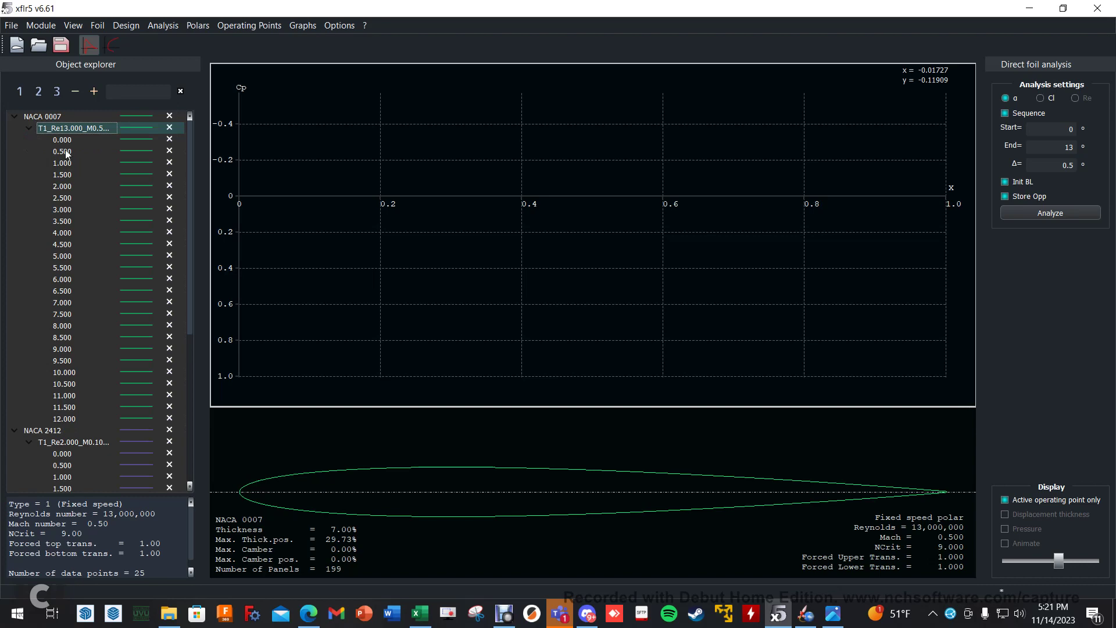
click(65, 140)
click(66, 163)
click(68, 175)
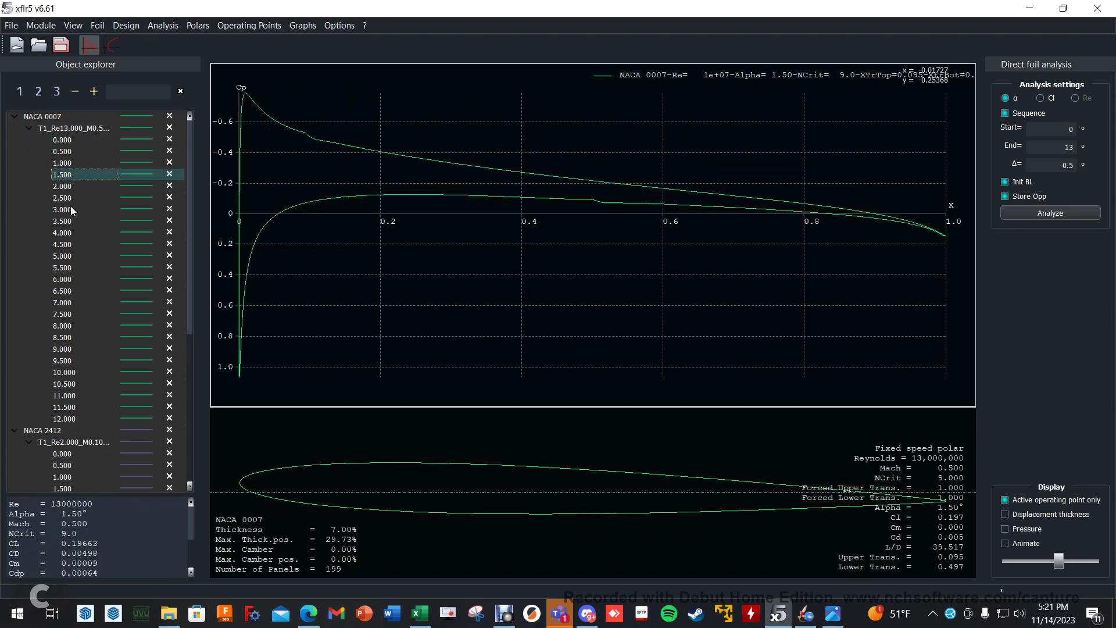
- Step through Cp curves at alpha 3 and 4, NACA 2412 at 1, ending on NACA 0007 at 10°
click(71, 209)
click(64, 312)
click(61, 233)
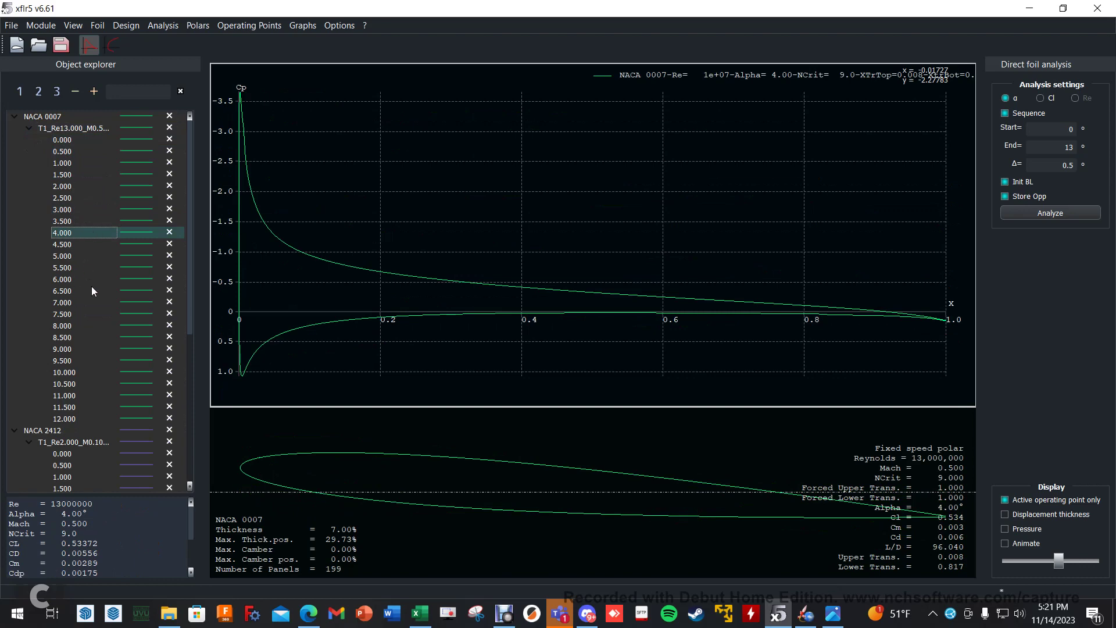
scroll(128, 291, down, 3)
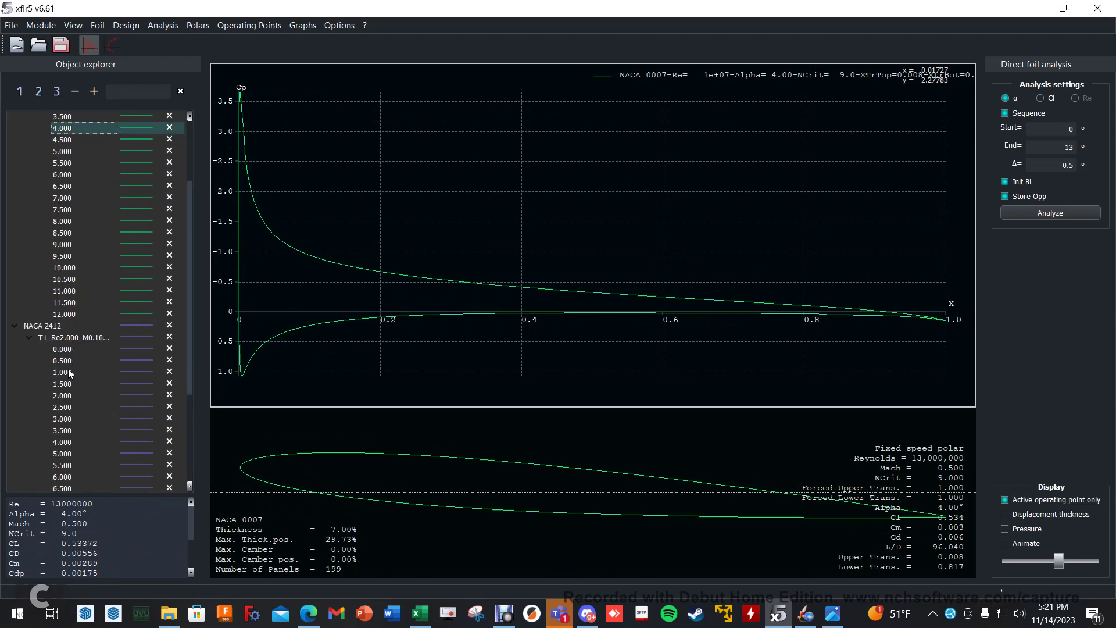
click(68, 370)
click(68, 267)
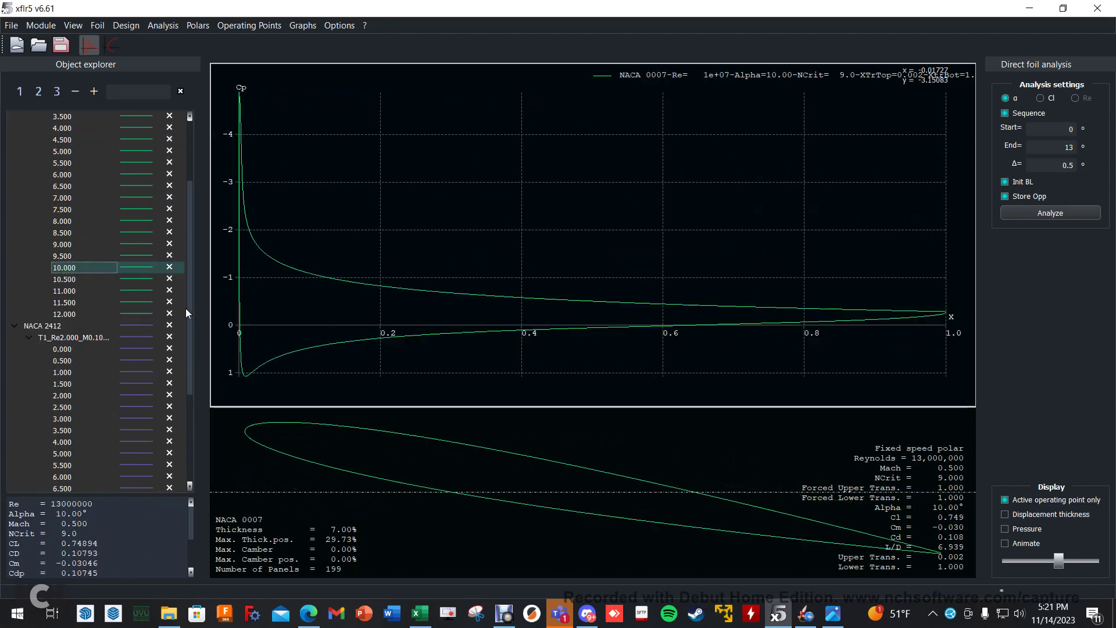
- Check the Cp graph's options and settings without changes, then open Batch Analysis
right_click(379, 205)
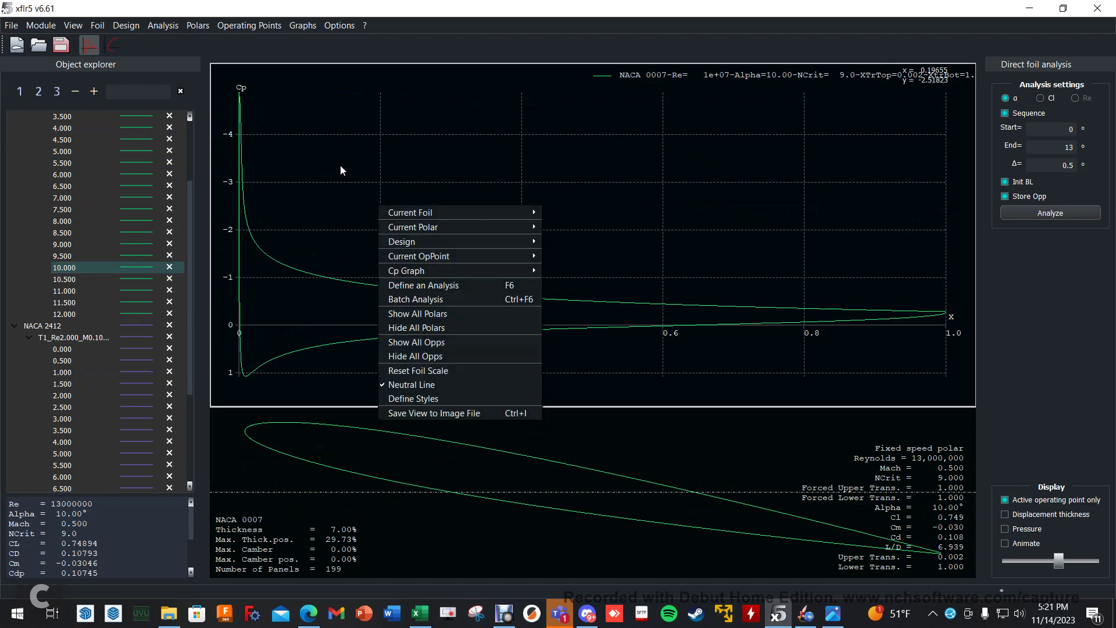
double_click(316, 148)
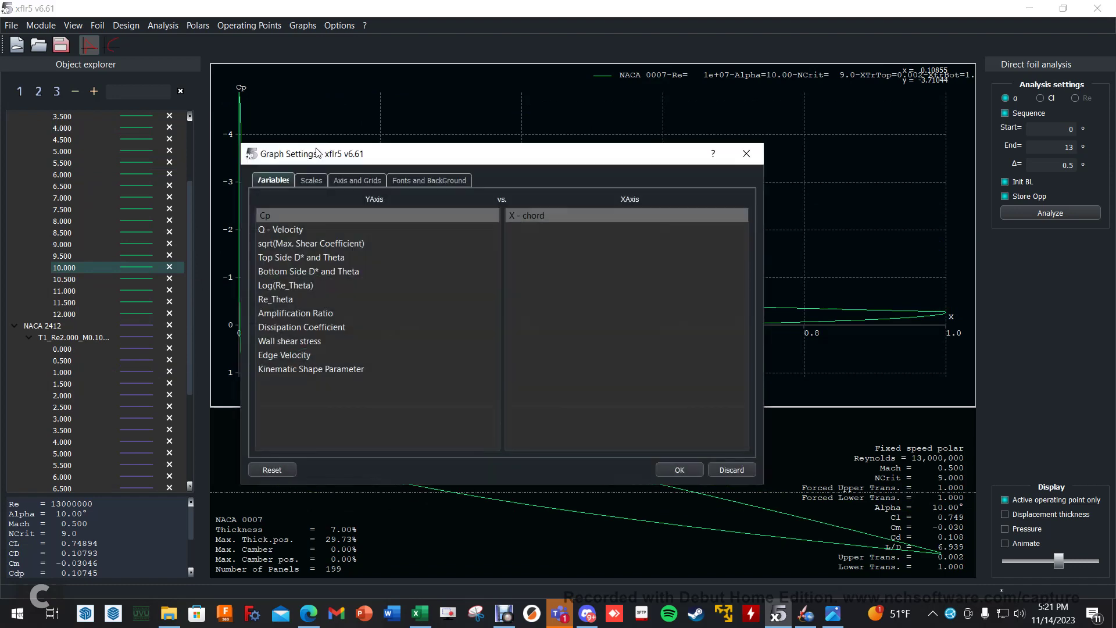
click(745, 155)
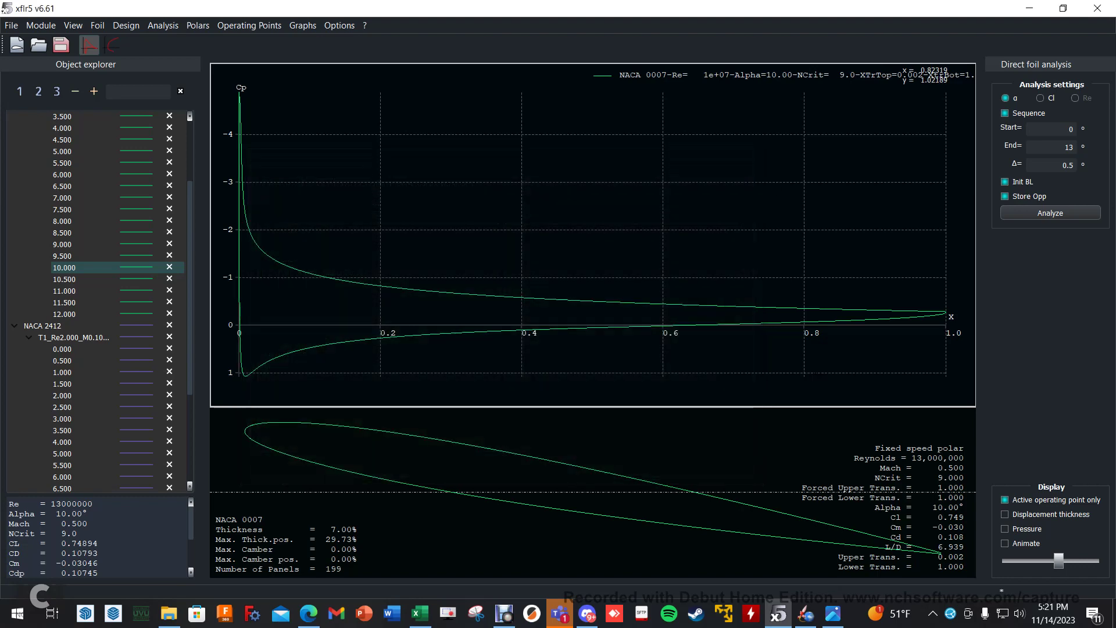
click(163, 26)
click(181, 54)
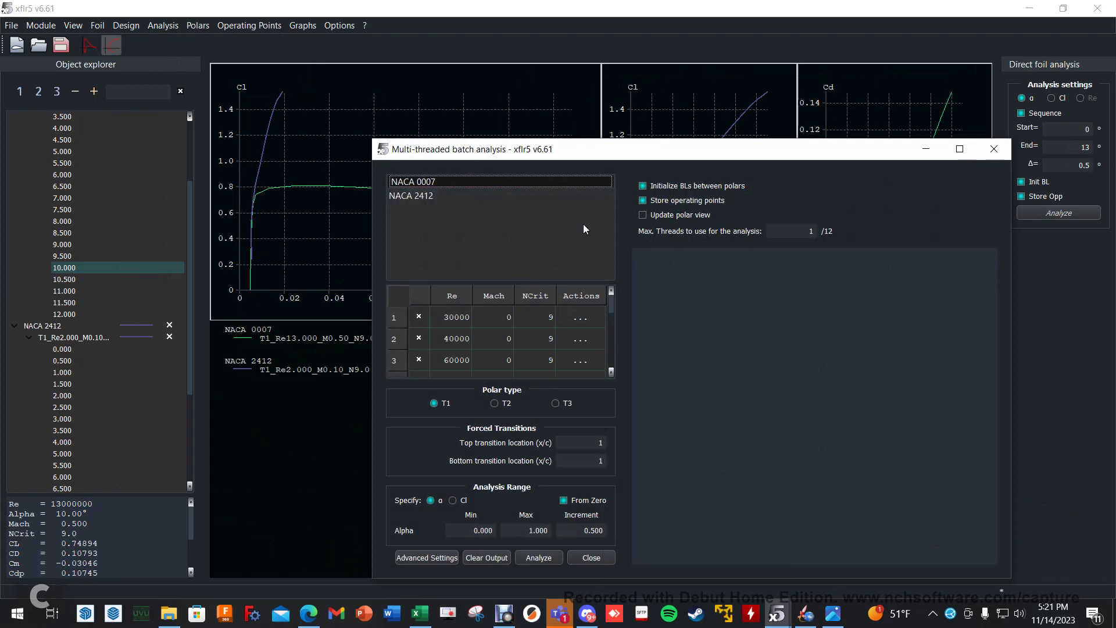
- Run the NACA 0007 batch analysis for Reynolds 30,000 to 3,000,000 and close the finished dialog
click(546, 559)
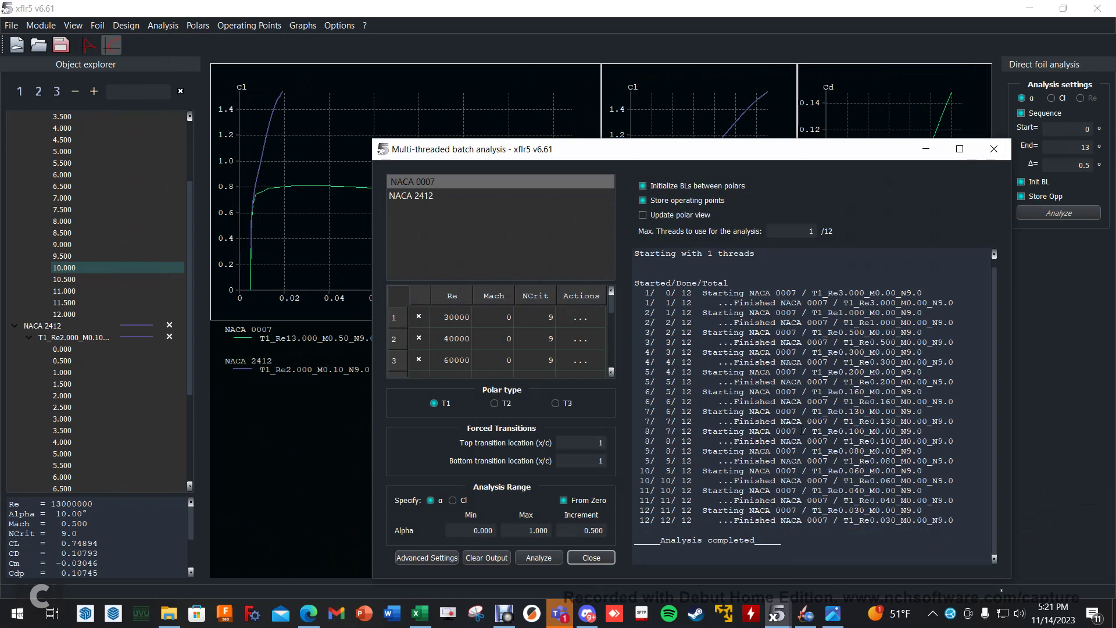
drag(697, 150, 555, 129)
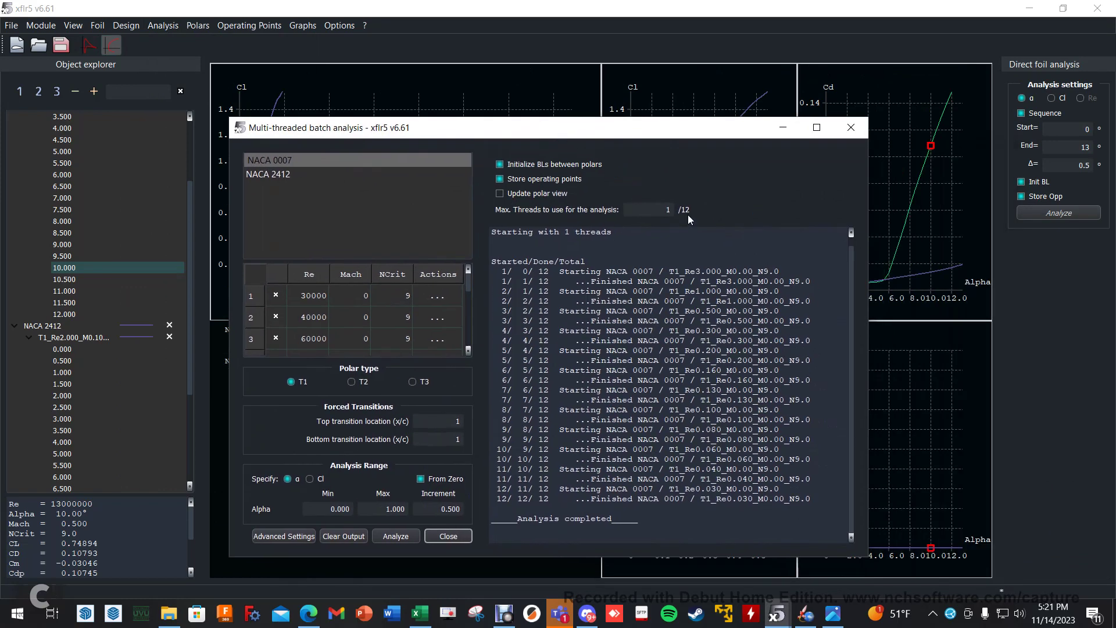
click(439, 537)
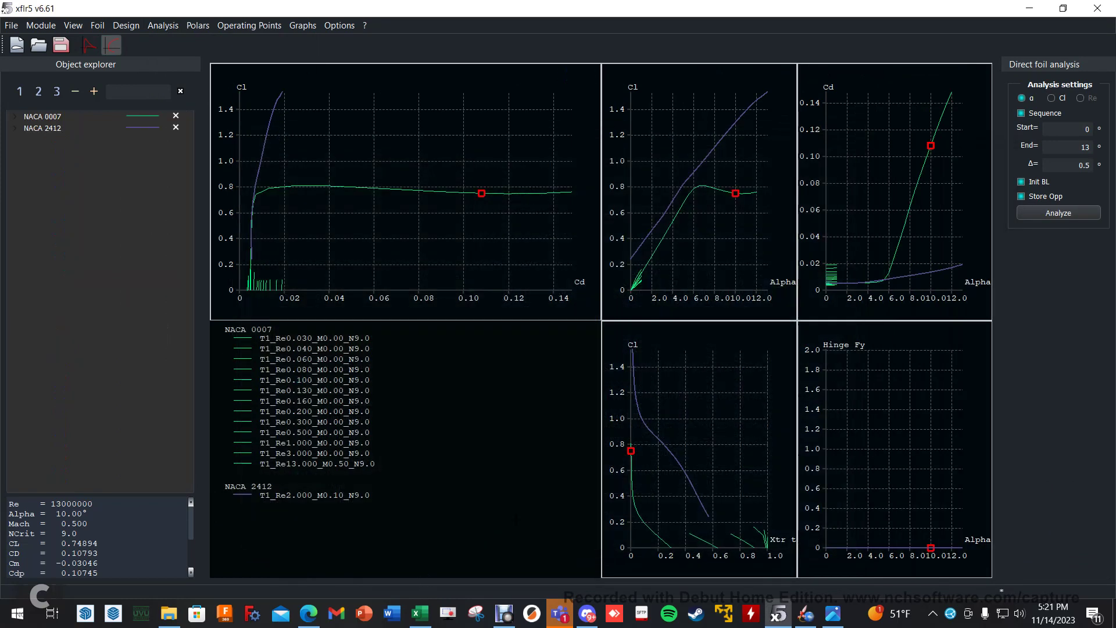
- Show the Cp view and expand the NACA 0007 and NACA 2412 polar trees
click(91, 46)
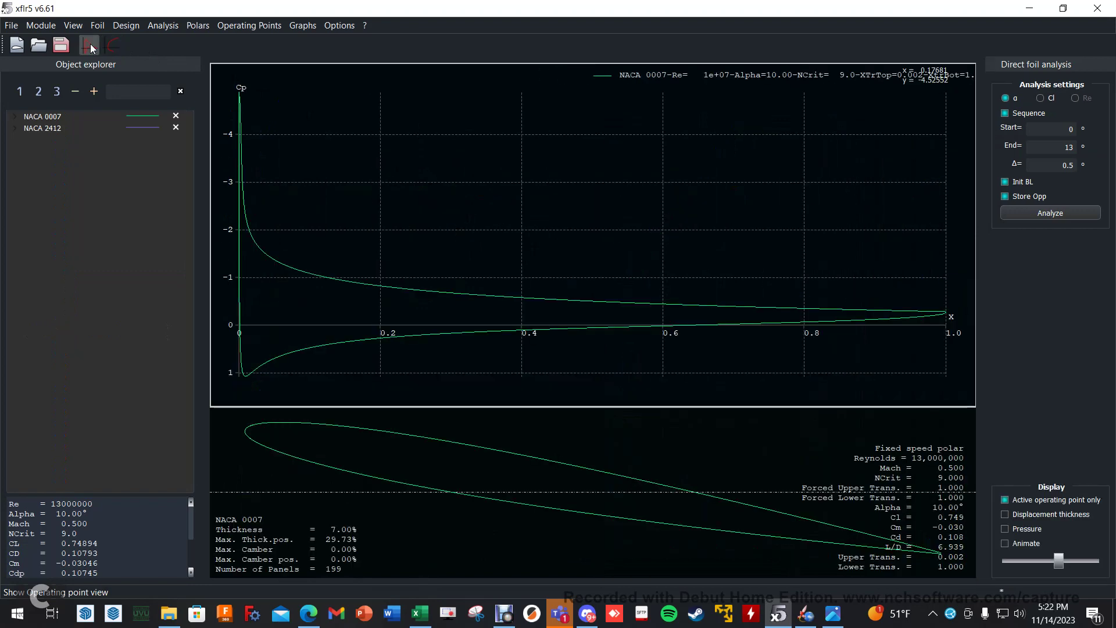
click(16, 117)
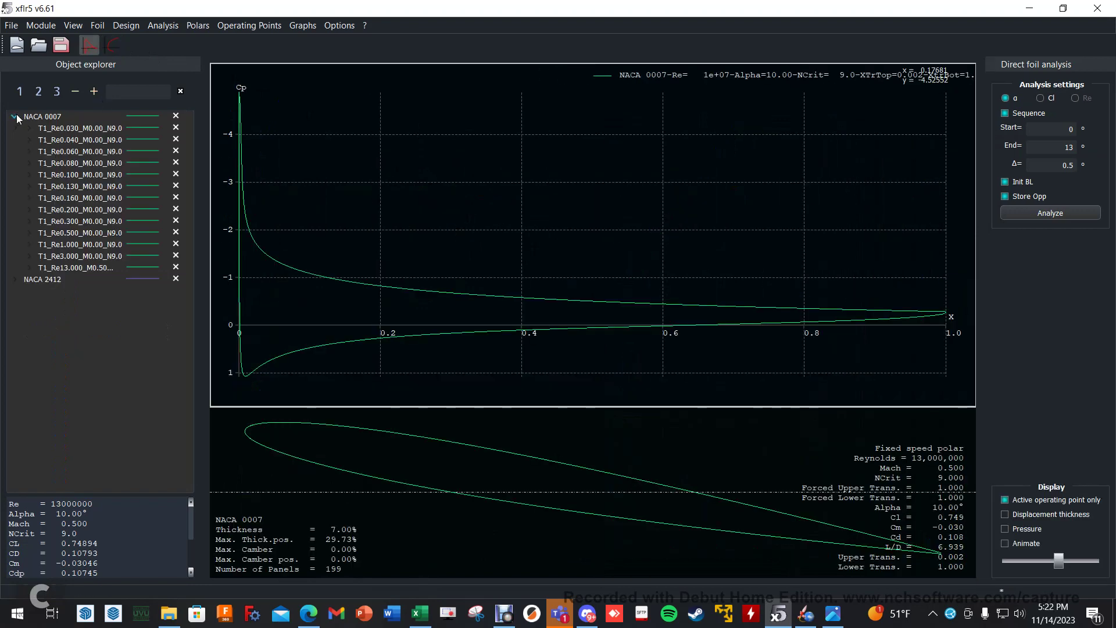
click(14, 131)
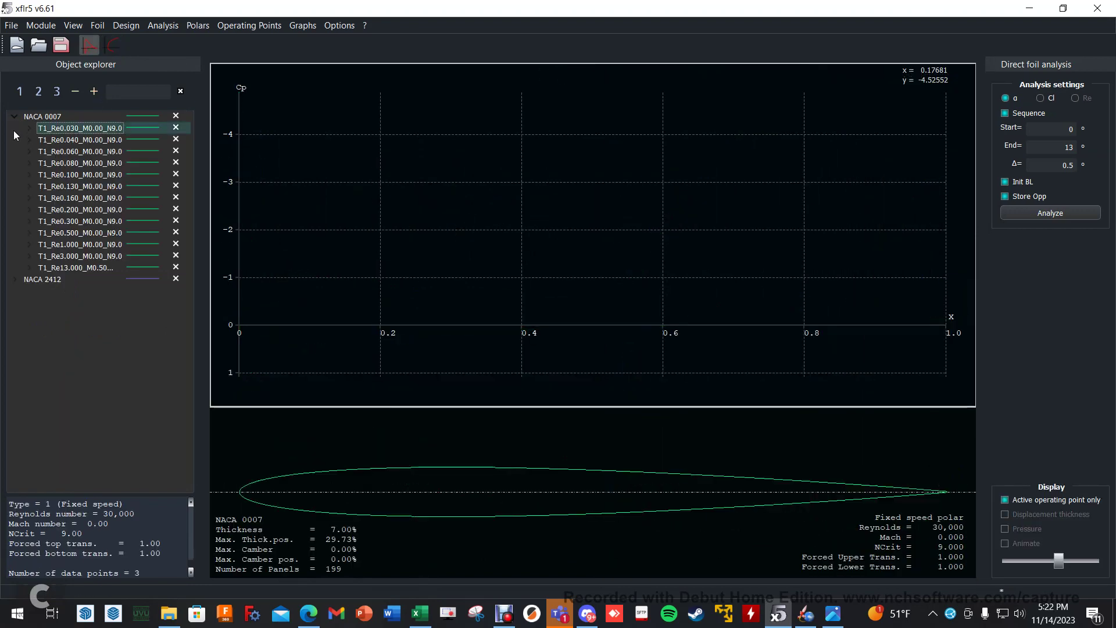
click(15, 280)
click(28, 293)
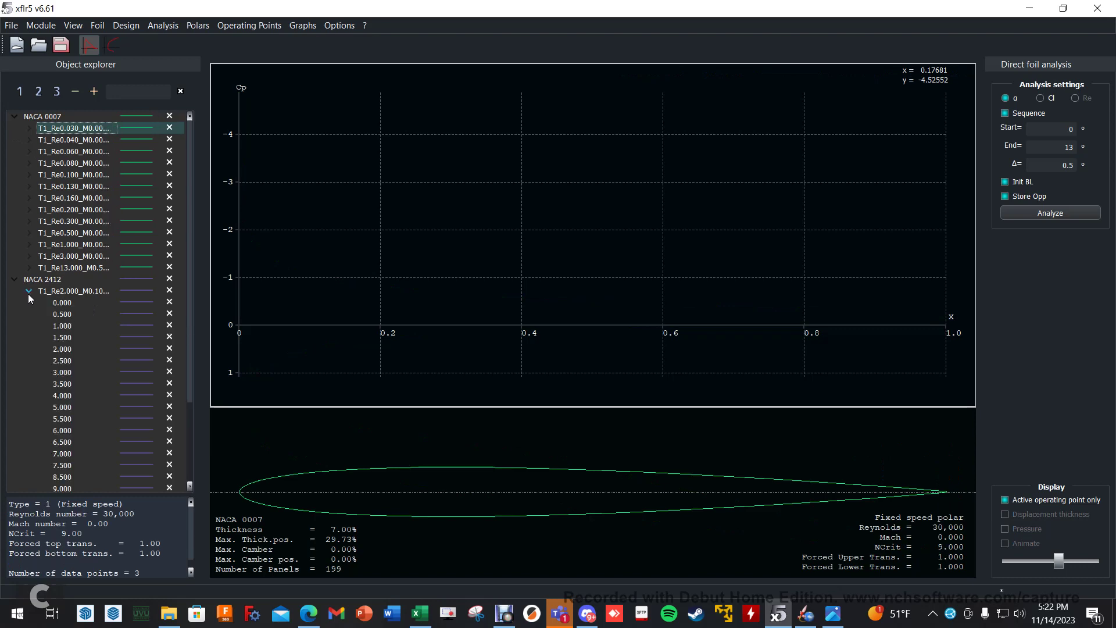
- Browse the NACA 0007 polars, select T1_Re0.300 and run its XFoil analysis
click(130, 369)
click(113, 210)
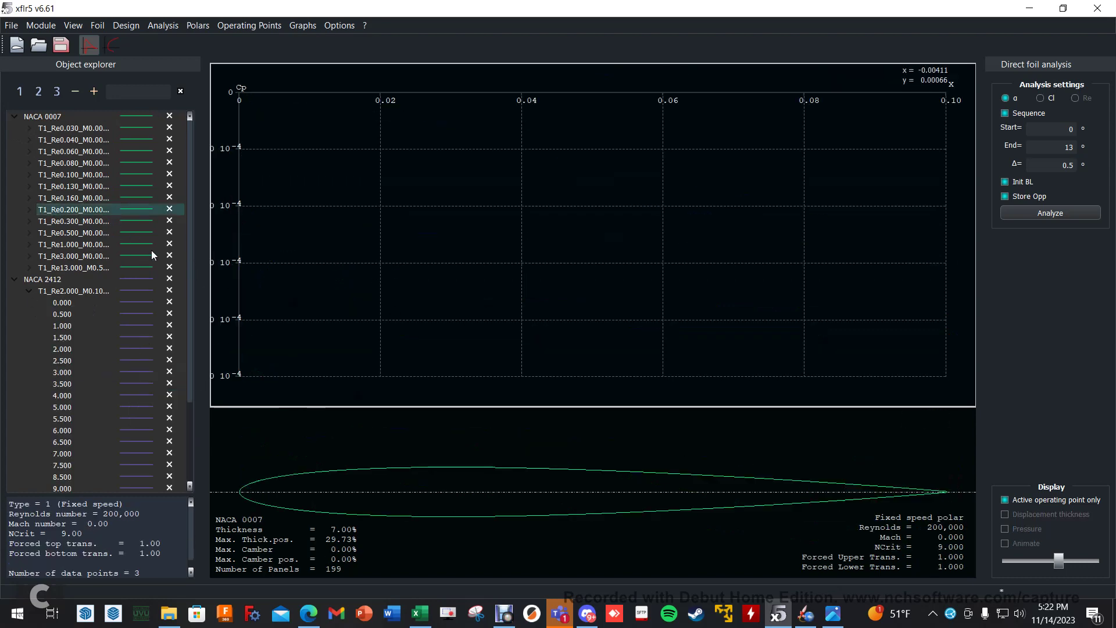
click(82, 189)
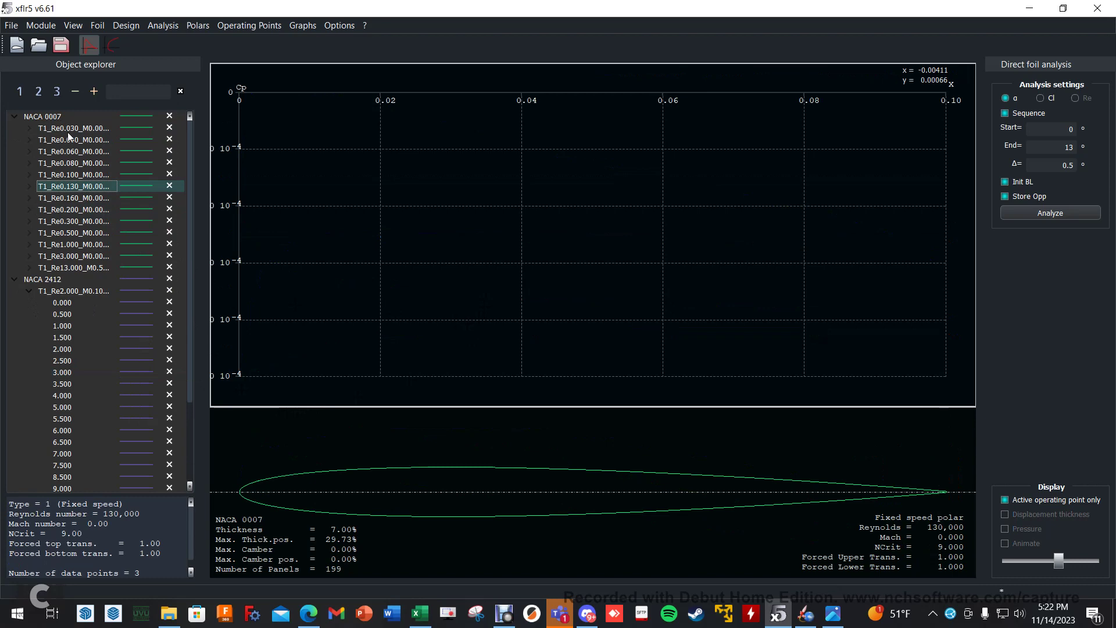
click(73, 140)
click(73, 175)
click(73, 220)
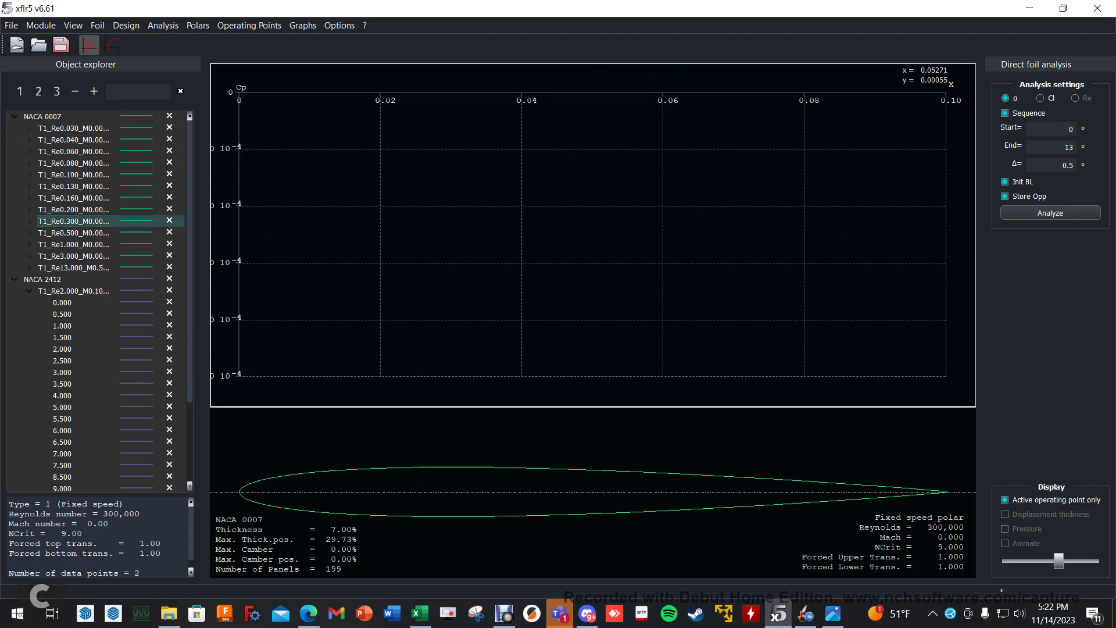
click(1027, 214)
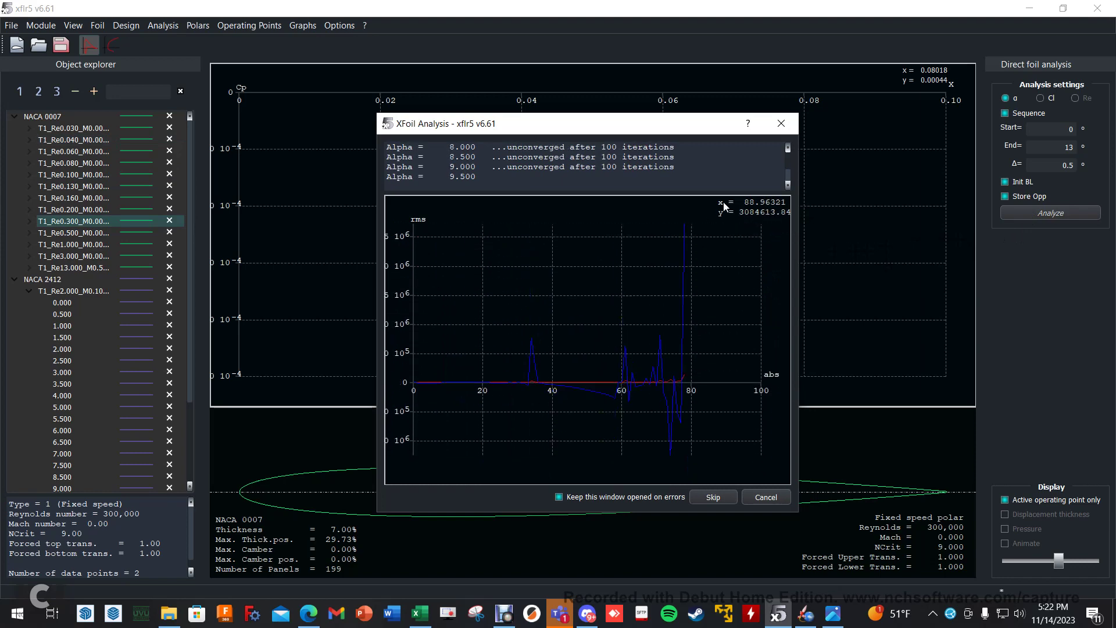
- Close the analysis window and view the Re 0.030 Cp curves at alpha 0, 0.5 and 1.0
click(781, 125)
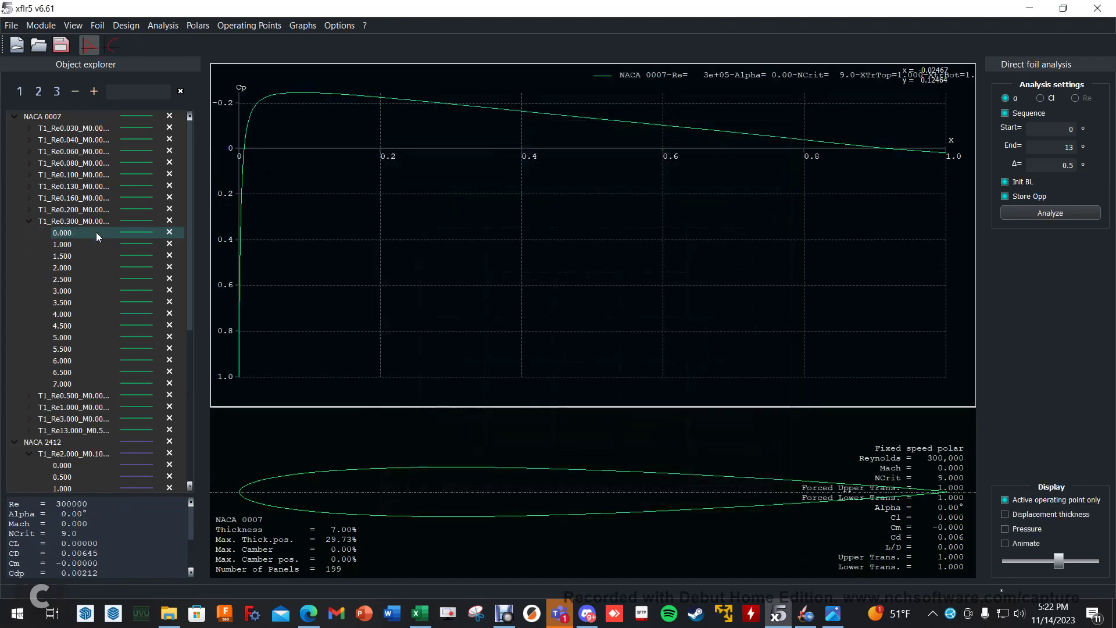
click(29, 128)
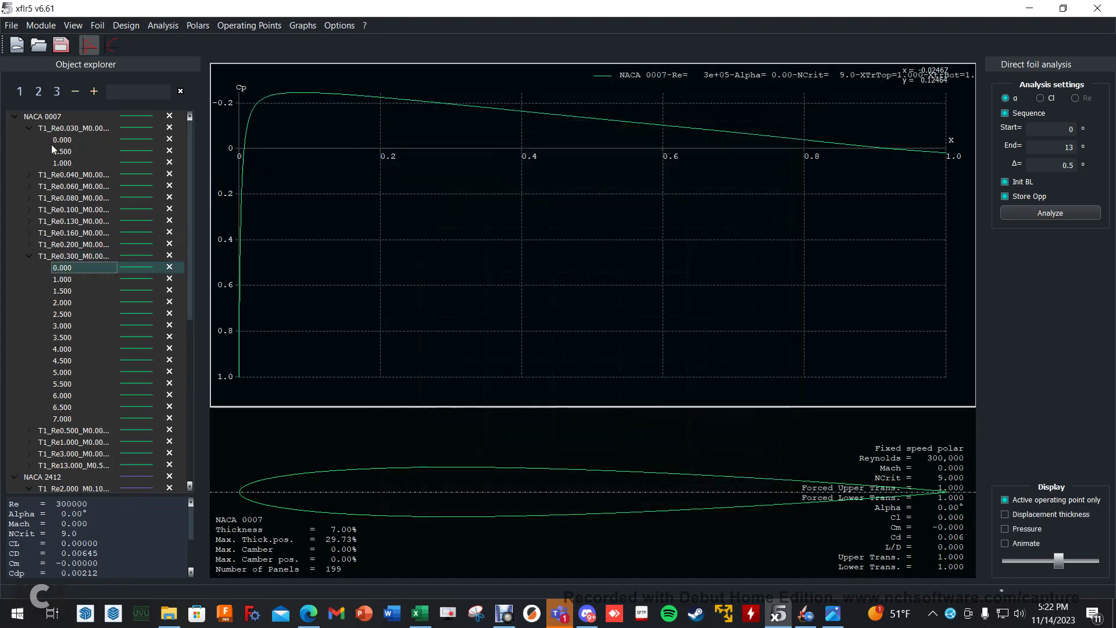
click(51, 142)
click(54, 152)
click(58, 164)
- Expand the Re 0.040 polar's operating points and move the airfoil drawing up into the Cp graph
click(59, 186)
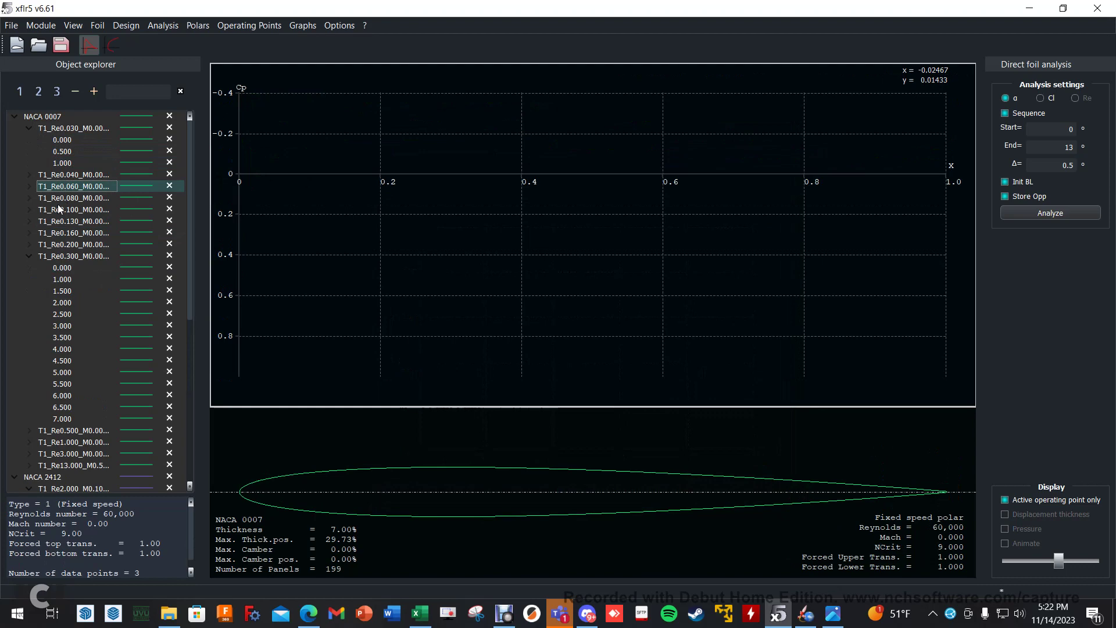
click(32, 176)
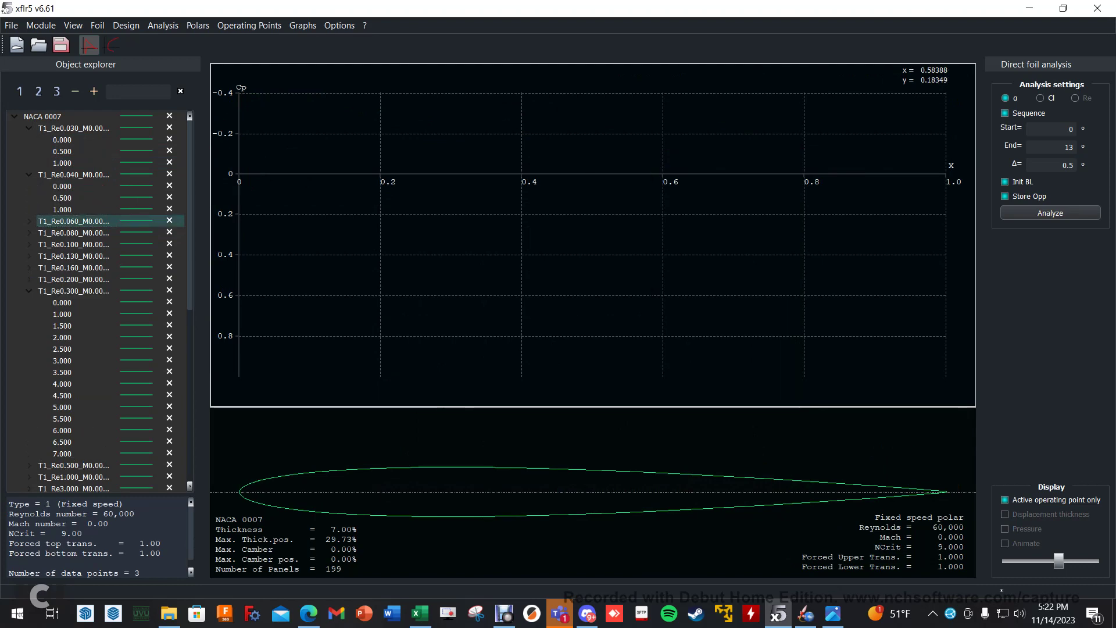
scroll(552, 511, down, 4)
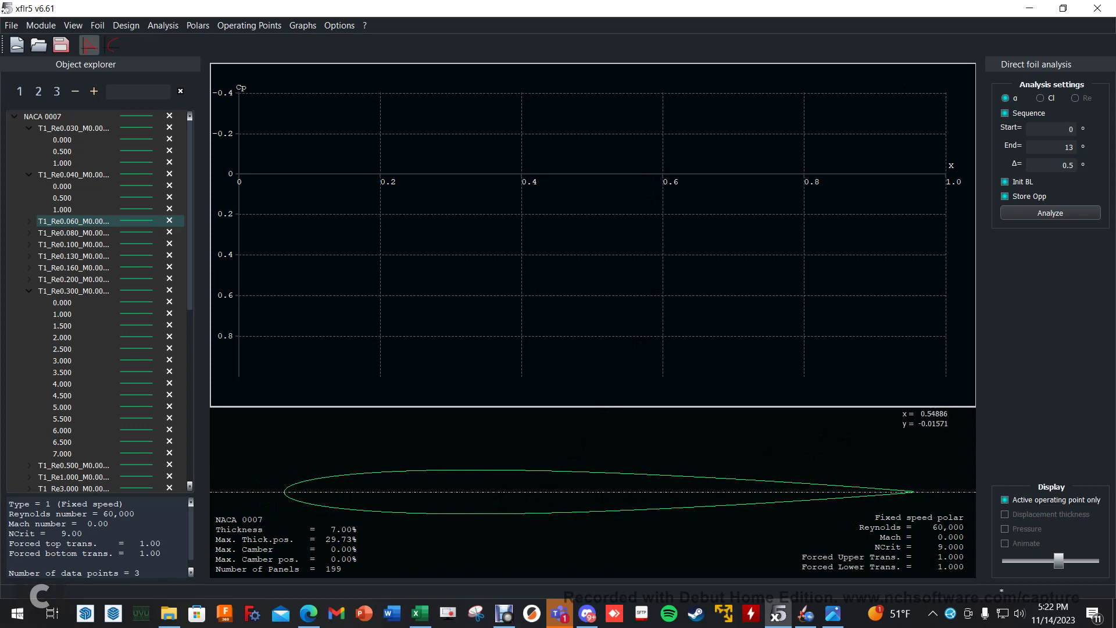
drag(626, 505, 637, 189)
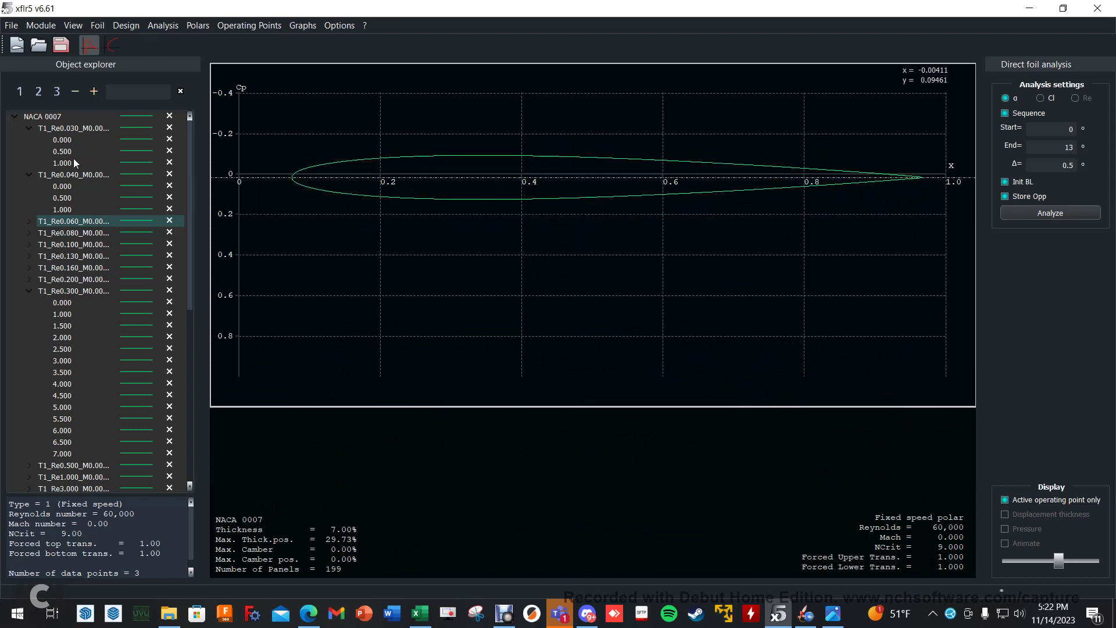
- Compare Cp curves: Re 30,000 at 0, 0.5, 1.0°, Re 40,000 and Re 300,000 at 0°
click(58, 140)
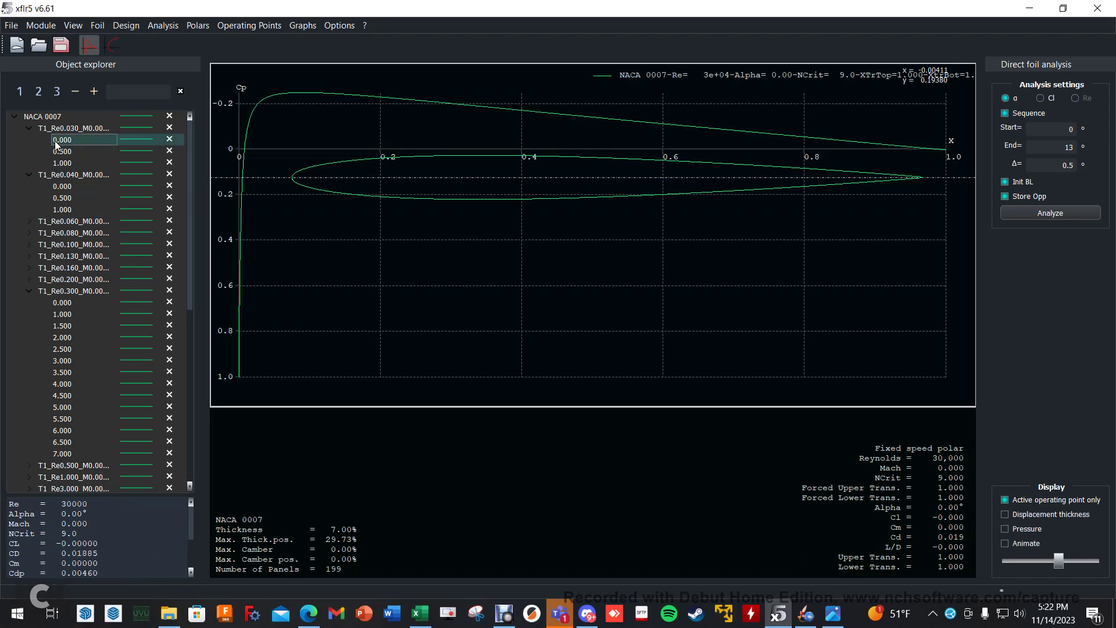
click(65, 152)
click(64, 163)
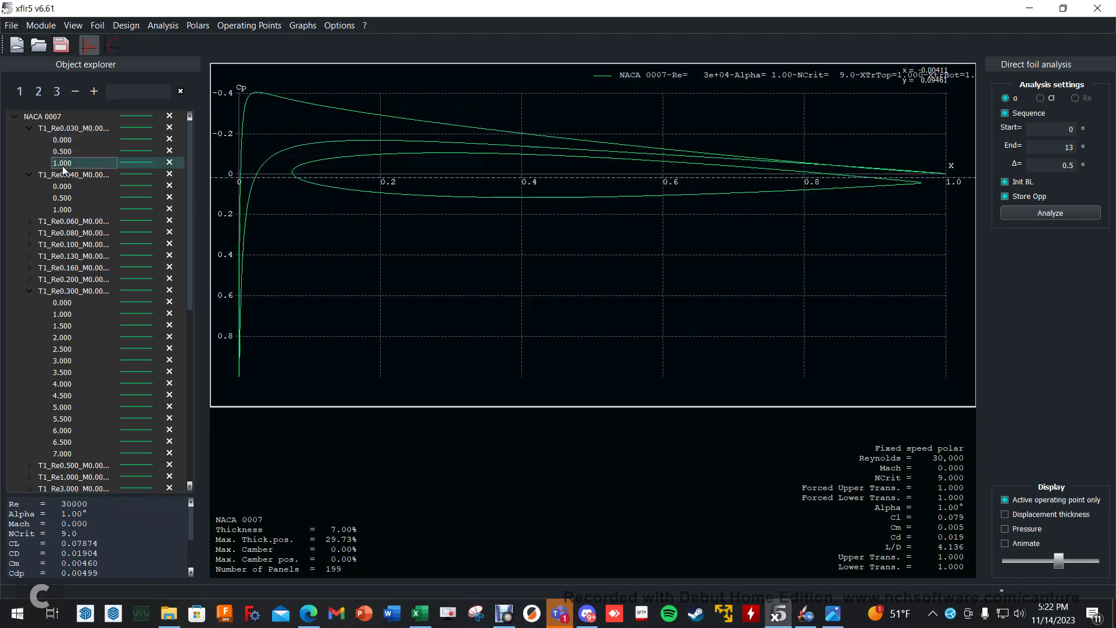
click(63, 186)
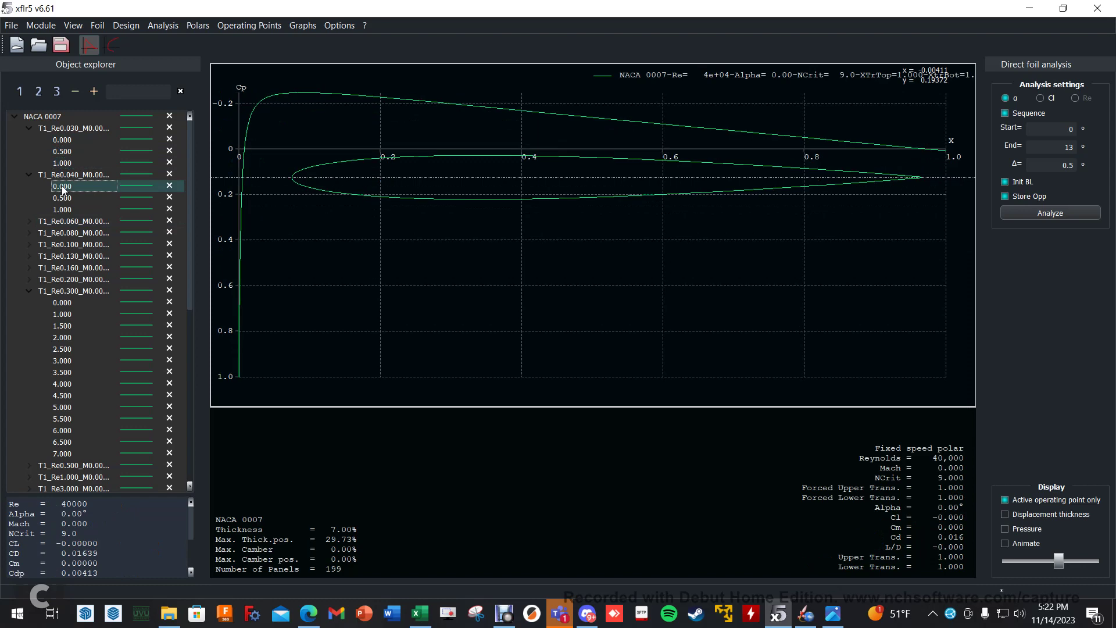
click(68, 303)
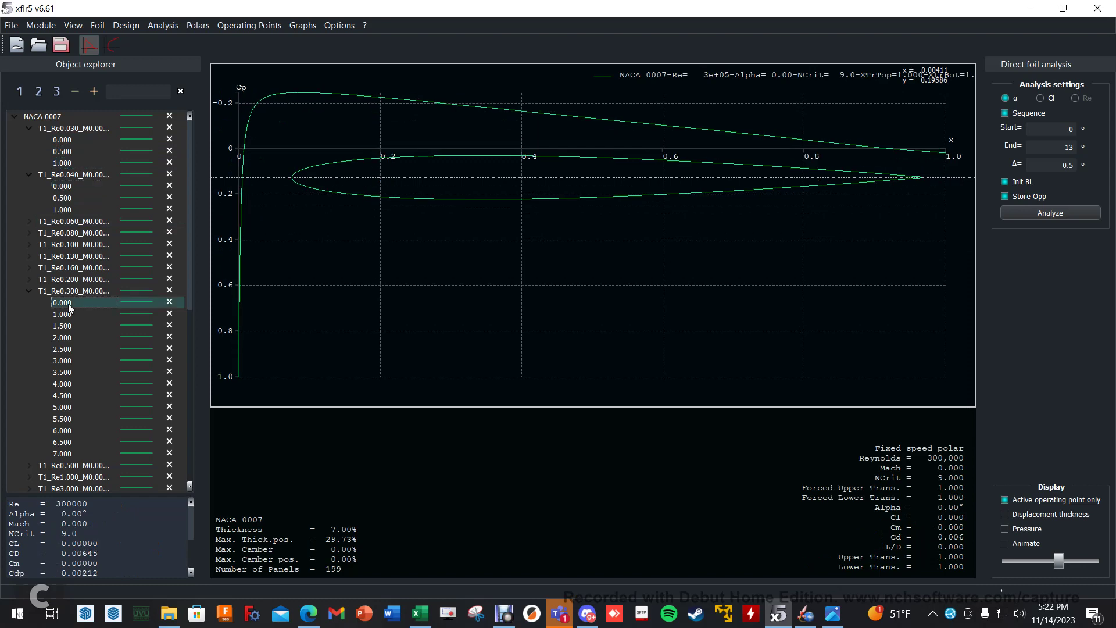
- Step the Re 300,000 operating points up to alpha 4° and back to 0° with the arrow keys
key(Down)
key(Down)
key(Down)
key(Down)
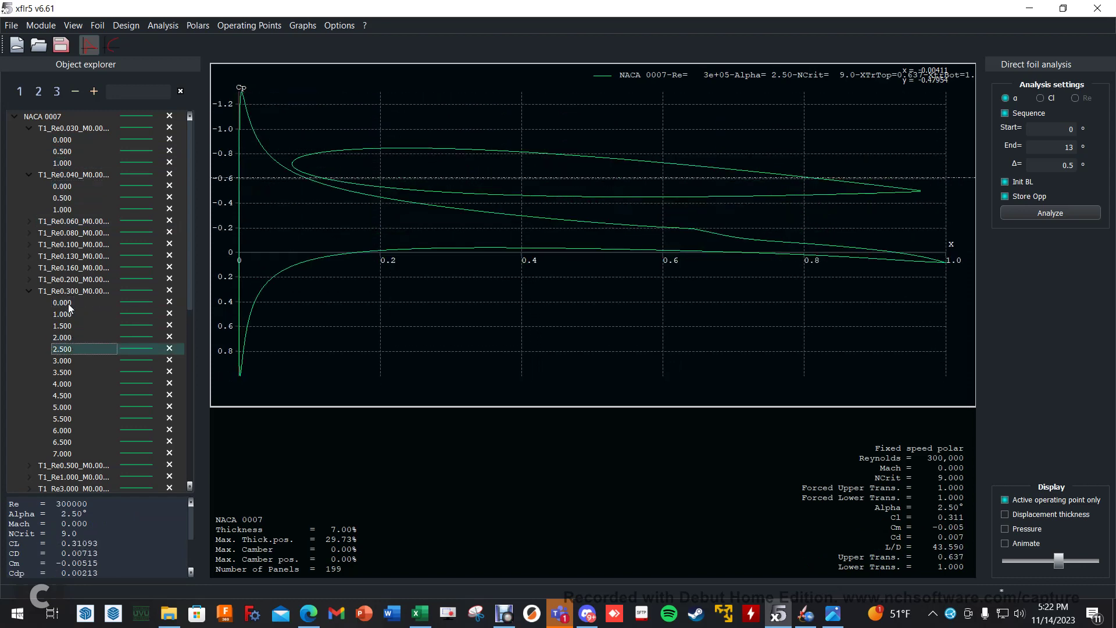
key(Up)
key(Up)
key(Up)
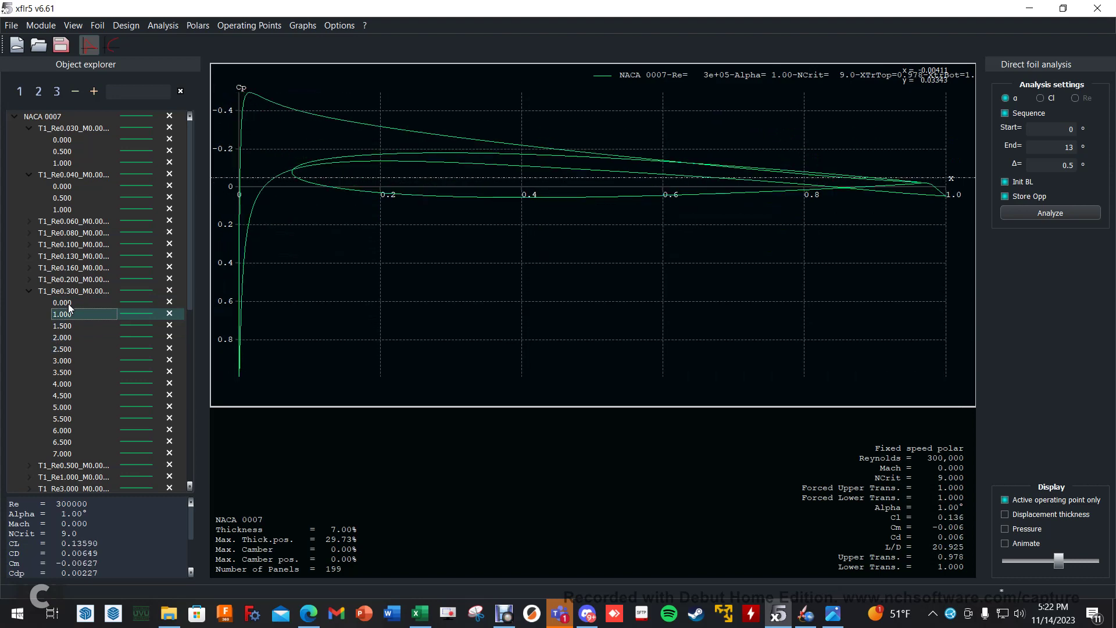
key(Down)
key(Down)
key(Down)
key(Down)
key(Down)
key(Down)
key(Down)
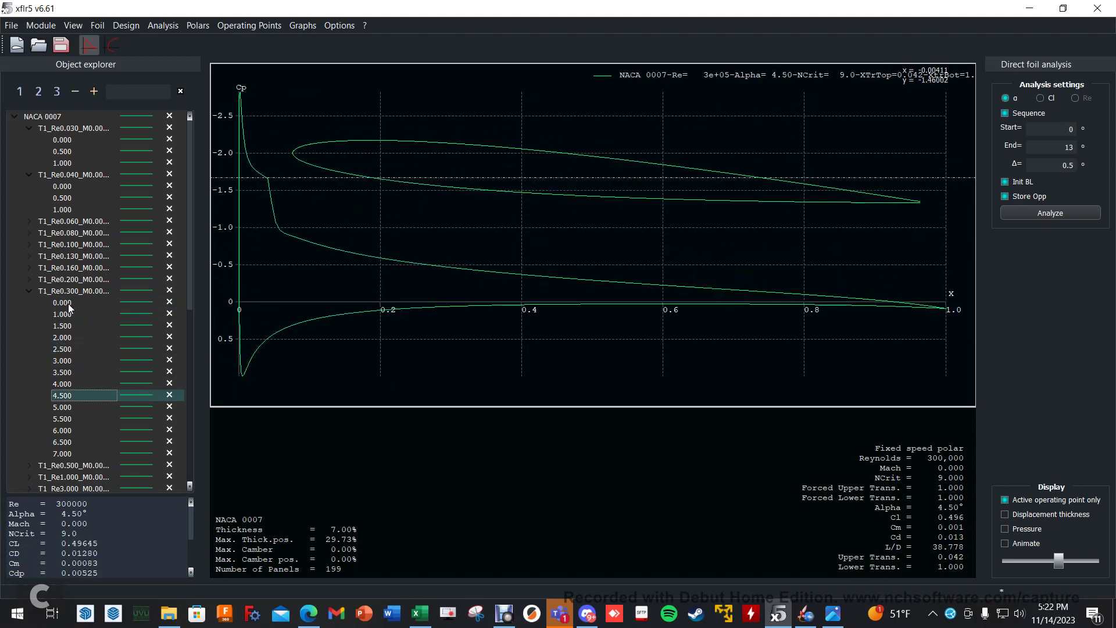
key(Up)
key(Up)
key(Up)
key(Up)
key(Up)
key(Up)
key(Up)
key(Up)
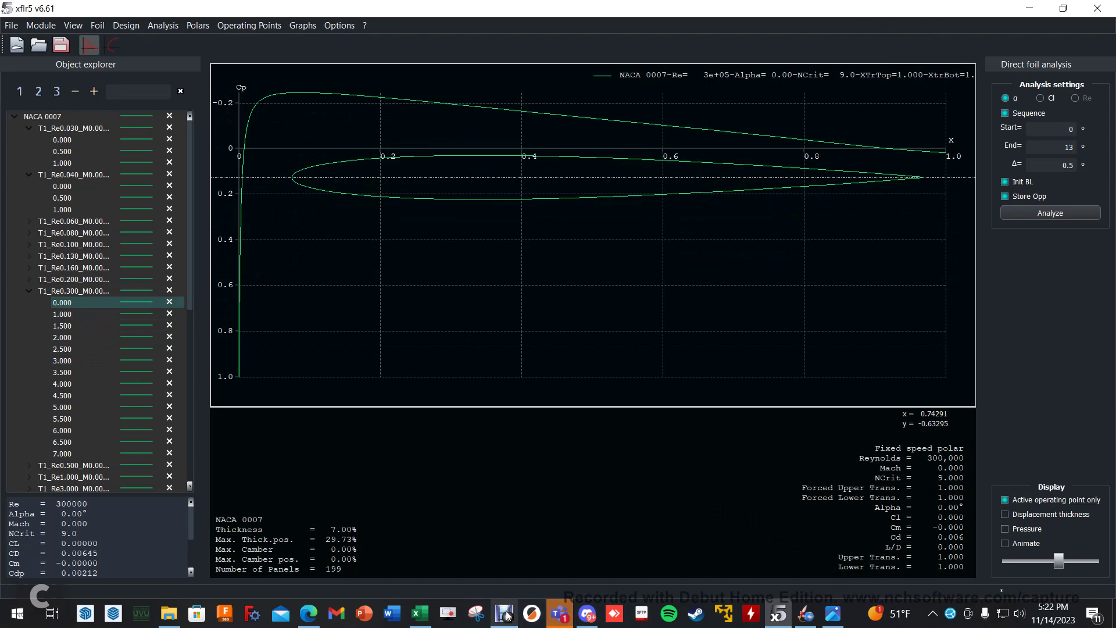
mouse_move(499, 610)
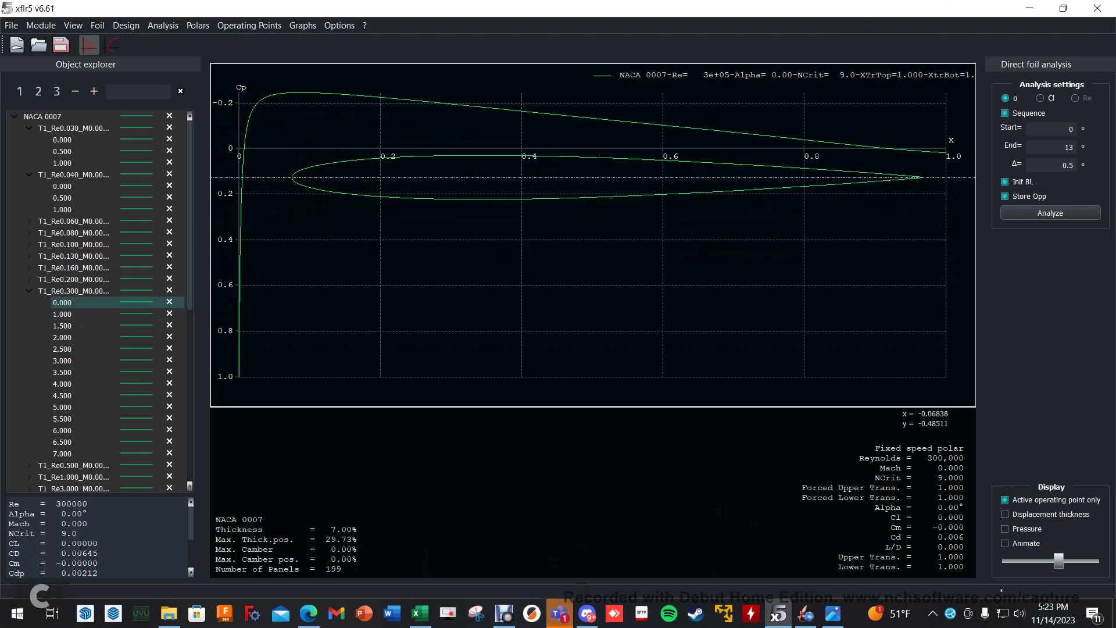